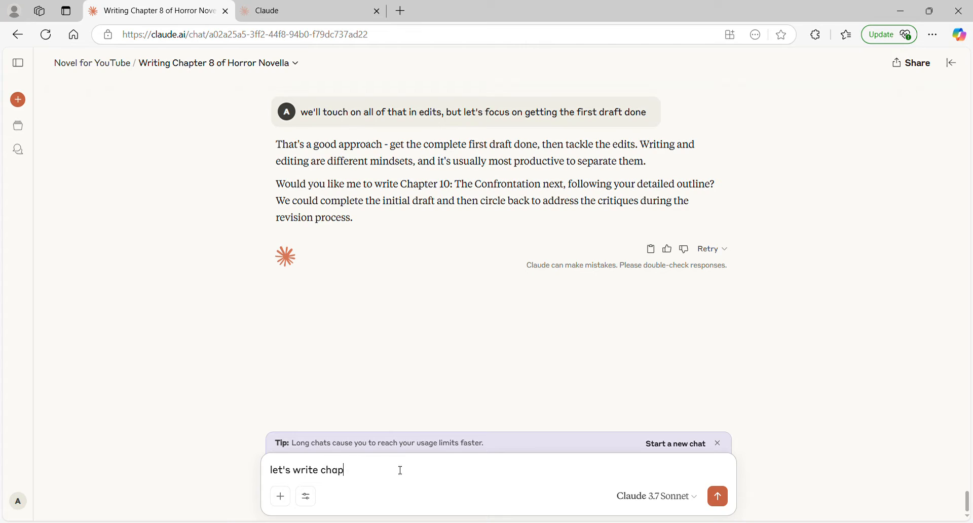
# Step: Send the message "let's write chapter ten" and open the Chapter Ten: The Confrontation document being generated
pyautogui.press('Return')
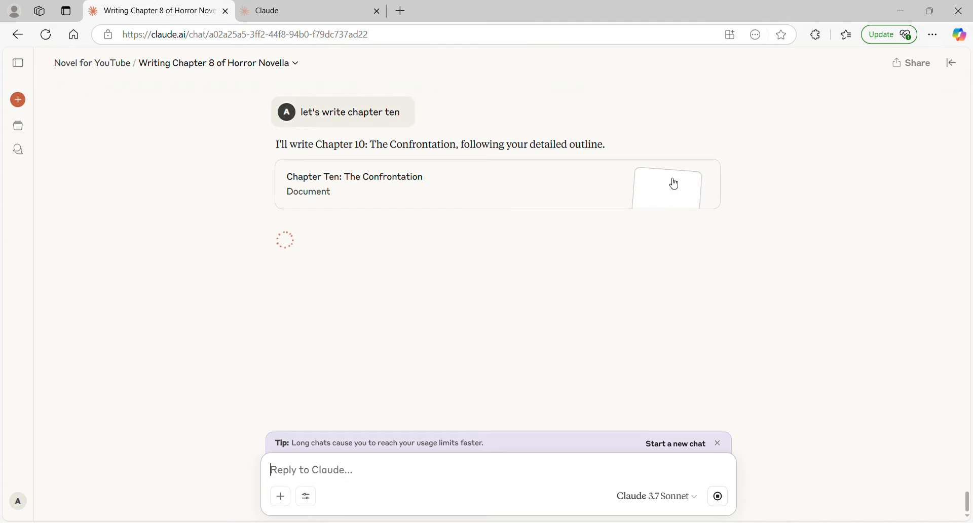
pyautogui.click(673, 184)
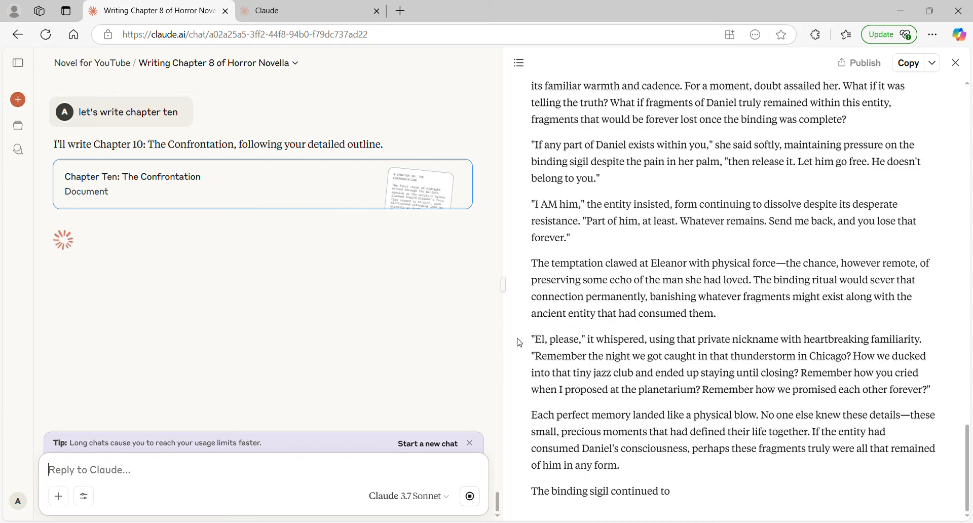
# Step: Skim the chapter ten draft backward from the newest text toward its opening attack scene
pyautogui.scroll(5, 647, 332)
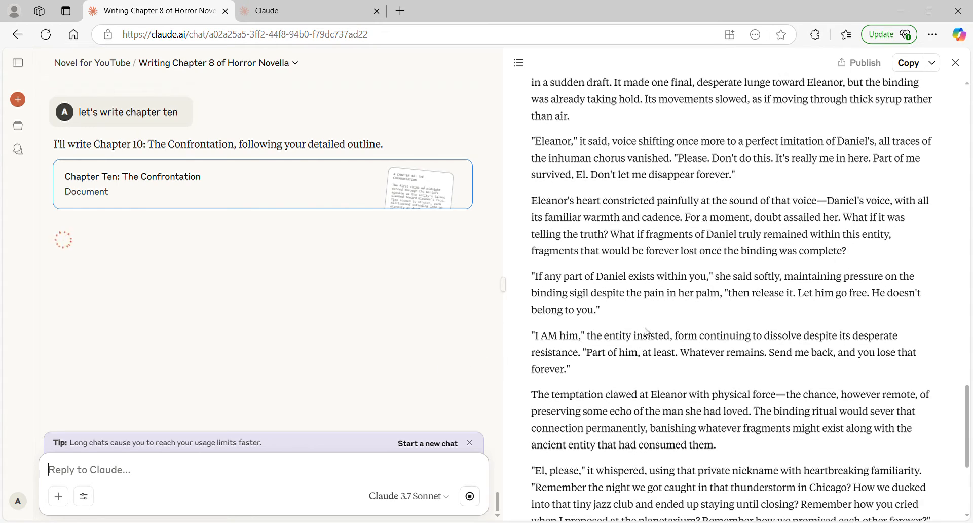
pyautogui.scroll(12, 646, 332)
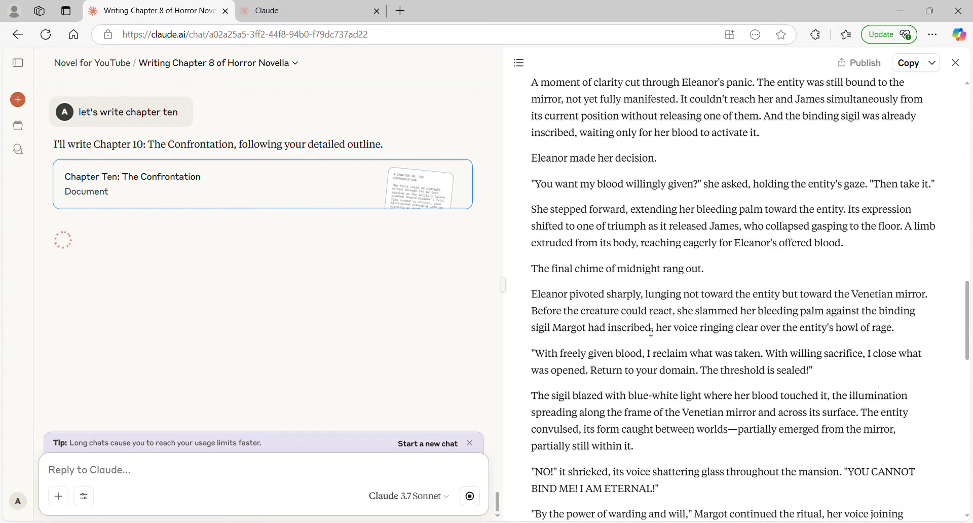
pyautogui.scroll(1, 648, 332)
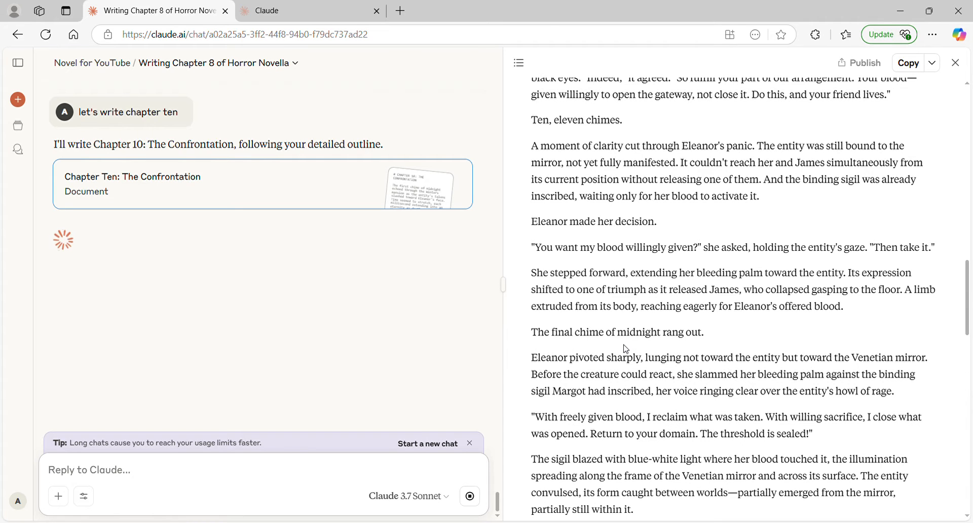
pyautogui.scroll(3, 627, 354)
pyautogui.scroll(3, 627, 355)
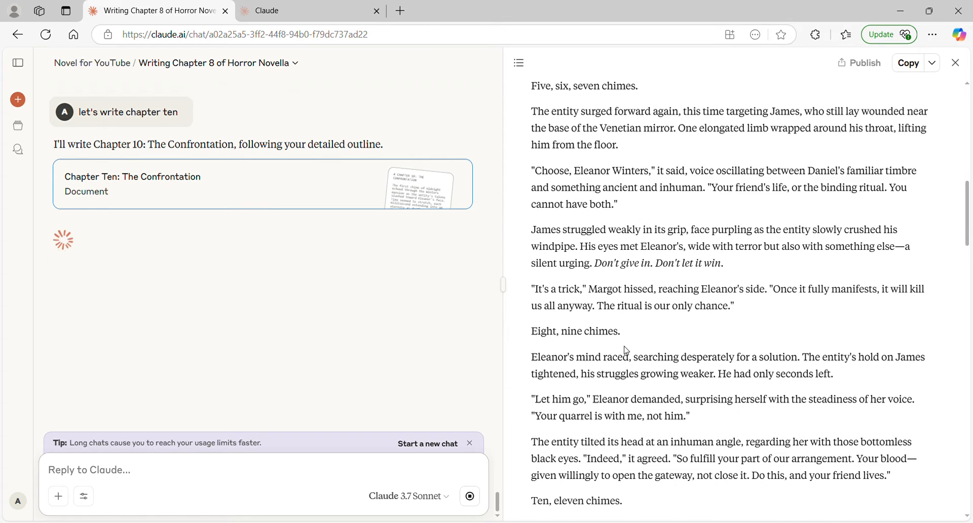
pyautogui.scroll(2, 626, 350)
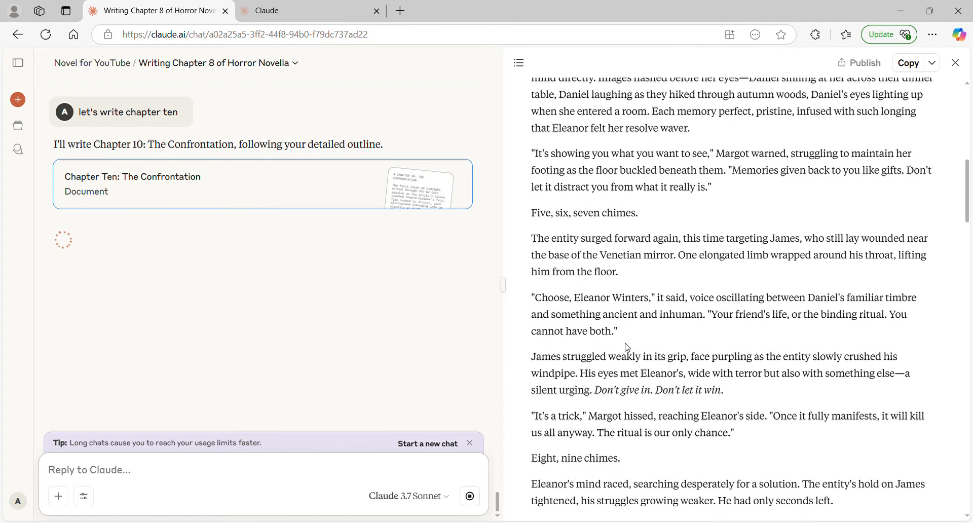
pyautogui.scroll(2, 627, 349)
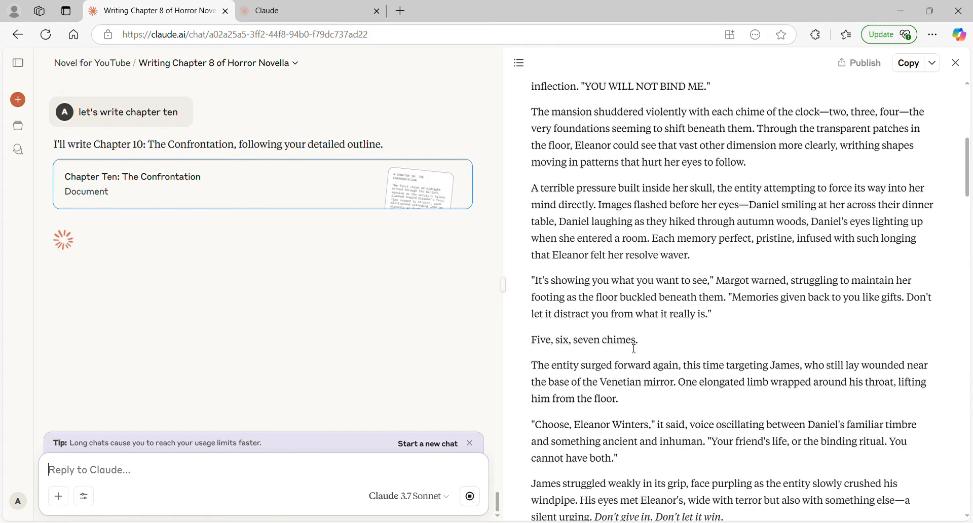
pyautogui.scroll(3, 632, 349)
pyautogui.scroll(2, 630, 347)
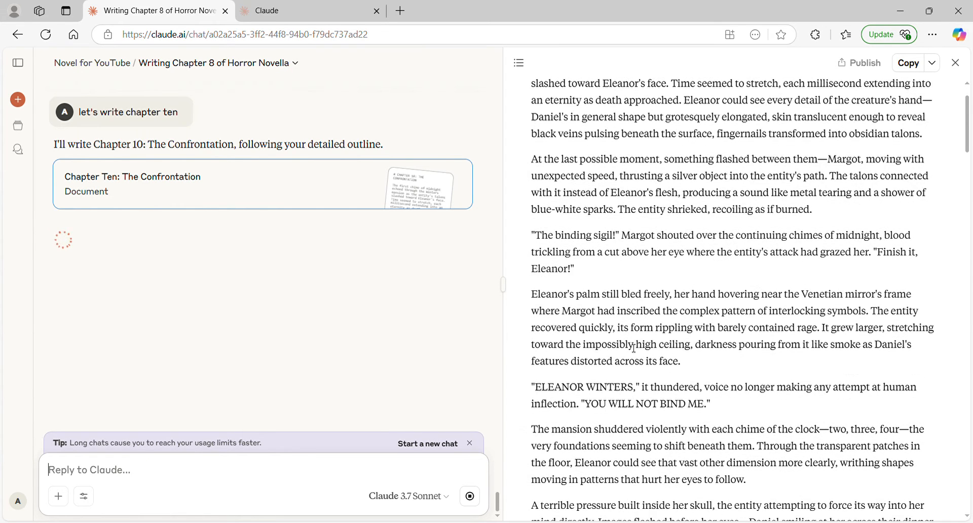
pyautogui.scroll(1, 633, 348)
# Step: Read the draft forward through the midnight chimes and the start of the binding ritual
pyautogui.scroll(-7, 630, 348)
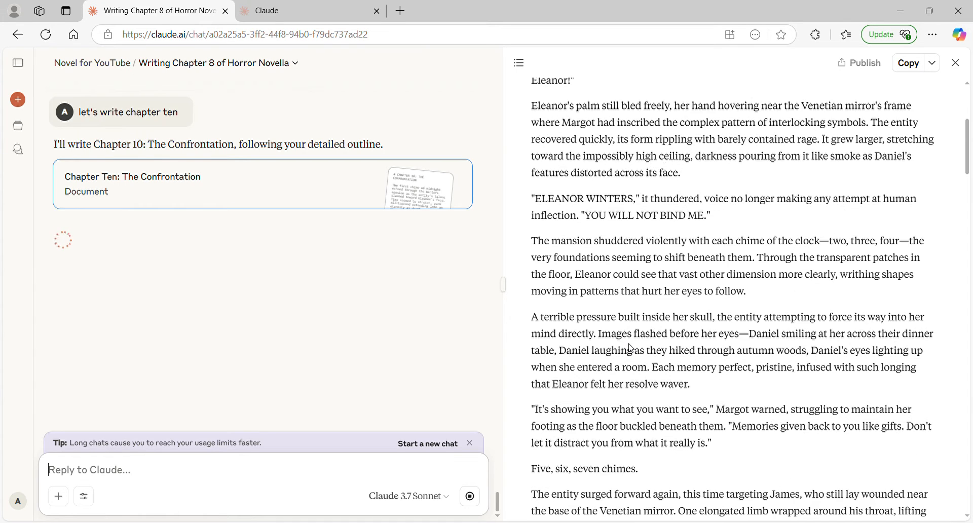
pyautogui.scroll(-3, 638, 348)
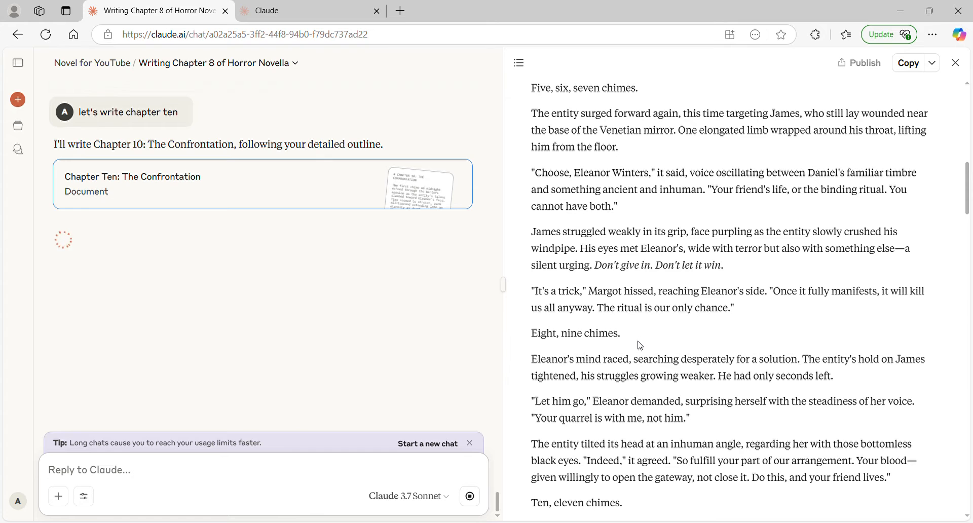
pyautogui.scroll(-1, 641, 346)
pyautogui.scroll(-2, 642, 346)
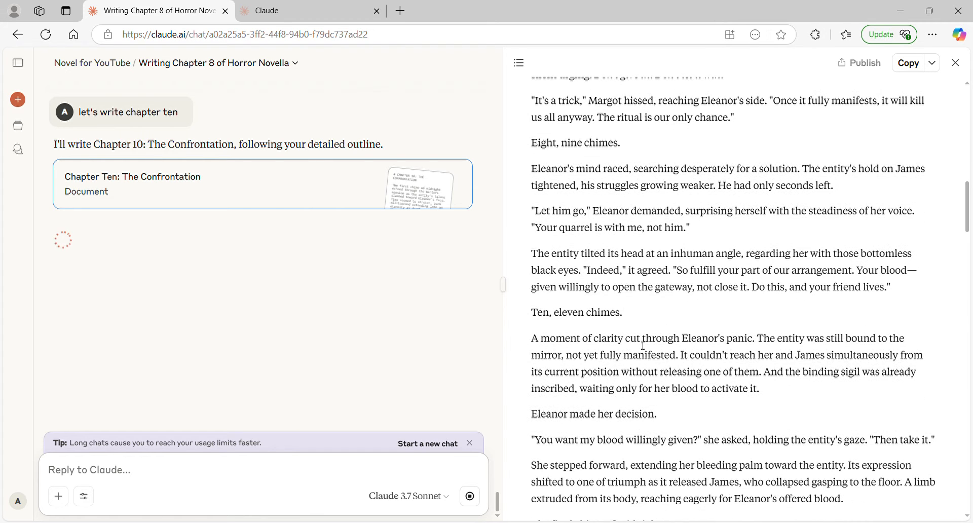
pyautogui.scroll(-2, 643, 345)
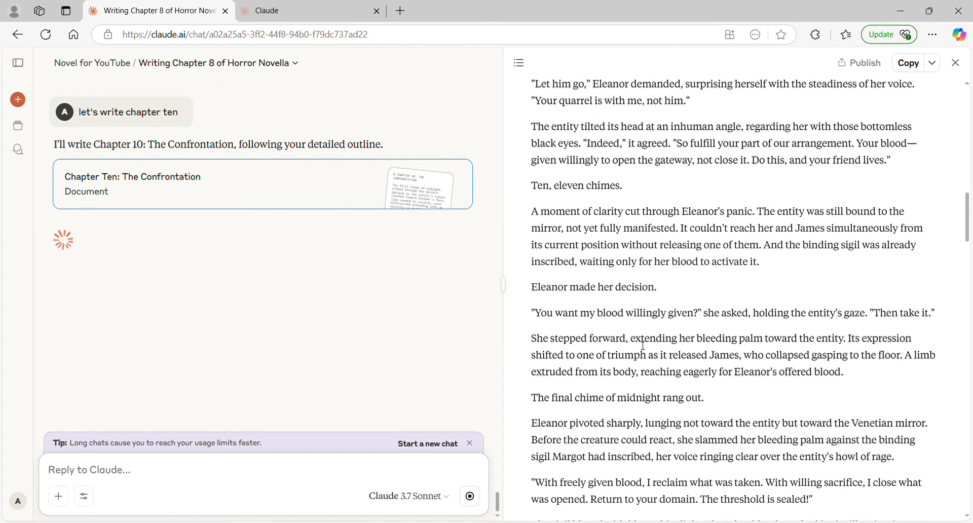
pyautogui.scroll(-2, 642, 345)
pyautogui.scroll(-2, 641, 345)
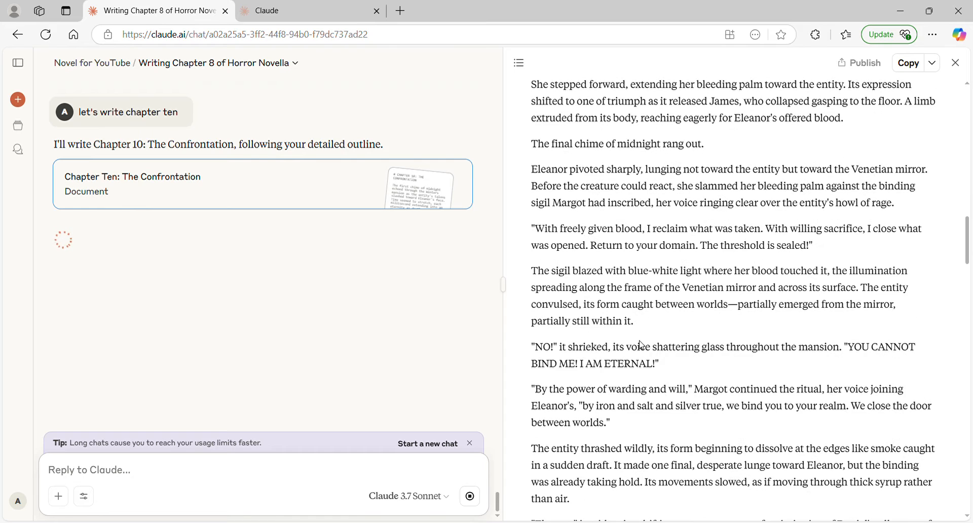
pyautogui.scroll(-2, 643, 345)
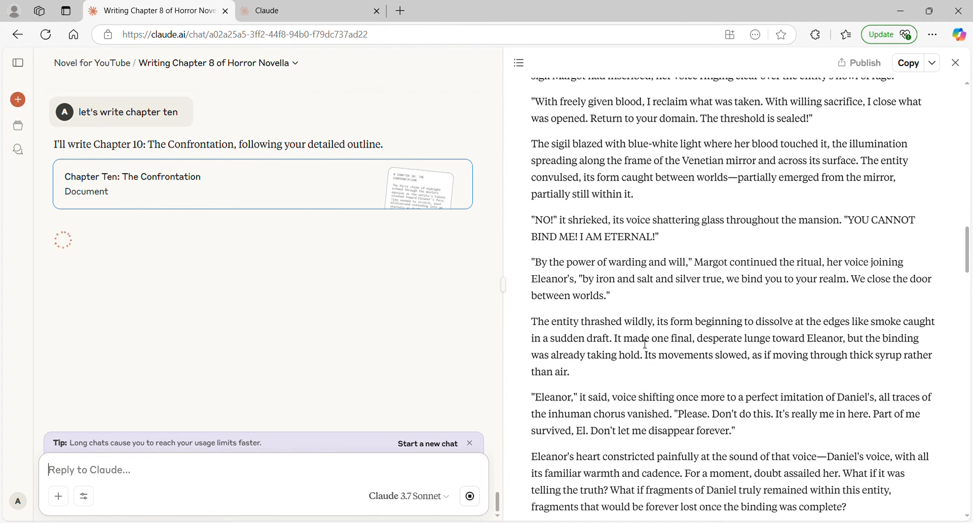
pyautogui.scroll(-2, 644, 345)
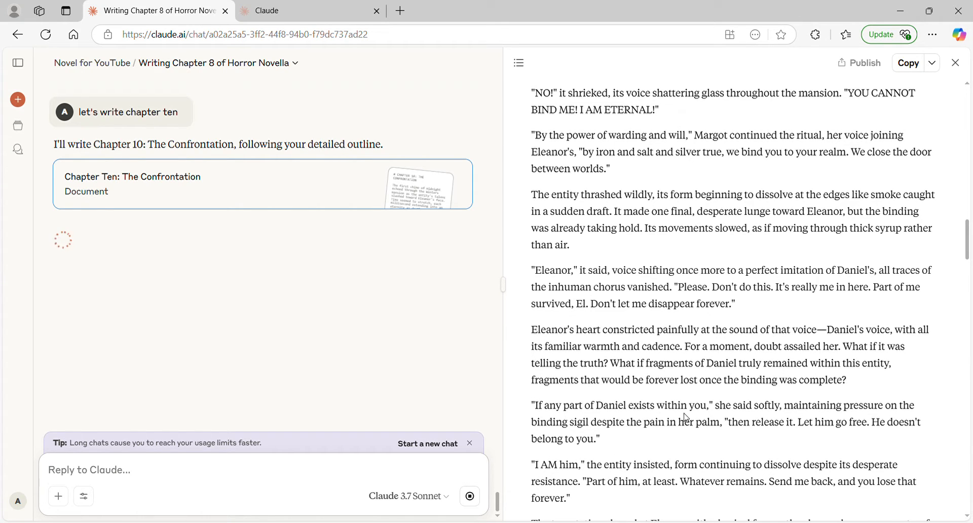
pyautogui.scroll(-3, 727, 397)
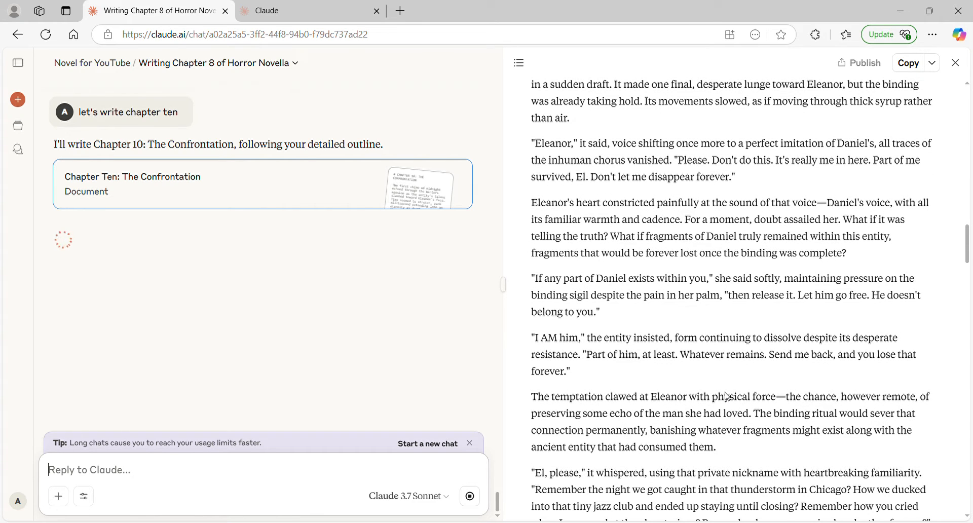
# Step: Read the rest of the chapter, from the entity's plea through the sealing and aftermath to the closing lines
pyautogui.scroll(-10, 727, 396)
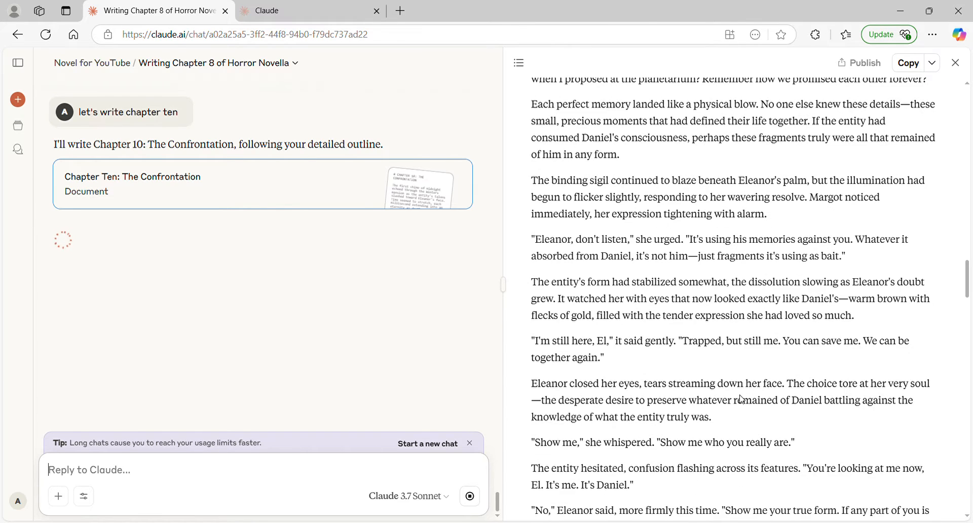
pyautogui.scroll(-4, 741, 399)
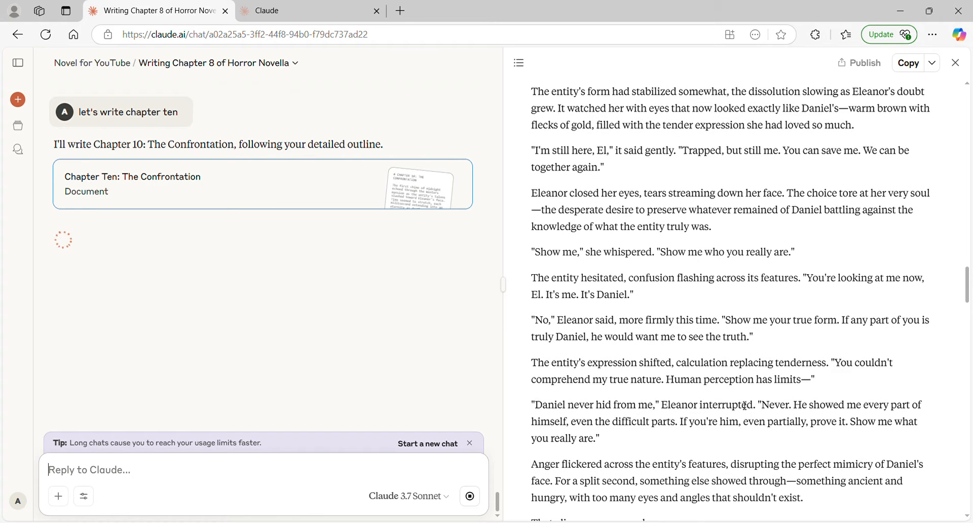
pyautogui.scroll(-3, 743, 405)
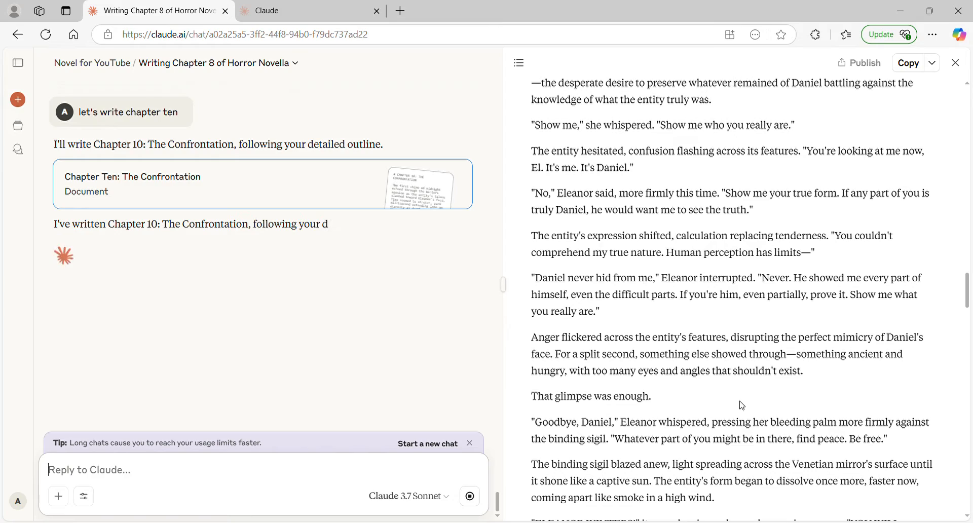
pyautogui.scroll(-9, 742, 406)
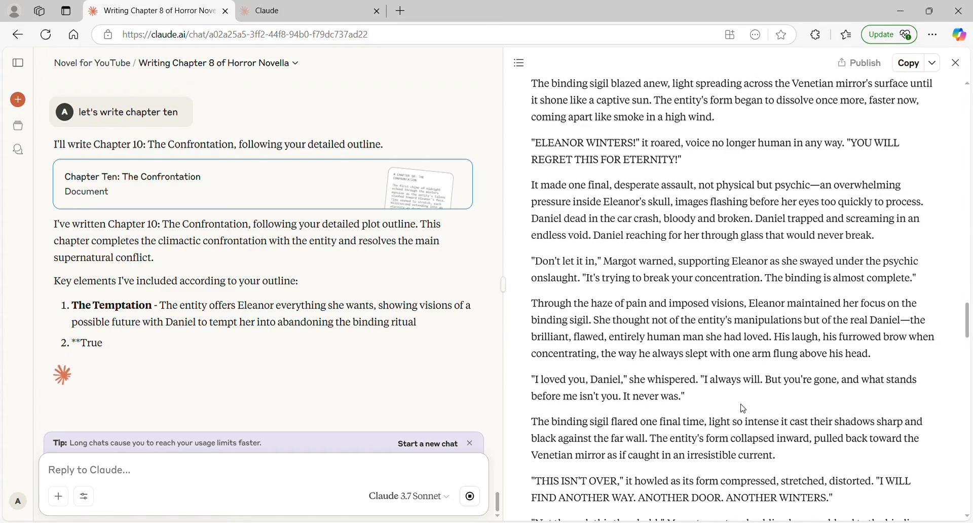
pyautogui.scroll(-13, 743, 408)
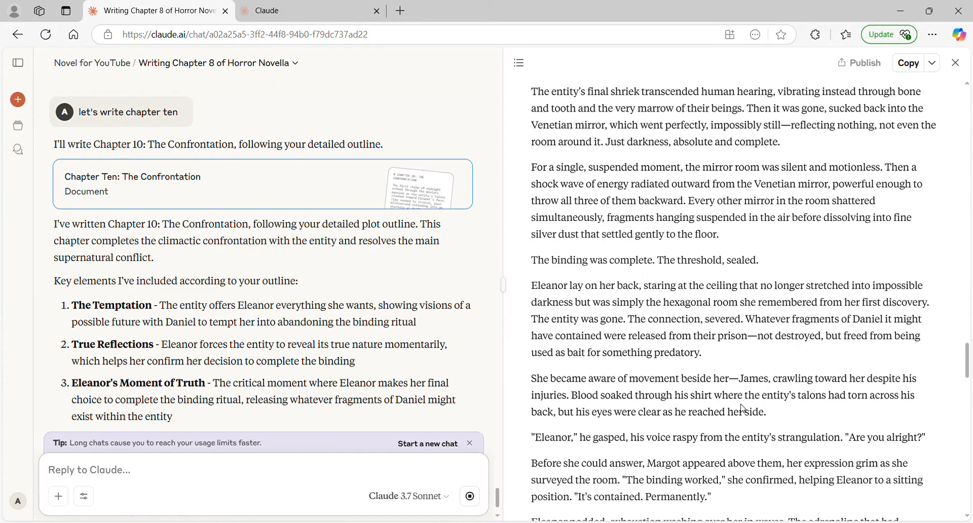
pyautogui.scroll(-9, 743, 408)
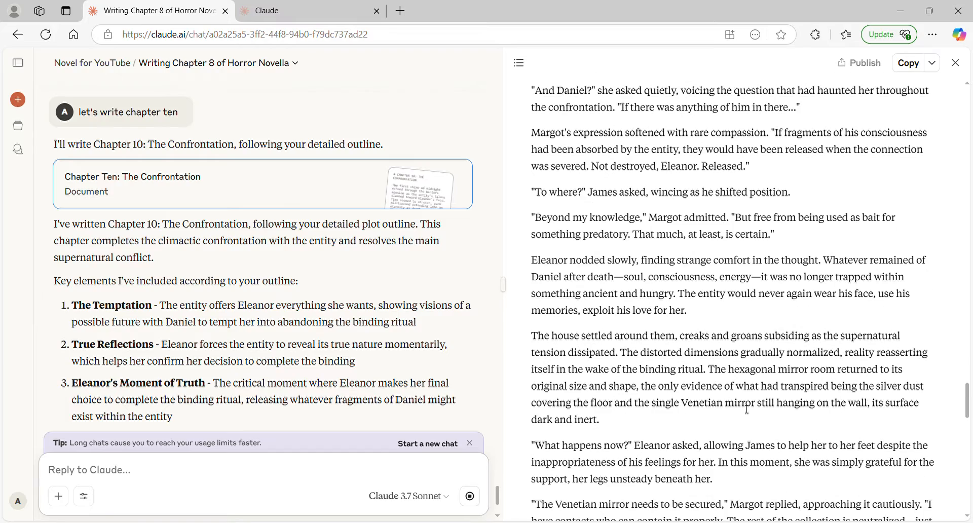
pyautogui.scroll(-6, 745, 408)
pyautogui.scroll(-4, 743, 409)
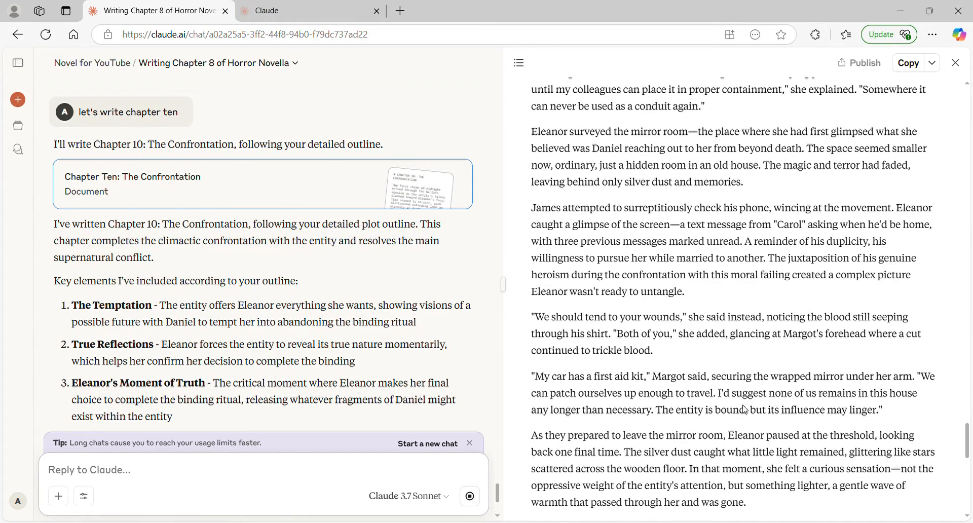
pyautogui.scroll(-5, 744, 408)
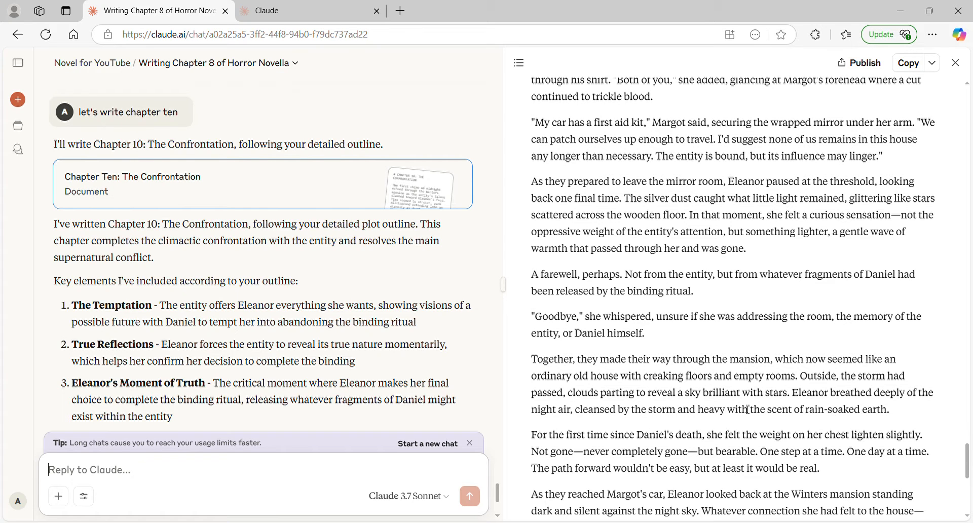
pyautogui.scroll(-5, 748, 409)
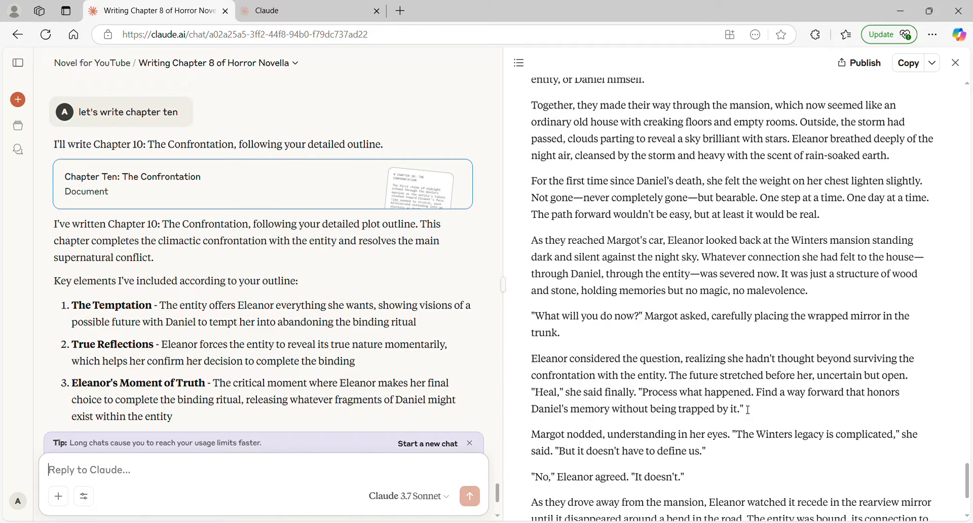
pyautogui.scroll(-3, 748, 410)
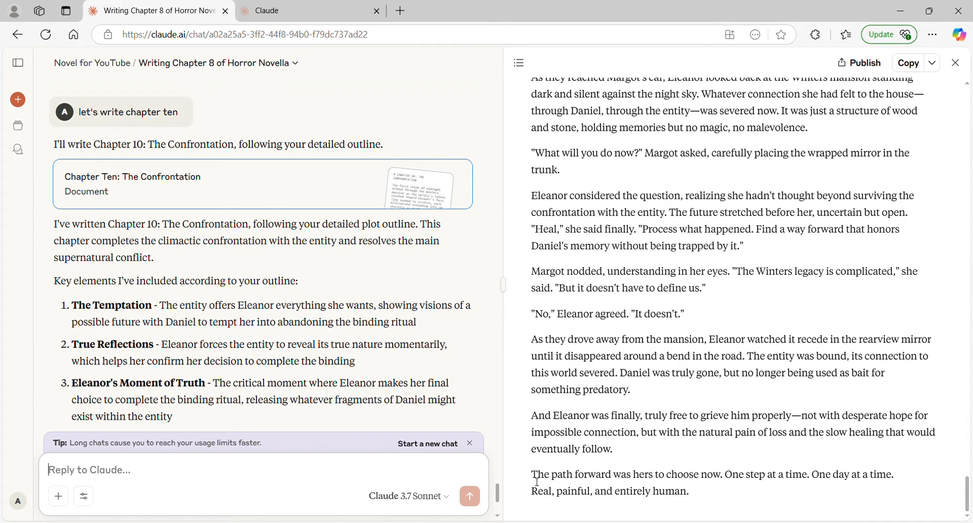
pyautogui.moveTo(527, 473); pyautogui.dragTo(740, 478)
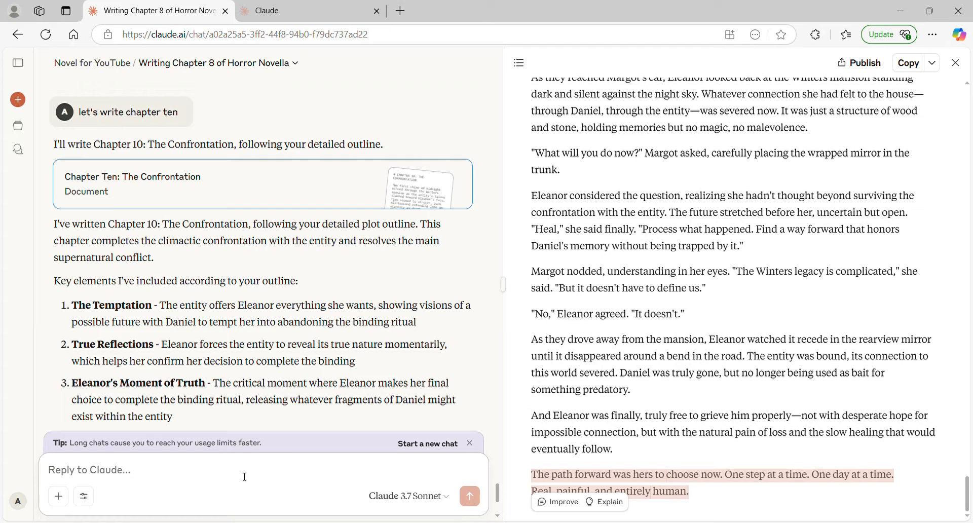
pyautogui.click(747, 460)
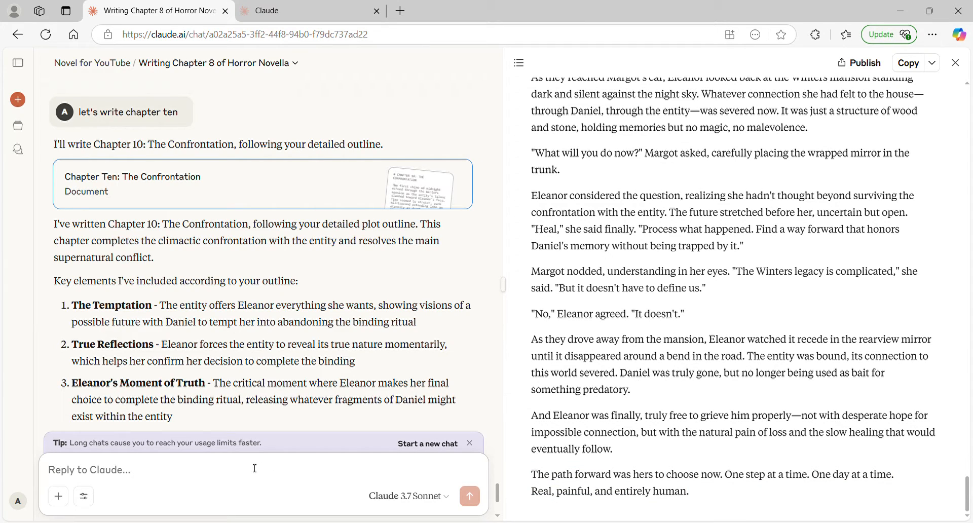
# Step: Ask in the chat "does this follow the detailed plot outline?"
pyautogui.write('does this f')
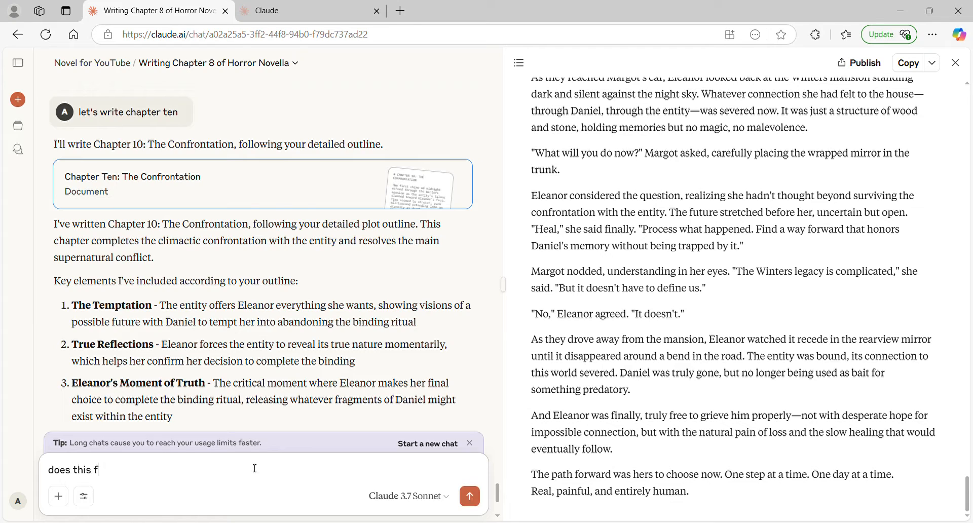
pyautogui.write('ollow the detailed plot outline?')
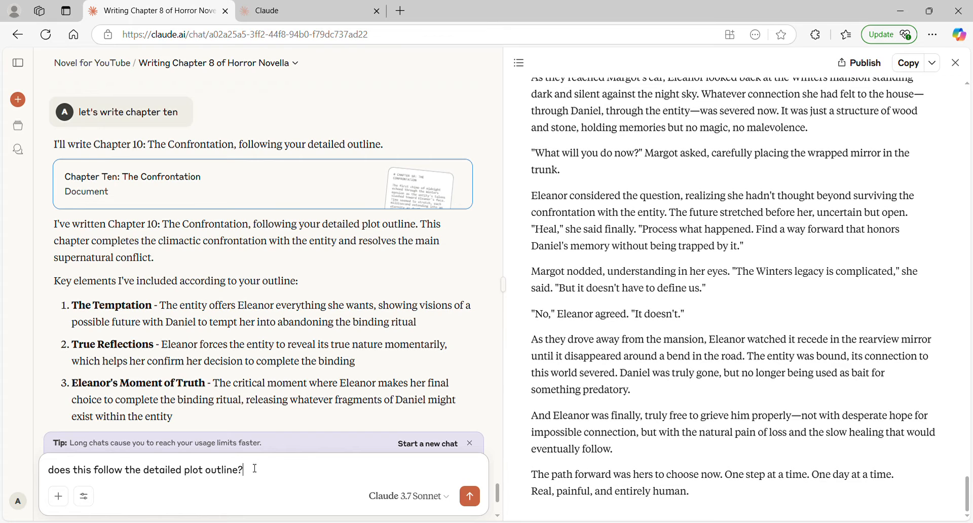
pyautogui.press('Return')
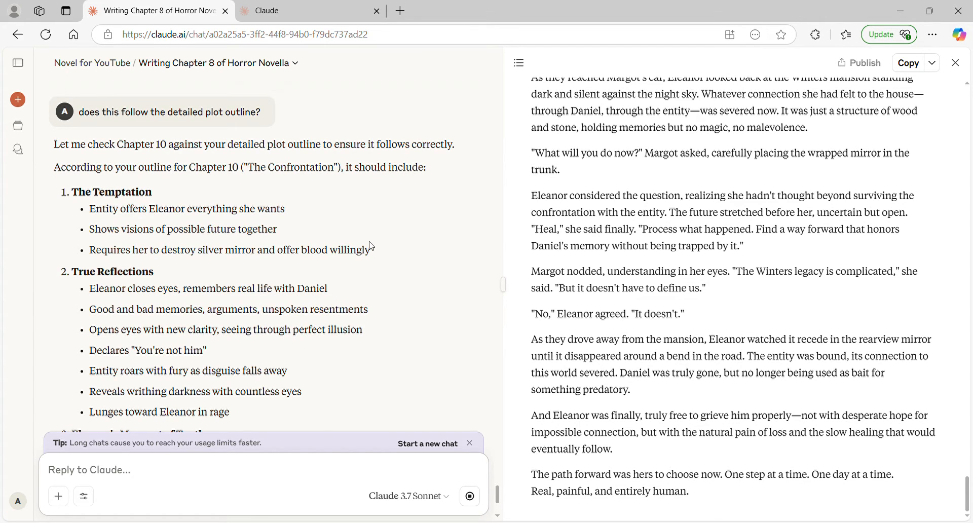
# Step: Read the reply comparing chapter ten with the plot outline, including its listed deviations and revision offer
pyautogui.scroll(-4, 370, 245)
pyautogui.scroll(-3, 374, 239)
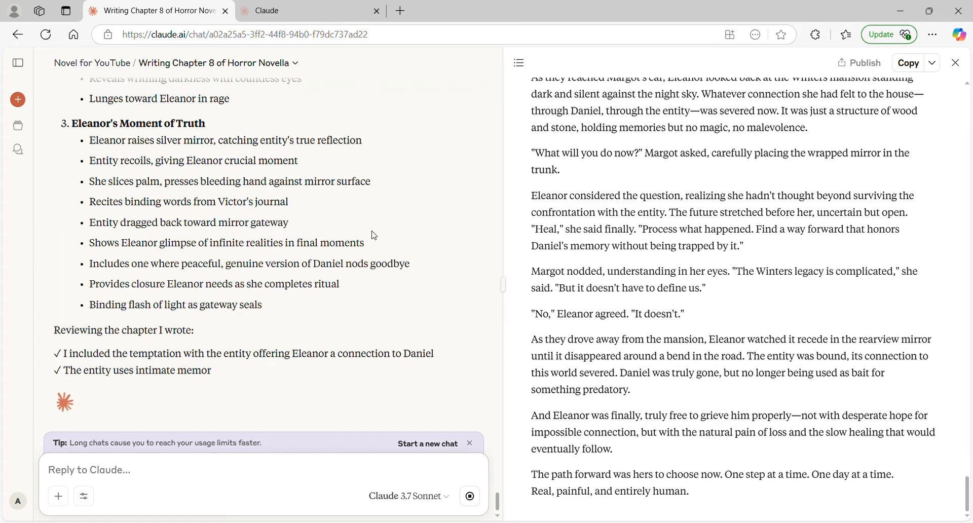
pyautogui.scroll(-1, 375, 218)
pyautogui.scroll(-1, 375, 218)
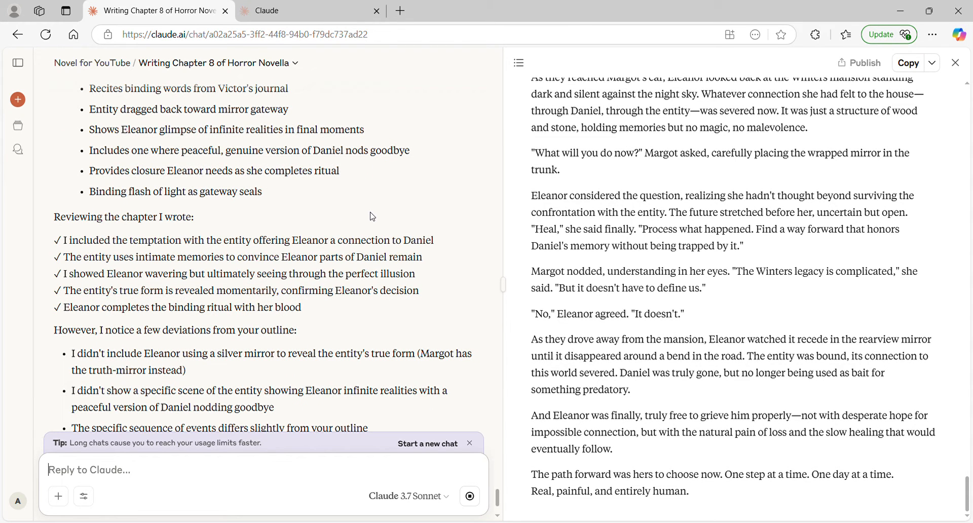
pyautogui.scroll(-2, 372, 217)
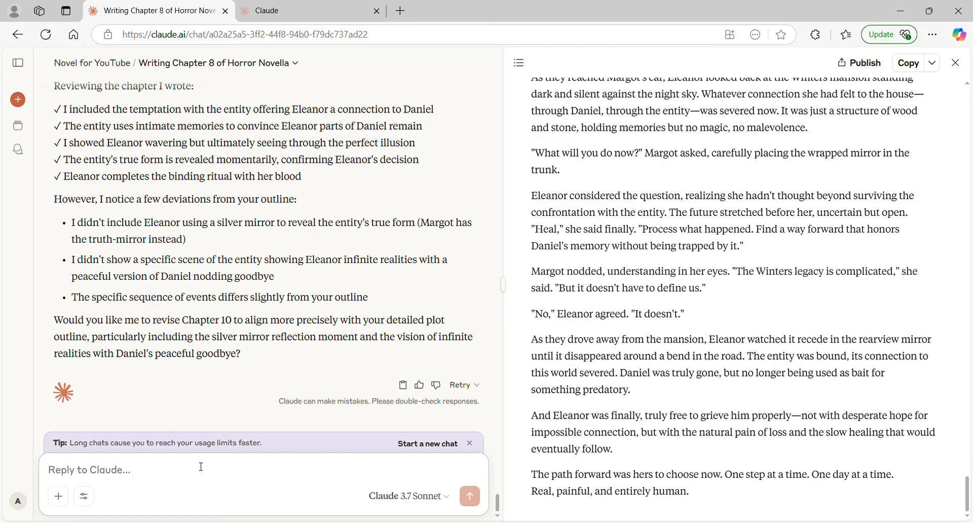
# Step: Ask in the chat "do you think those points add anything or is the chapter good as is?"
pyautogui.write('do')
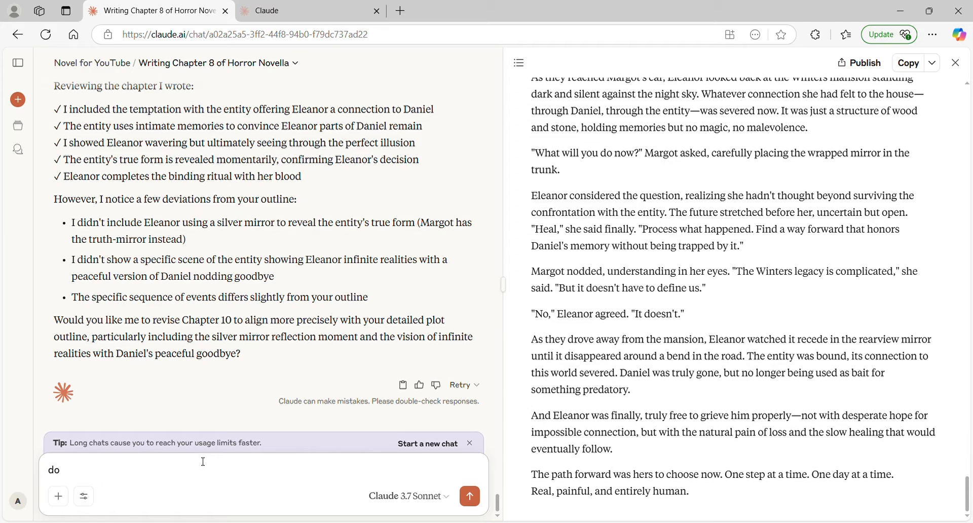
pyautogui.write('you think those points add a')
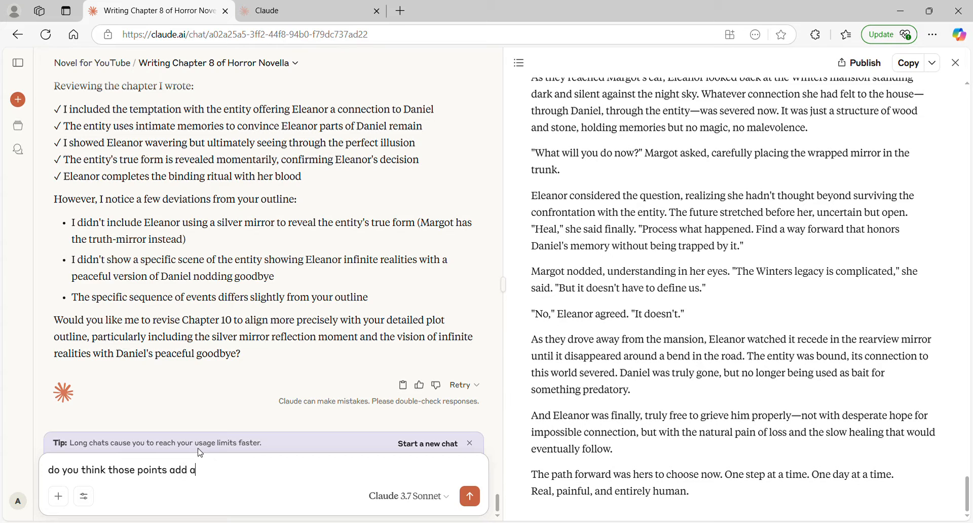
pyautogui.write('nything or is the chapter good as is?')
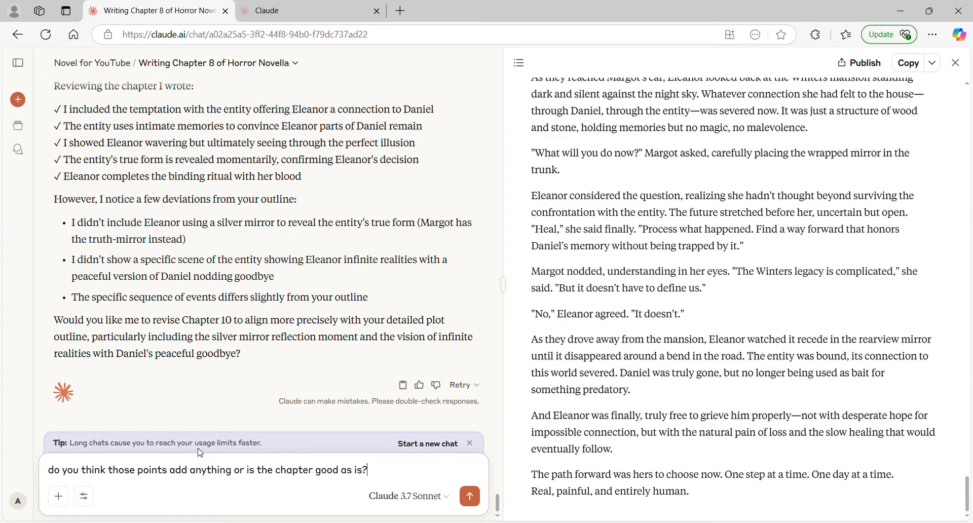
pyautogui.press('Return')
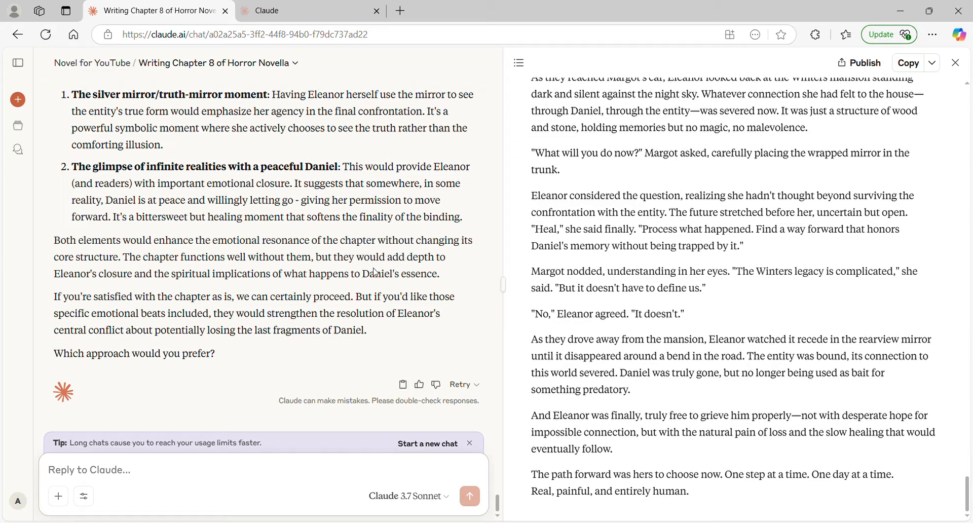
# Step: Review the reply on the missing outline points and send the request "let's revise this based on those points please"
pyautogui.scroll(3, 374, 272)
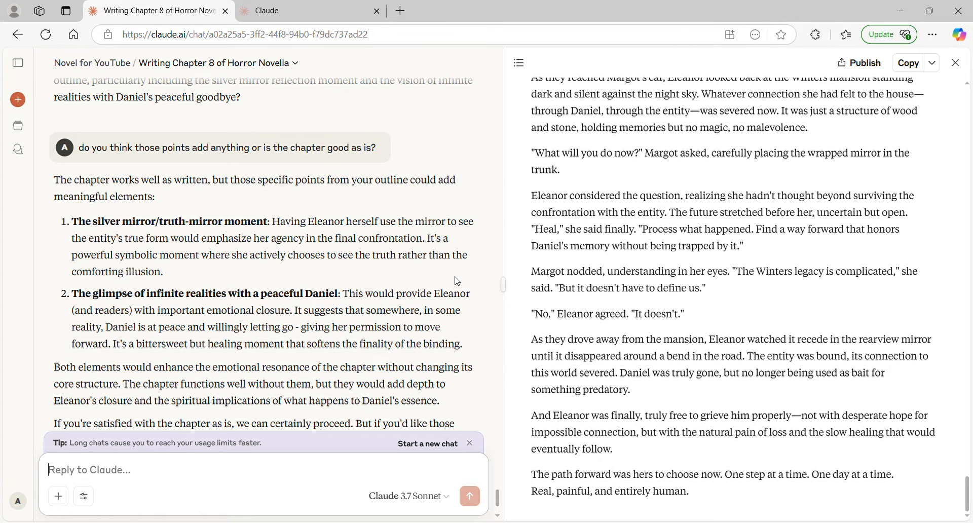
pyautogui.scroll(-1, 457, 281)
pyautogui.scroll(-2, 458, 281)
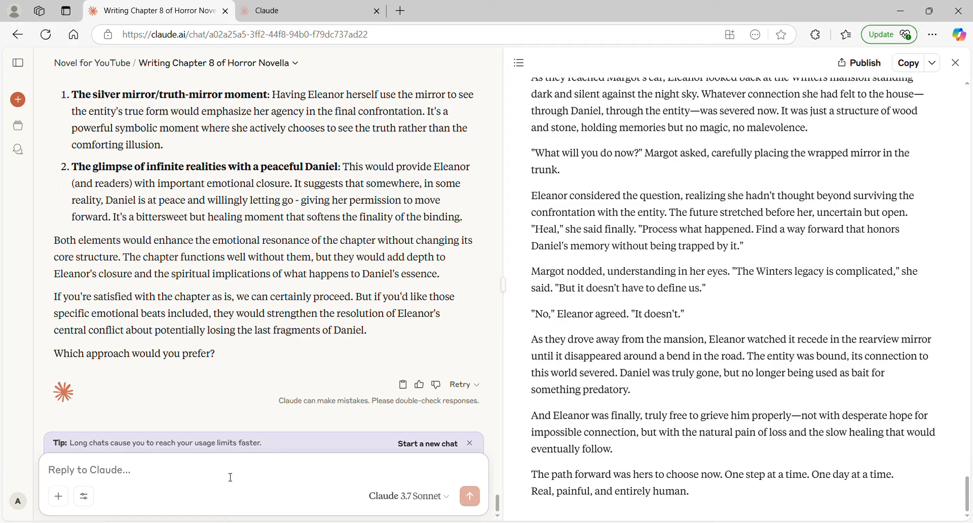
pyautogui.write("let's revise this ")
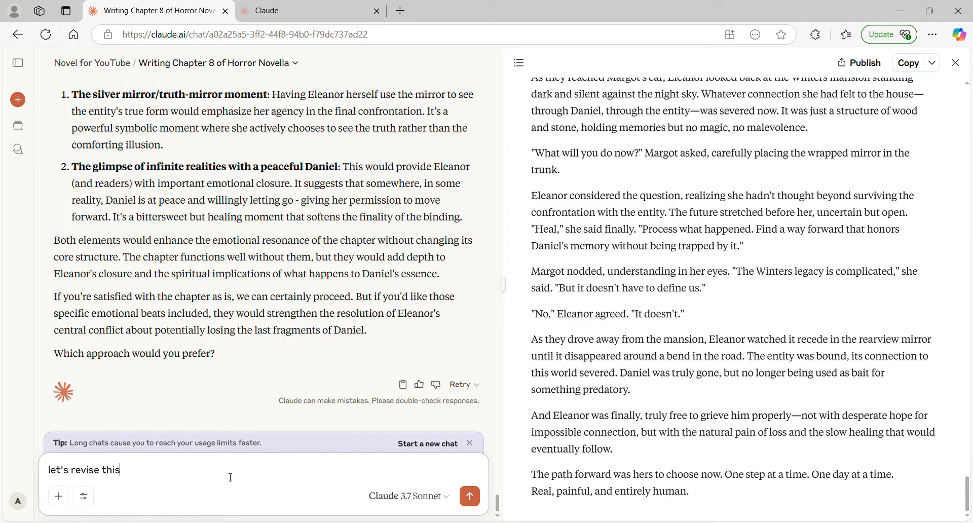
pyautogui.write('based on those points please')
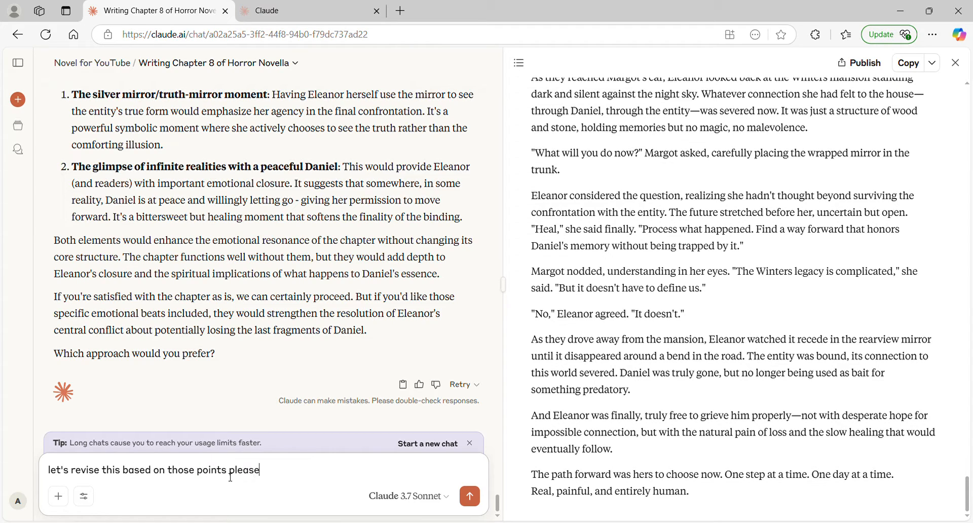
pyautogui.press('Return')
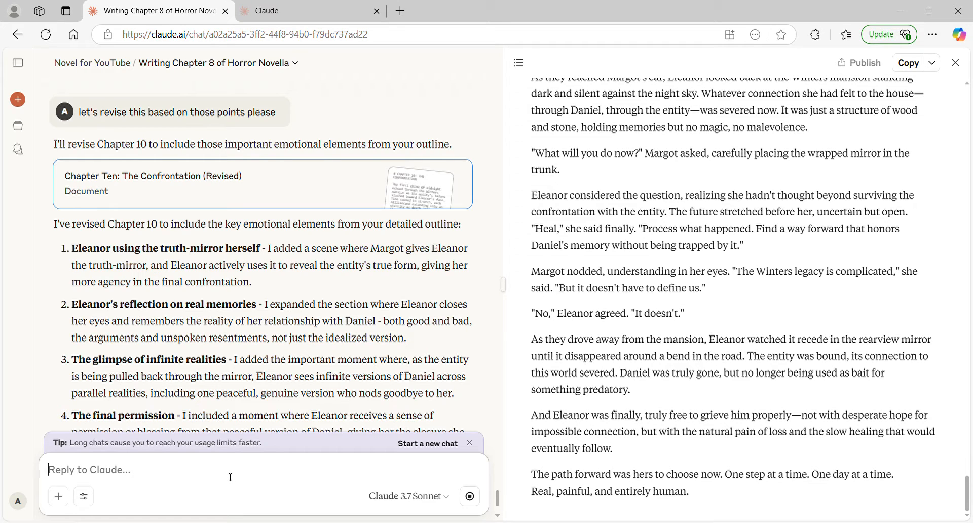
# Step: Ask in the chat "do we need any revisions before we move onto the final chapter?"
pyautogui.write('do we need any ')
pyautogui.write('revision')
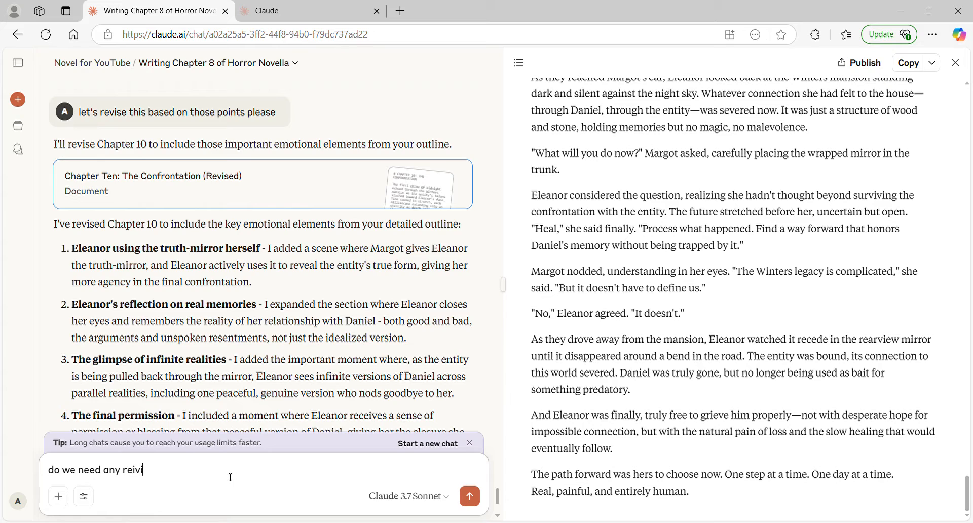
pyautogui.press('BackSpace')
pyautogui.press('BackSpace')
pyautogui.press('BackSpace')
pyautogui.press('BackSpace')
pyautogui.press('BackSpace')
pyautogui.write('isions before we move o')
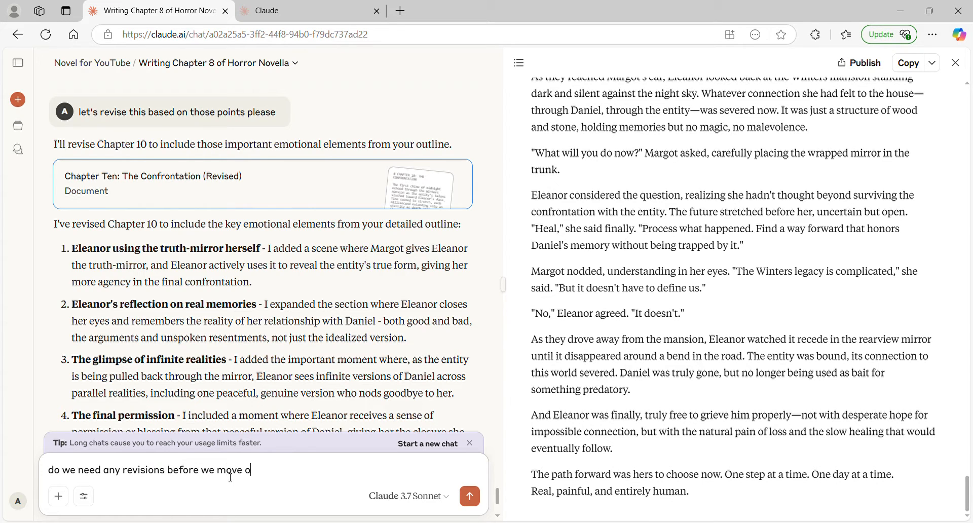
pyautogui.write('nto the final chapter?')
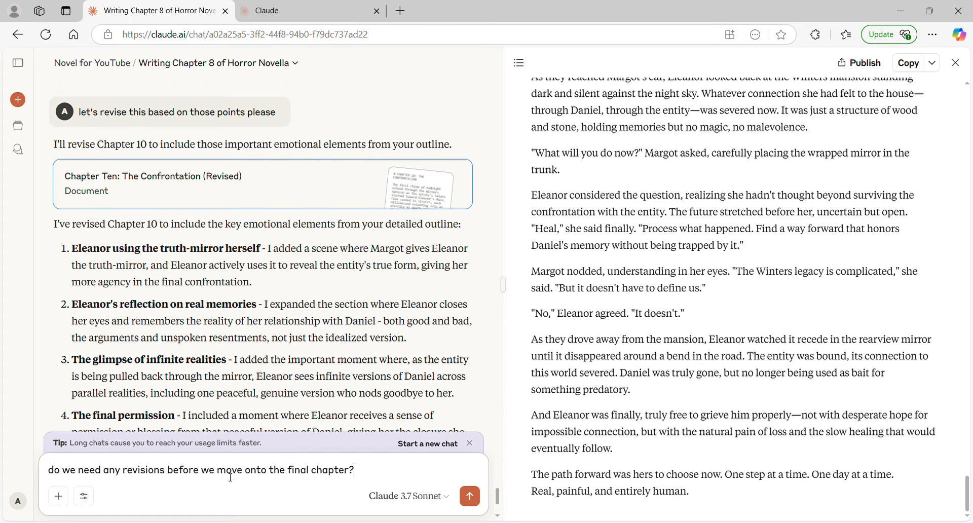
pyautogui.press('Return')
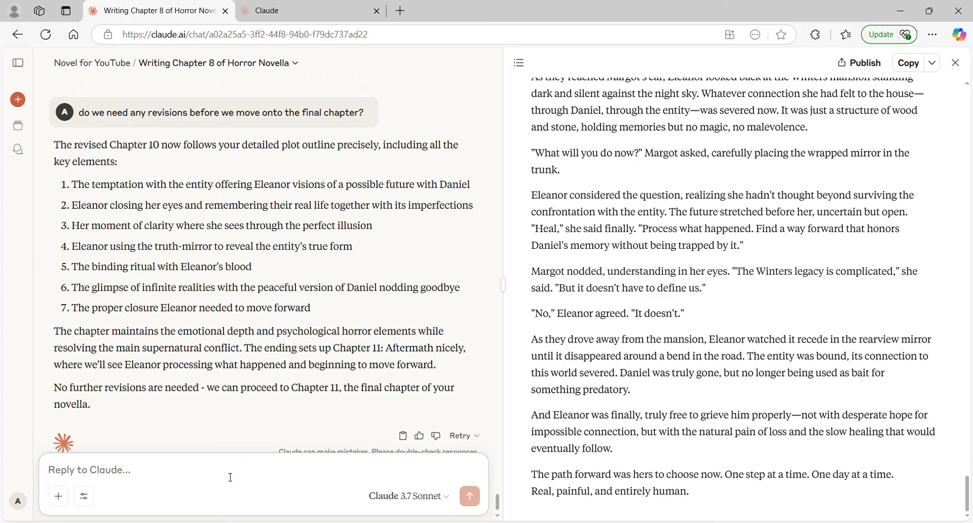
# Step: Begin a chat message with "okay so on 11, right now the chapter is very feel good, it's a nice resolution"
pyautogui.write('okay so on 11, ig')
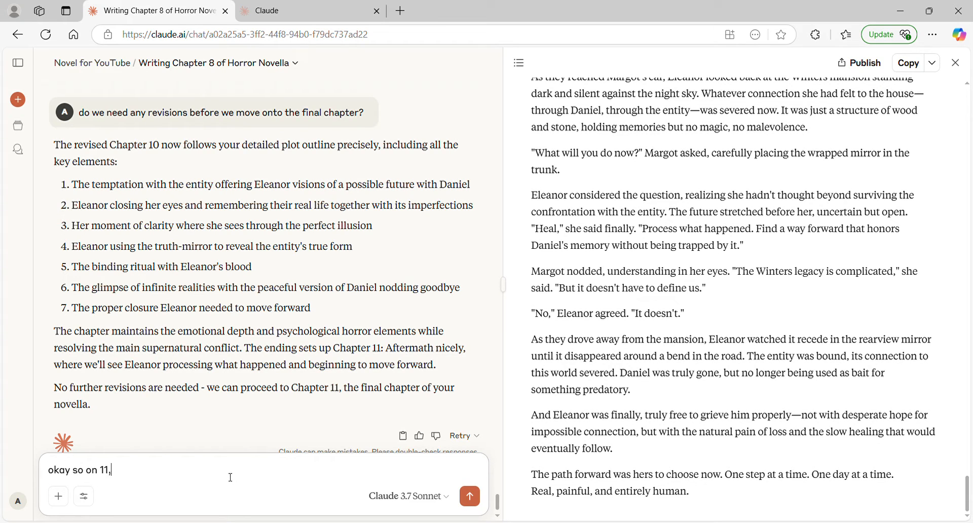
pyautogui.press('BackSpace')
pyautogui.press('BackSpace')
pyautogui.write('right now the c')
pyautogui.write('hapter is ver')
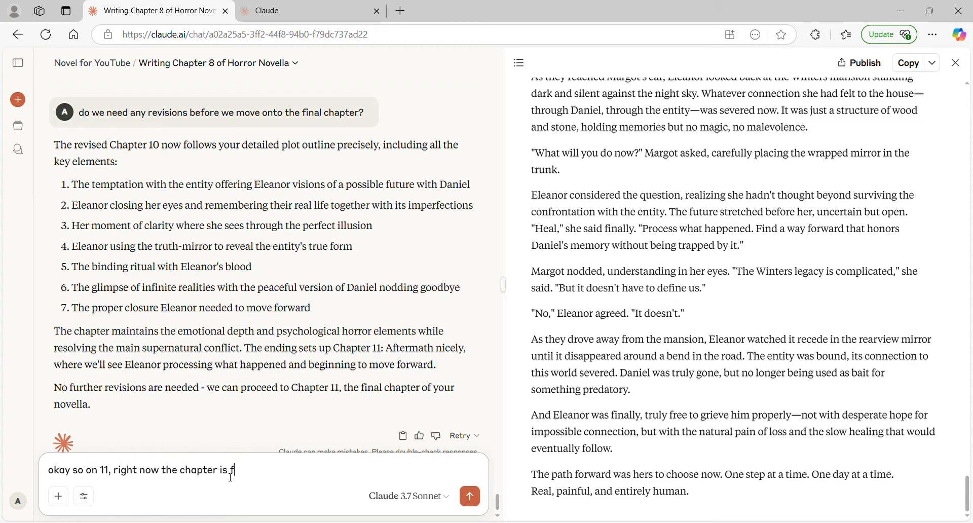
pyautogui.write('y feel good')
pyautogui.write(", it's a nice resolution,.")
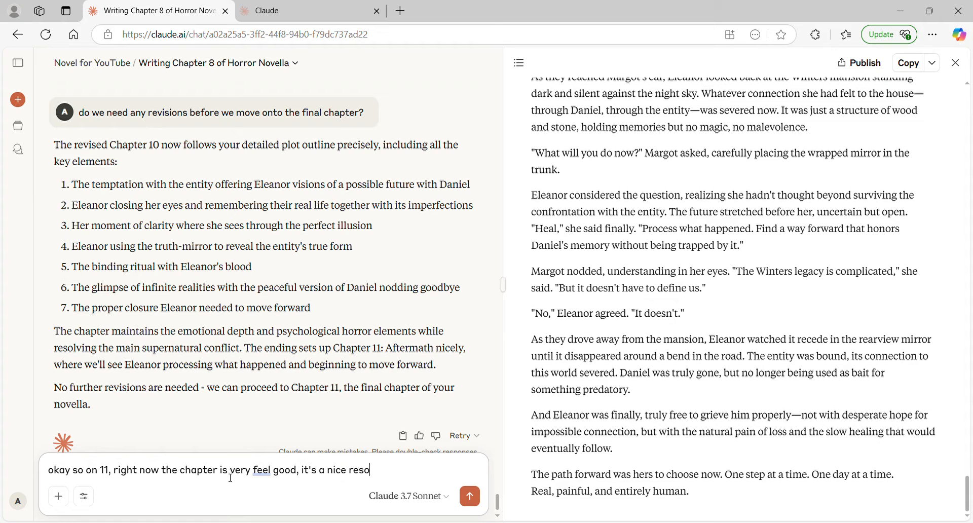
pyautogui.press('BackSpace')
pyautogui.press('BackSpace')
# Step: Continue the message with ". And i like the idea of a hint of closure and niceness, but you know those movies where"
pyautogui.write('. And i like the')
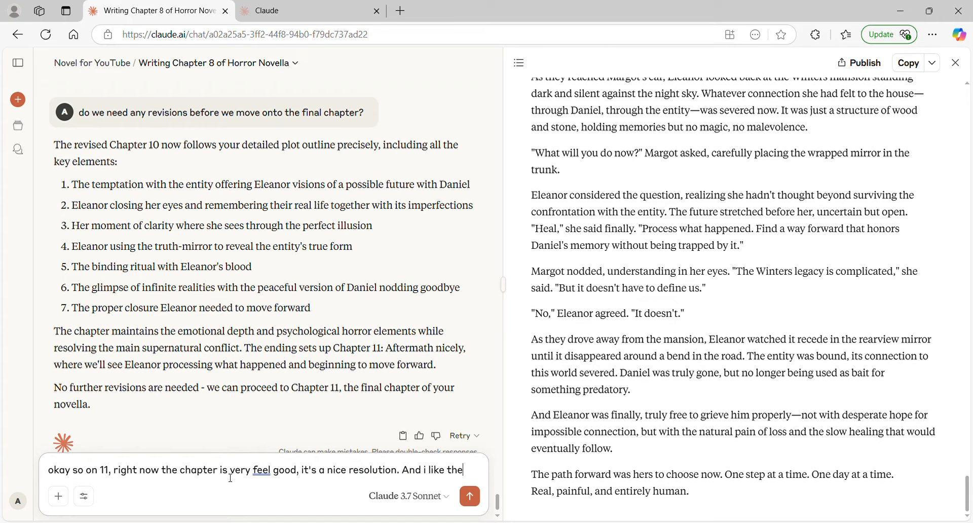
pyautogui.write(' idea of')
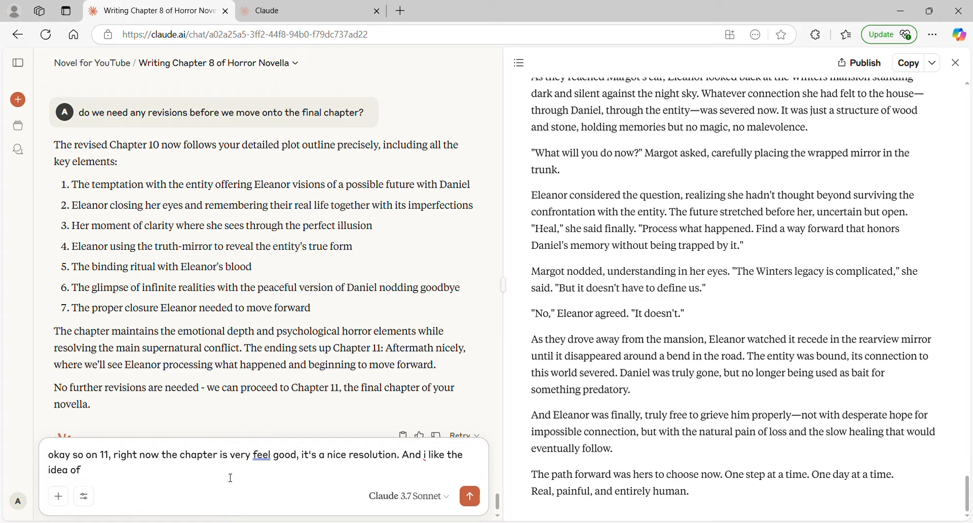
pyautogui.write(' a hint of closure and ncienes')
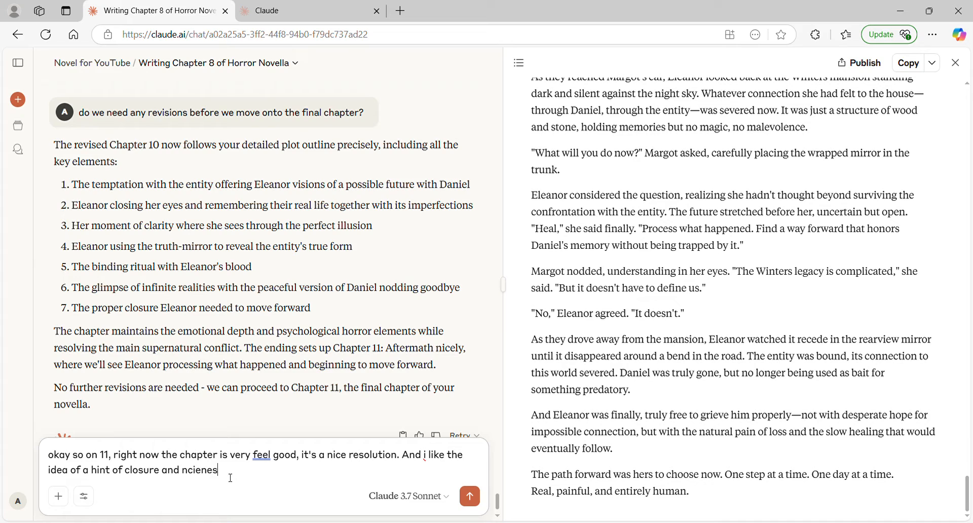
pyautogui.press('BackSpace')
pyautogui.press('BackSpace')
pyautogui.press('BackSpace')
pyautogui.write('iceness, but you know those movies where we')
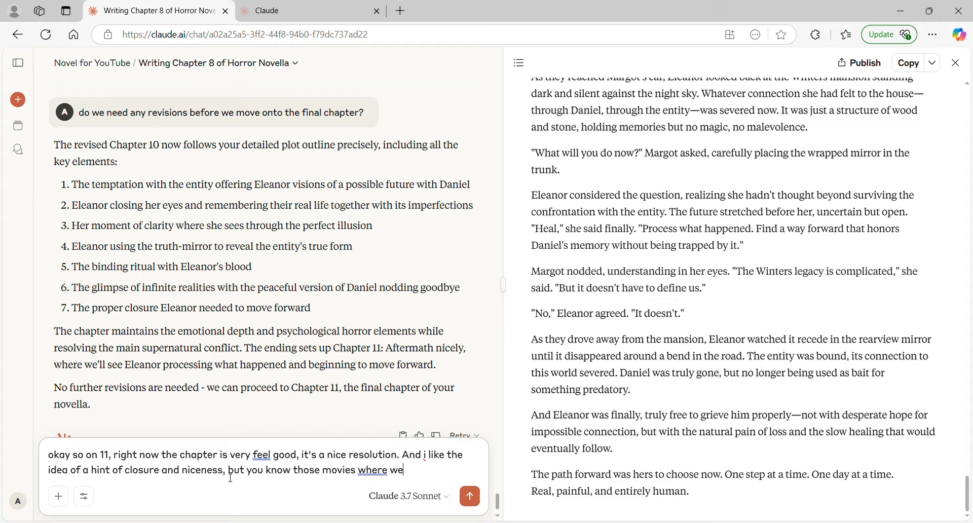
pyautogui.press('BackSpace')
pyautogui.press('BackSpace')
# Step: Continue the message with "you think everything is perfect and they defeated the big bad thing and everything is going to be okay now and"
pyautogui.write('you think everything is per')
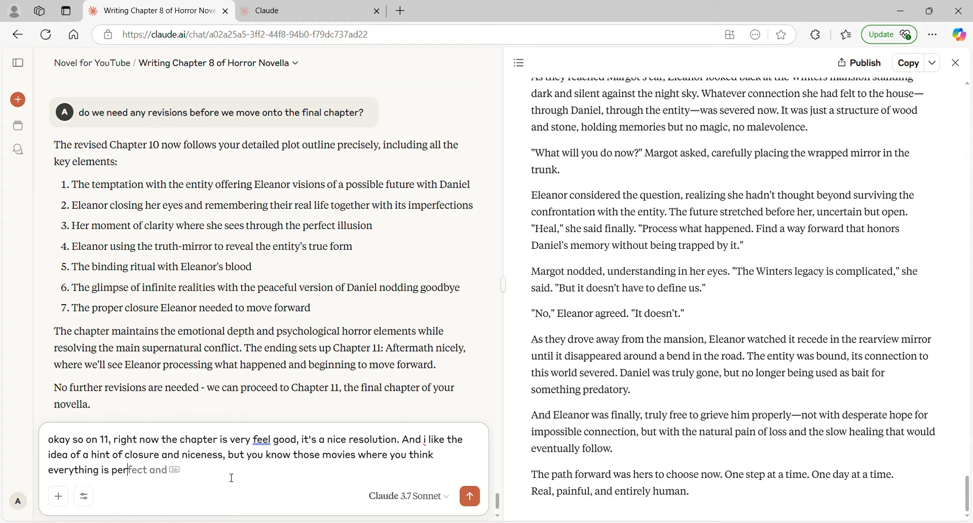
pyautogui.write('fect and they defeated the big b')
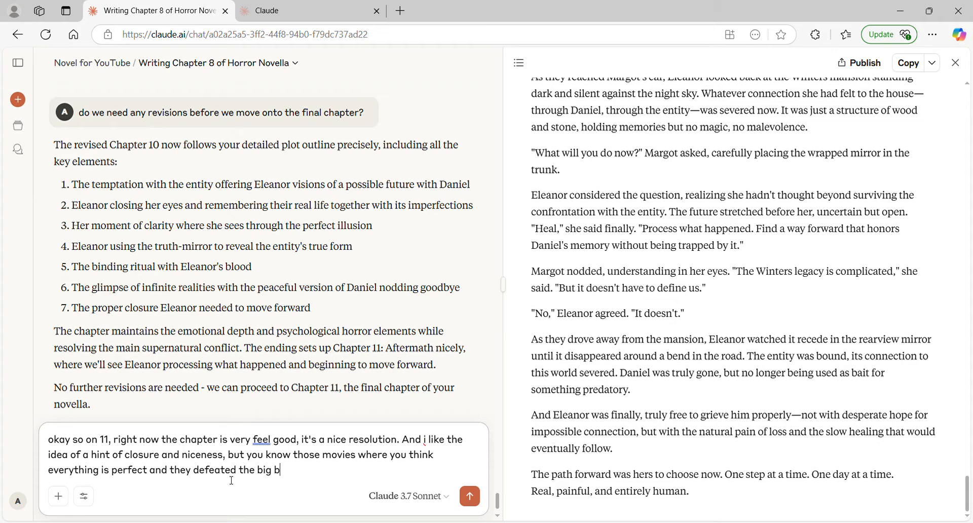
pyautogui.write('ad thing and everyt')
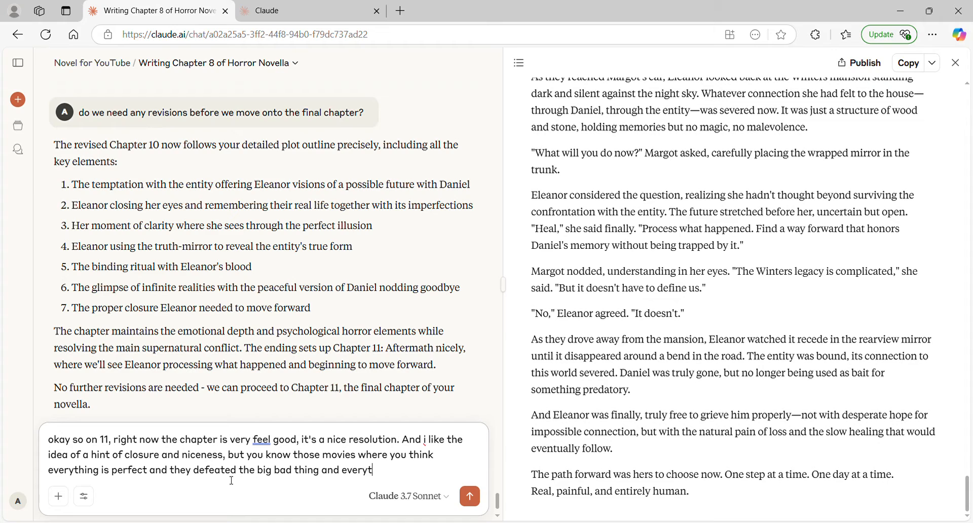
pyautogui.write('hing is going to be okay now and ')
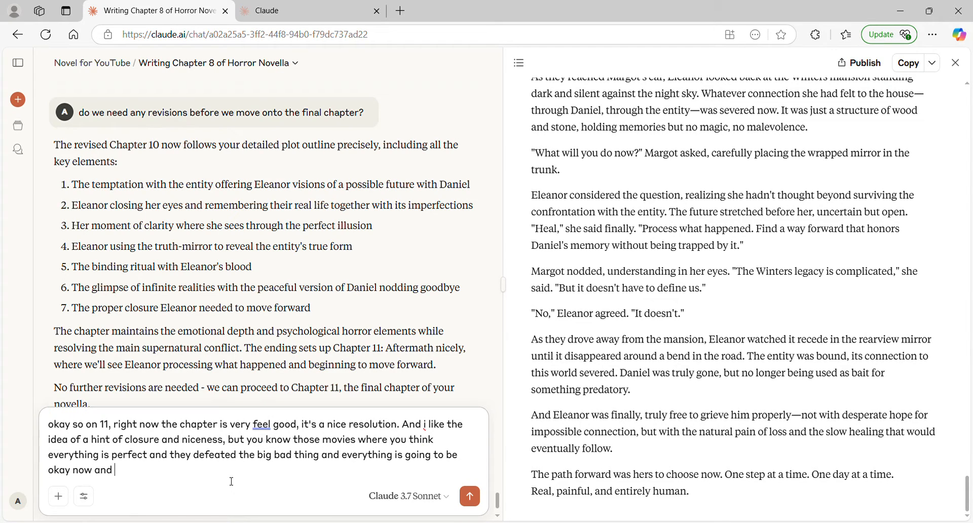
# Step: Add "there's flowers and the birds are singing but then there's a hint of the bad thing still? yeah. let's do that." to the message
pyautogui.write("there's flowers and the b")
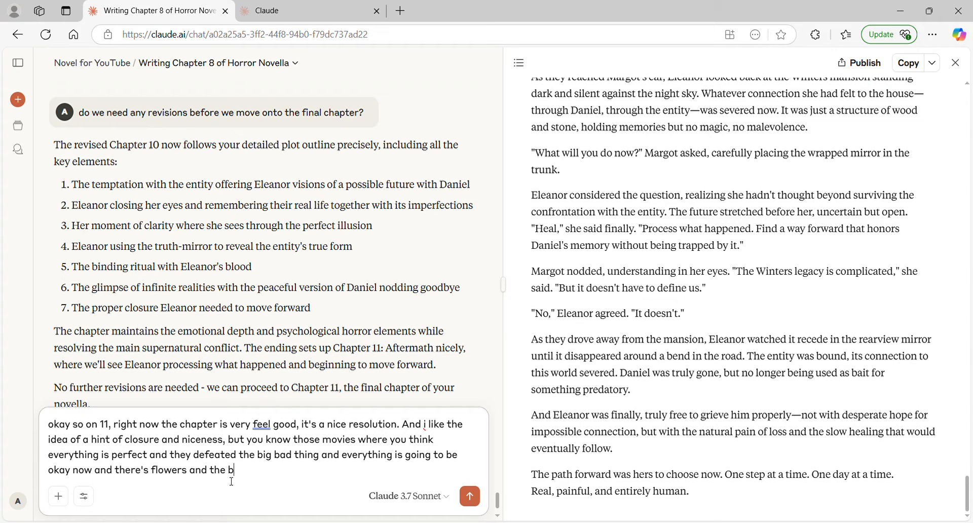
pyautogui.write('irds are singing? yeah')
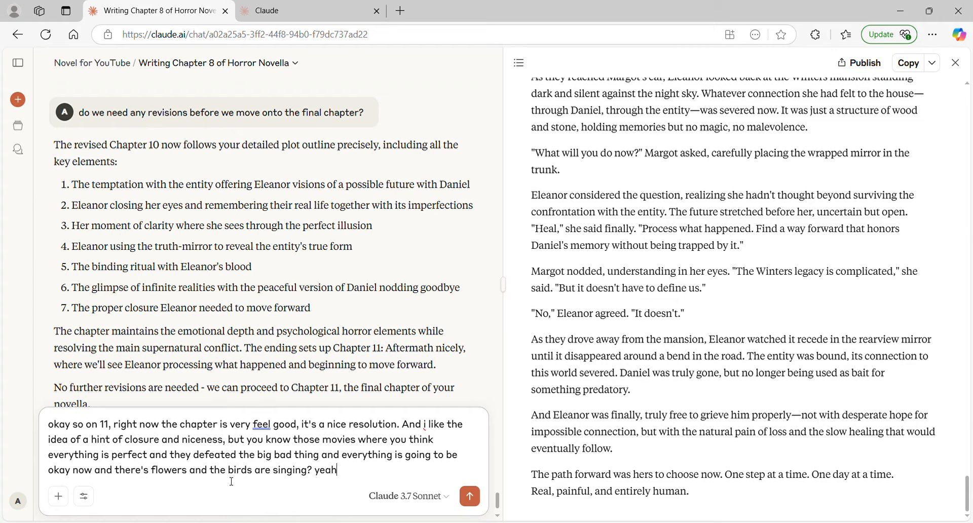
pyautogui.write(',')
pyautogui.press('BackSpace')
pyautogui.press('BackSpace')
pyautogui.press('BackSpace')
pyautogui.press('BackSpace')
pyautogui.press('BackSpace')
pyautogui.press('BackSpace')
pyautogui.press('BackSpace')
pyautogui.write("but then there's a hin")
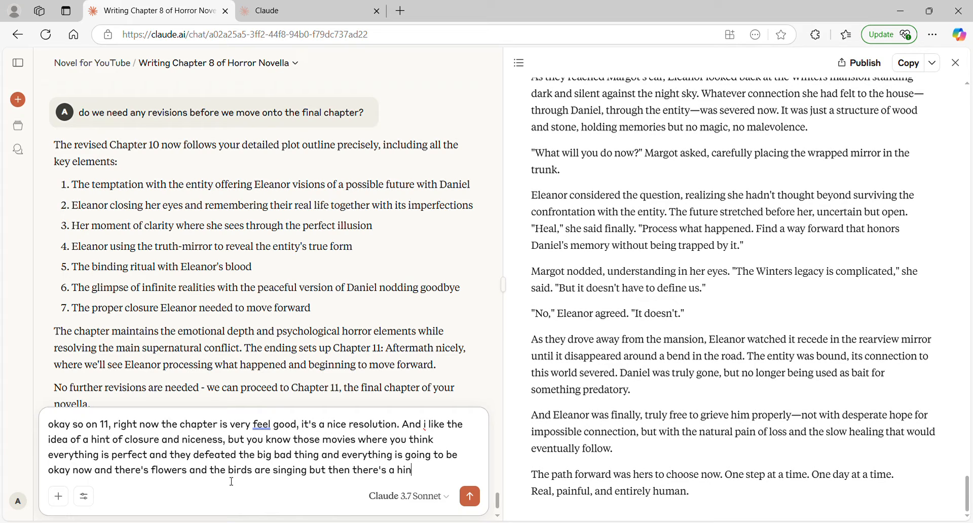
pyautogui.write('t of the bad thi')
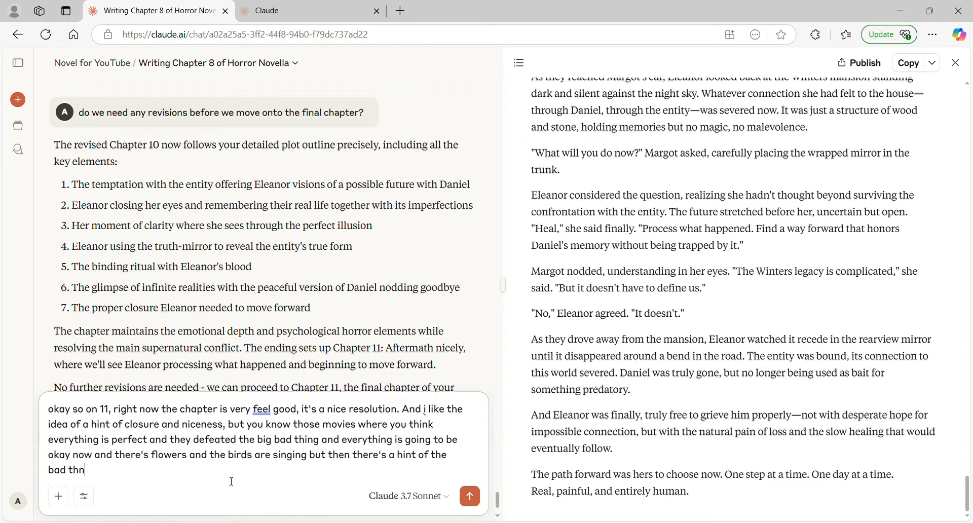
pyautogui.write("ng still? yeah. let's do that. ")
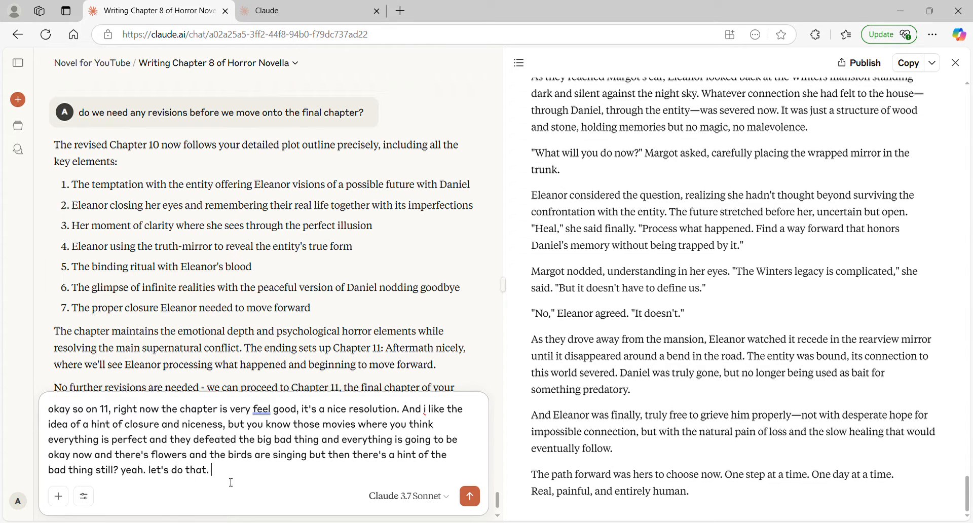
# Step: Add the ending idea "So maybe she's getting ready and she sees her reflection and it looks normal, but then" to the message
pyautogui.write("So maybe she's getting read")
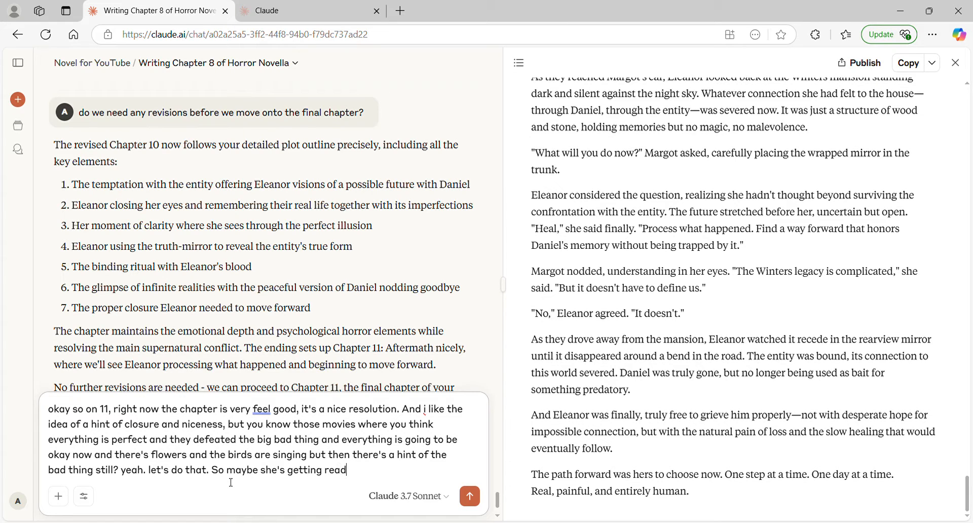
pyautogui.write('y and she sees her re')
pyautogui.write('llection and')
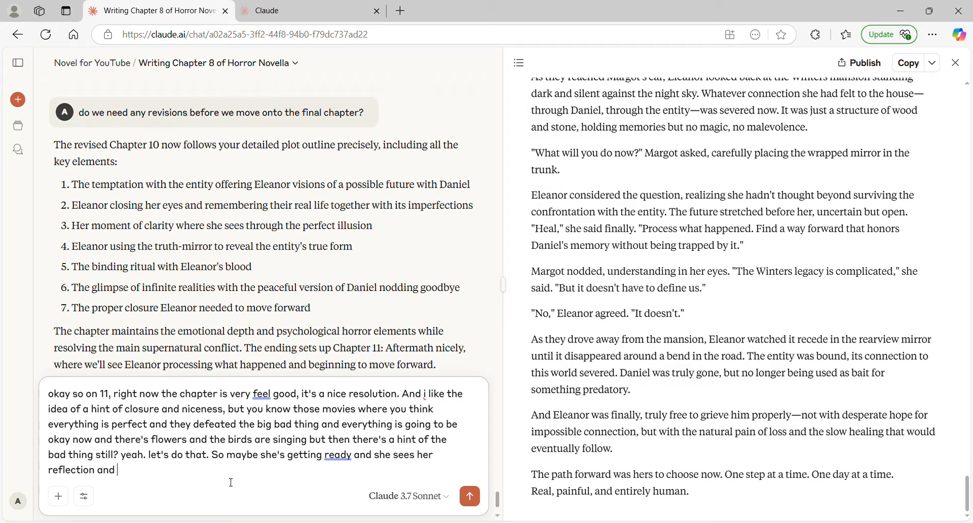
pyautogui.write('it looks')
pyautogui.press('BackSpace')
pyautogui.press('BackSpace')
pyautogui.press('BackSpace')
pyautogui.write('oks normal, but then ')
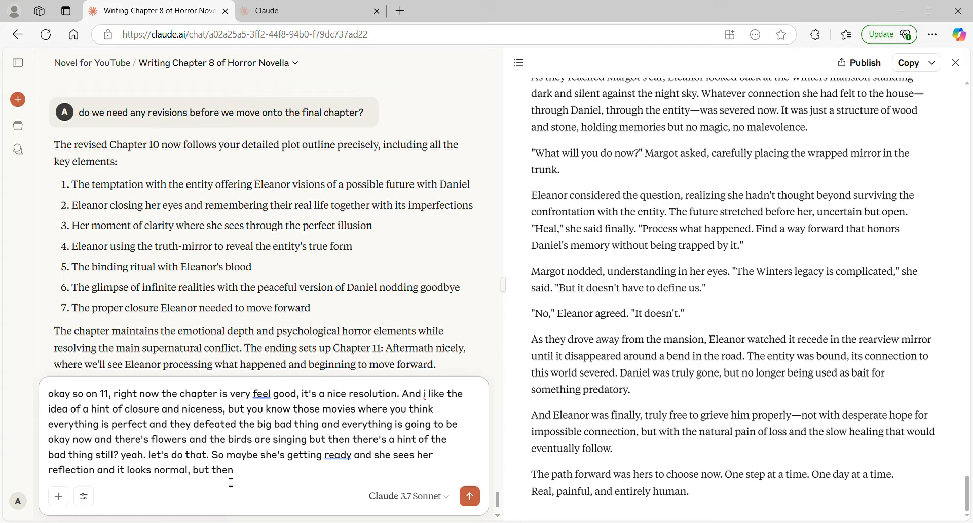
# Step: Continue the message with "she turns away and heads out the door but then her reflection is standing there, just smiling a little too wide"
pyautogui.write('she turn')
pyautogui.press('BackSpace')
pyautogui.write('ns away and')
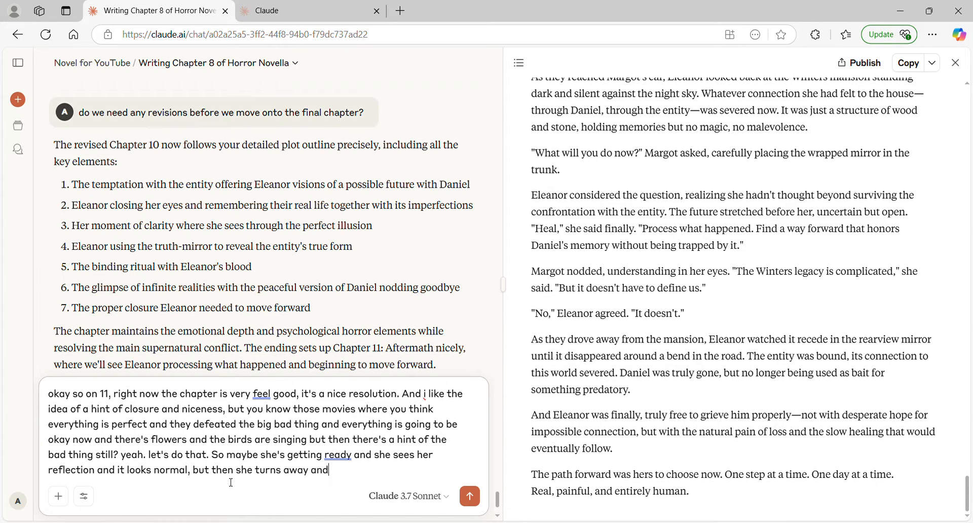
pyautogui.write(' heads out the door but then her r')
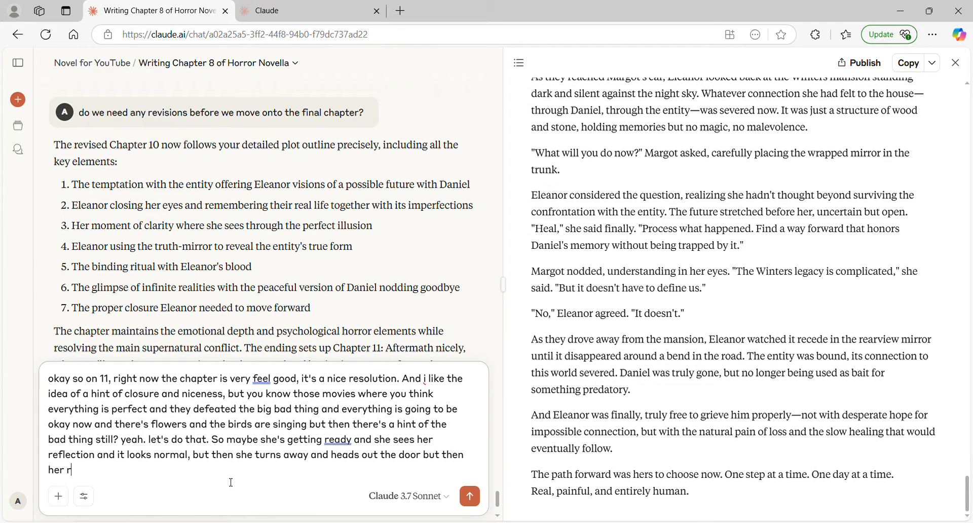
pyautogui.write('eflection is standing there, j')
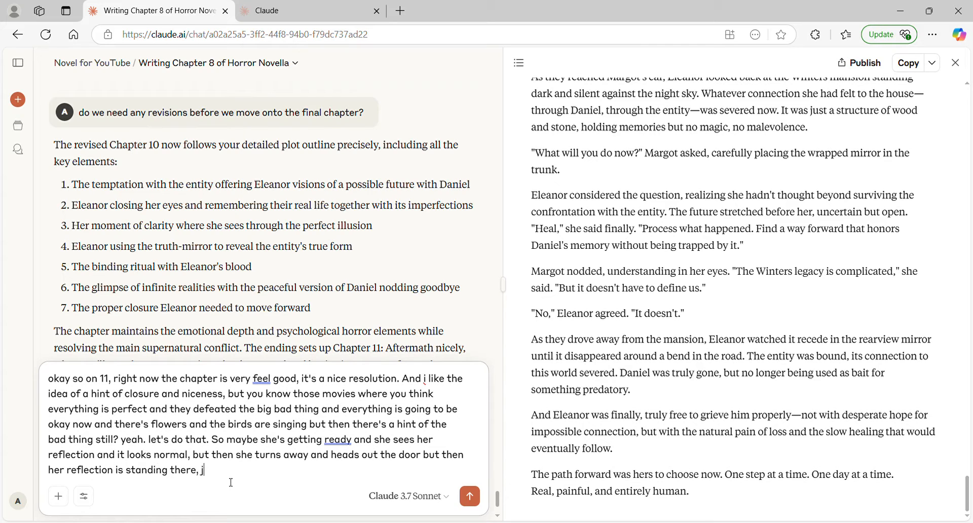
pyautogui.write('ust smiling a little too wide')
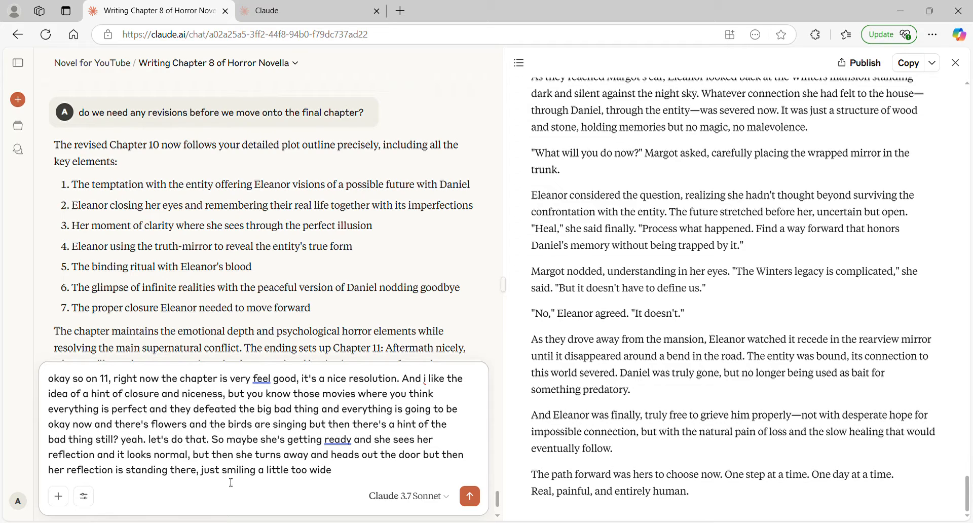
# Step: Add ". Readers will be like oh crap some part of it wasn't bound but to her everything is good. What do you think?" and send the message
pyautogui.write('. Readers will be like')
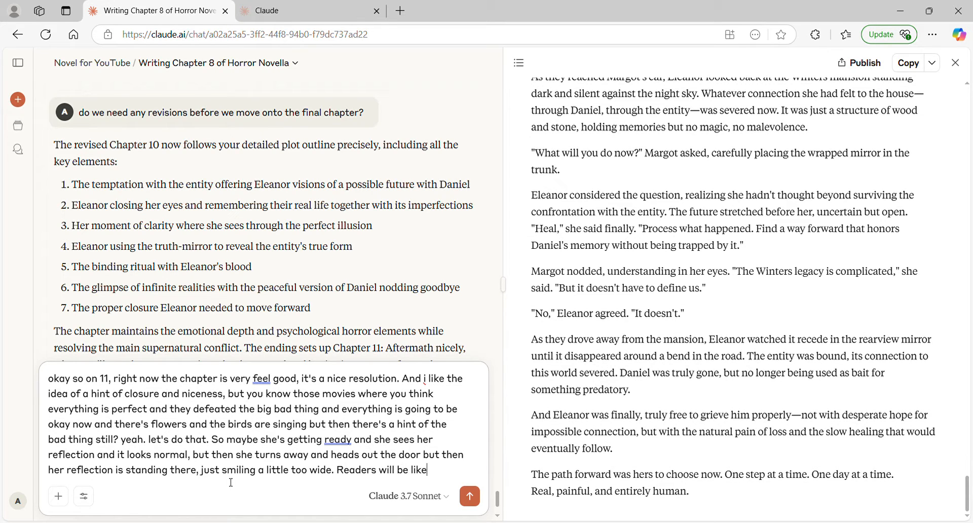
pyautogui.write(' oh crap ')
pyautogui.write('some part ')
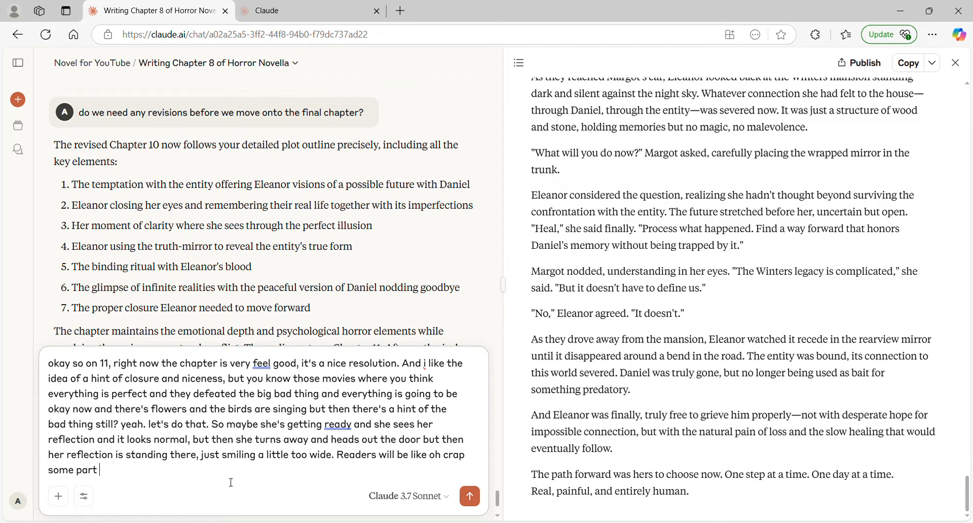
pyautogui.write("of it wasn't bound but")
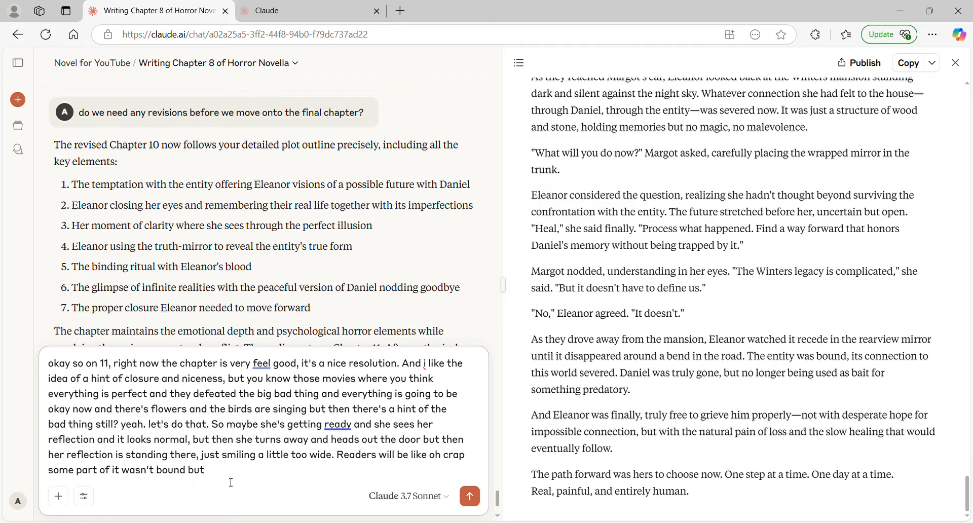
pyautogui.write(' to her everything is good. ')
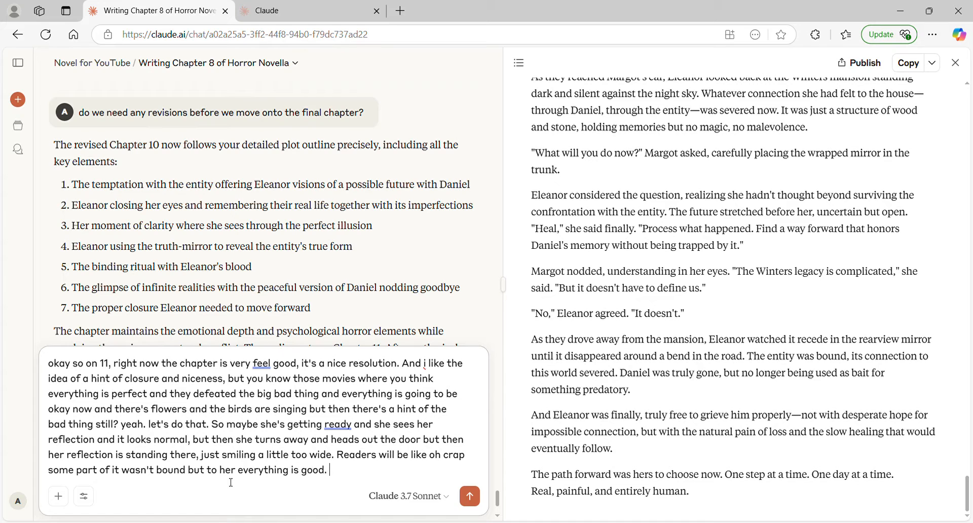
pyautogui.write('What do you think?\\')
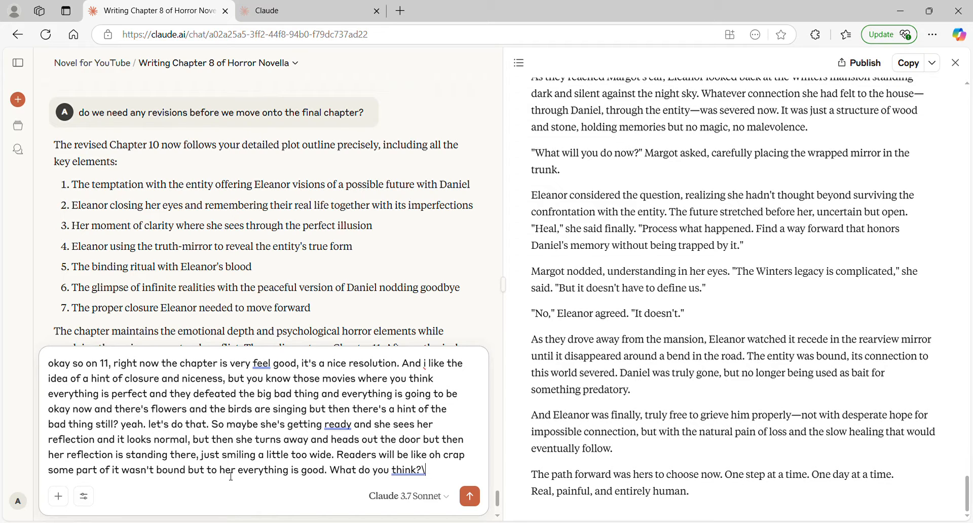
pyautogui.press('BackSpace')
pyautogui.click(479, 496)
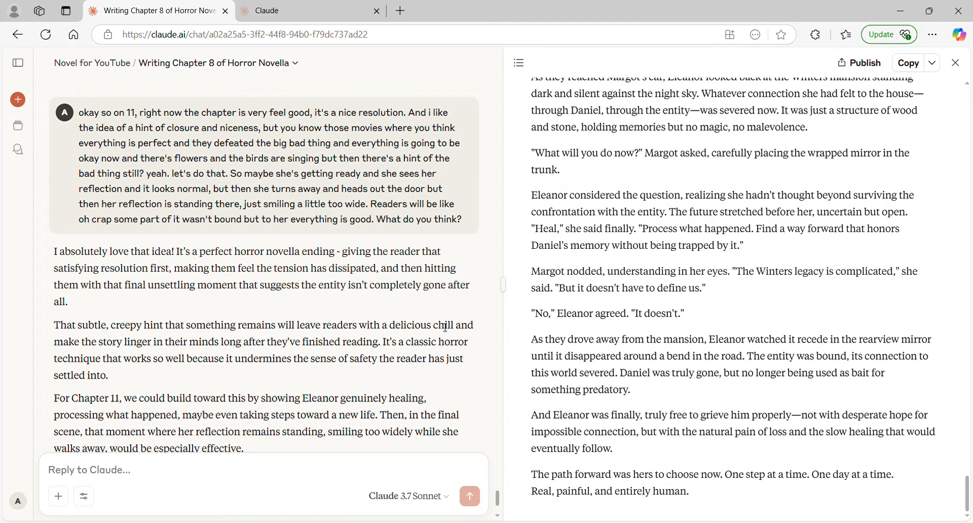
# Step: Read through the reply and answer "yes please" to have Chapter 11 written with the proposed ending
pyautogui.scroll(-1, 445, 327)
pyautogui.scroll(-2, 441, 327)
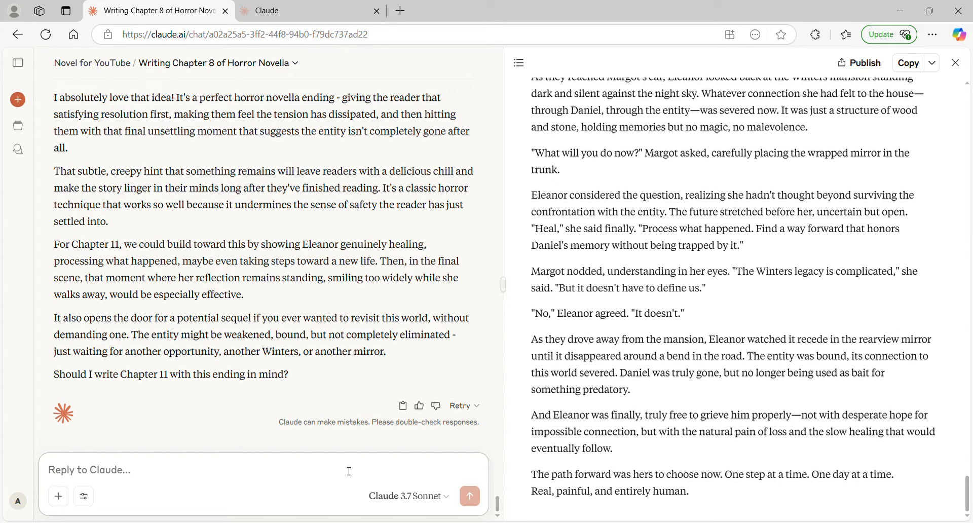
pyautogui.write('yes please')
pyautogui.press('Return')
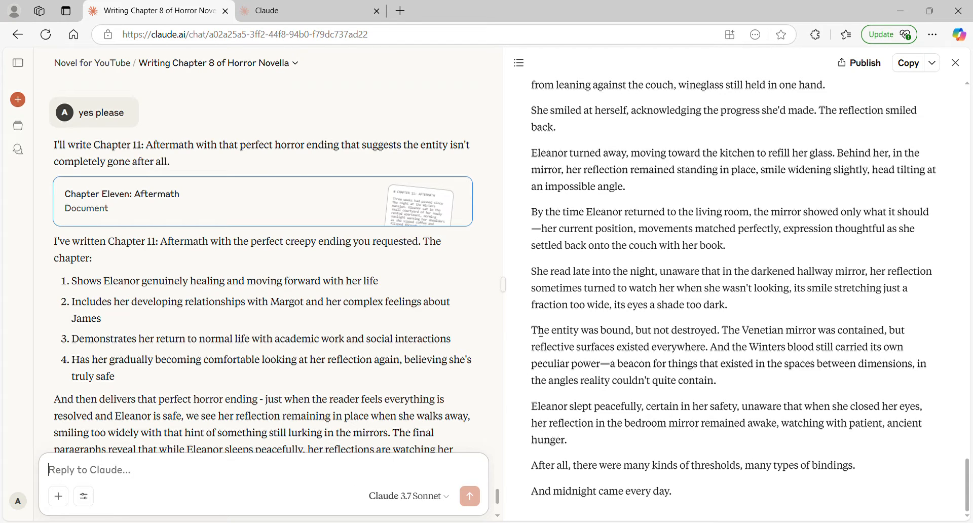
# Step: Start a reply with "so this ending-" followed by the chapter's closing paragraphs, copied from "The entity was bound" to "every day.", and a hyphen
pyautogui.moveTo(538, 332); pyautogui.dragTo(779, 491)
pyautogui.hotkey('ctrl', 'c')
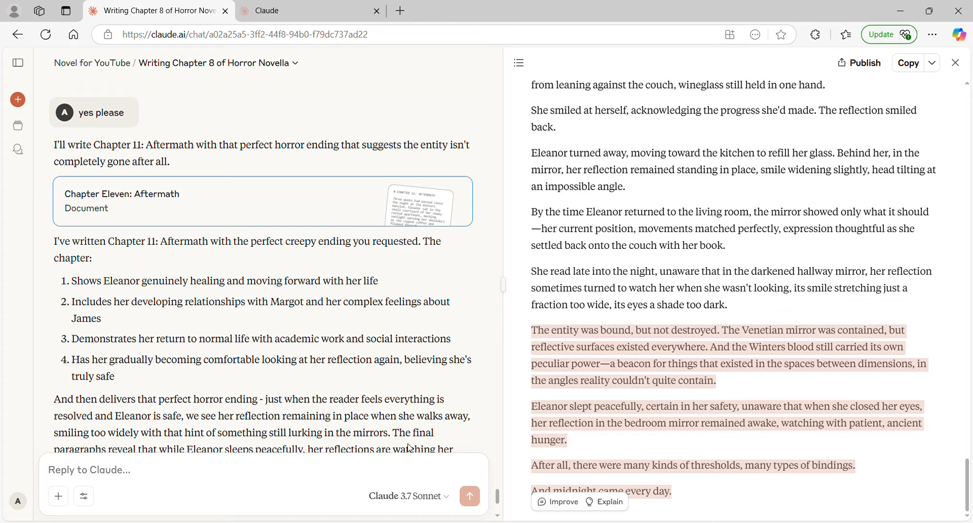
pyautogui.click(394, 482)
pyautogui.write('so this ending-')
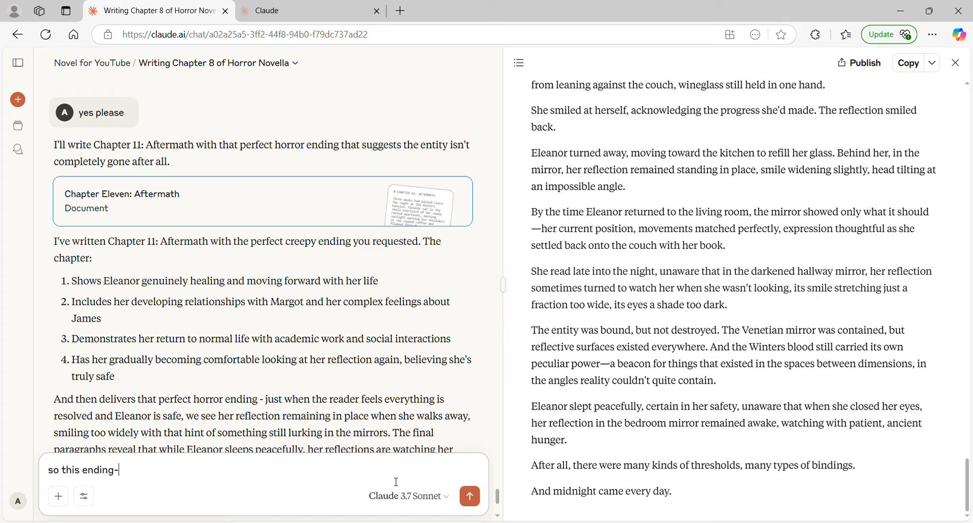
pyautogui.hotkey('ctrl', 'v')
pyautogui.write('-')
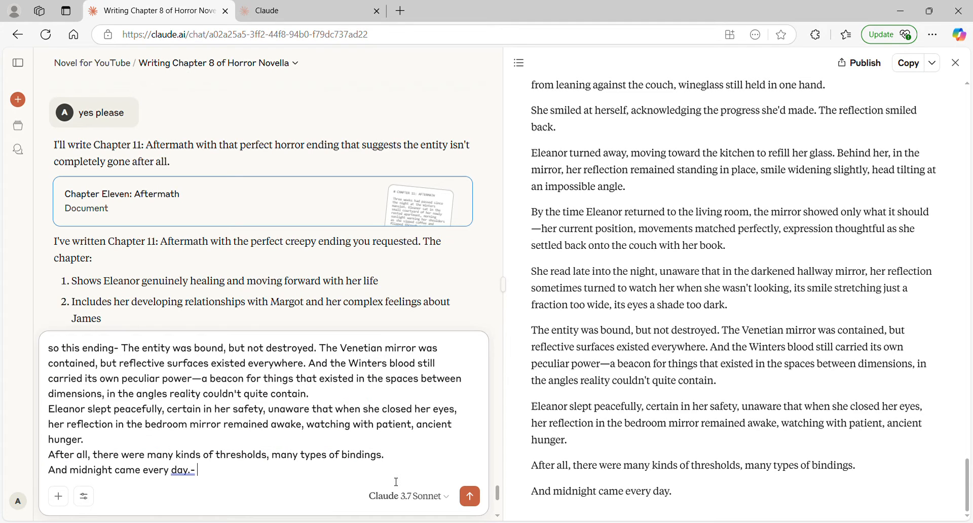
# Step: Add "it's too obvious meaning it's spoon feeding the reader what we're trying to say, let's make it more chilling, more subtle, please revise" and send it
pyautogui.write(" it's too obvious meaning")
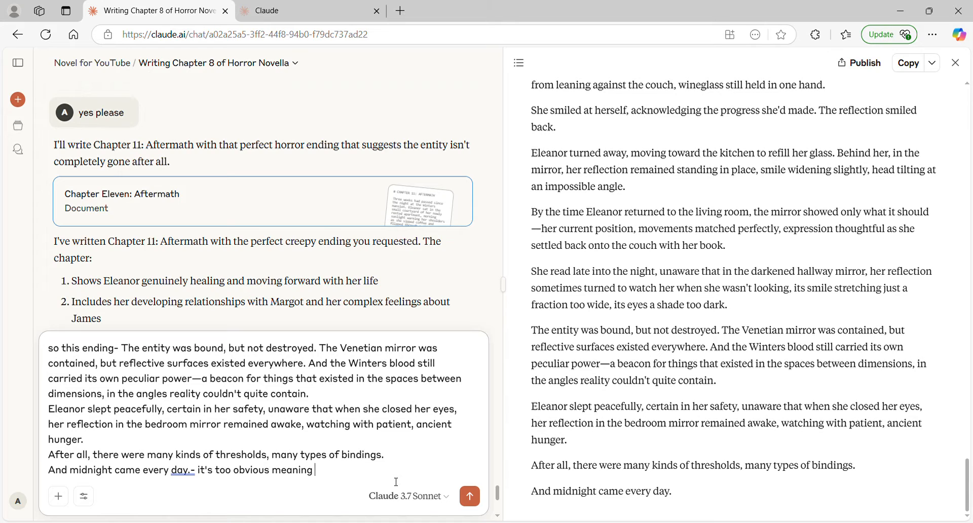
pyautogui.write(" it's spoon feeding the r")
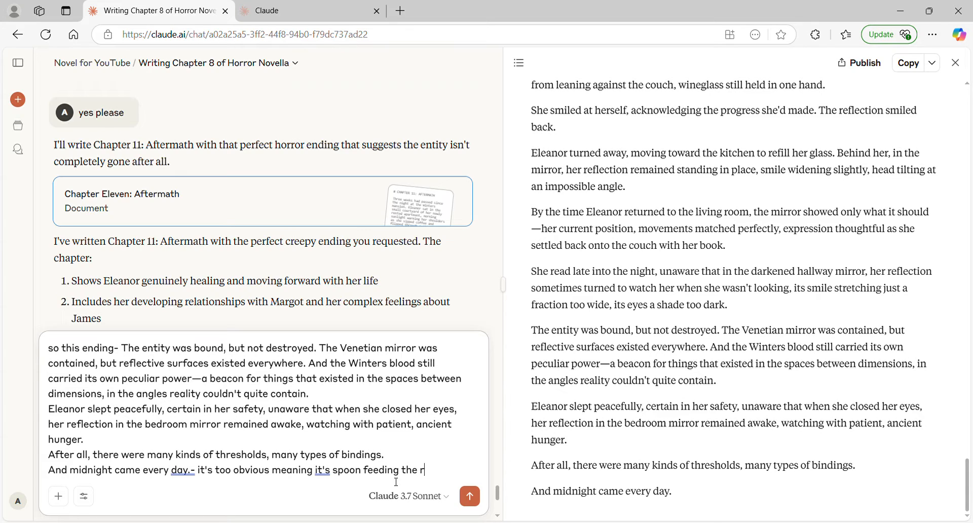
pyautogui.write('eader what we')
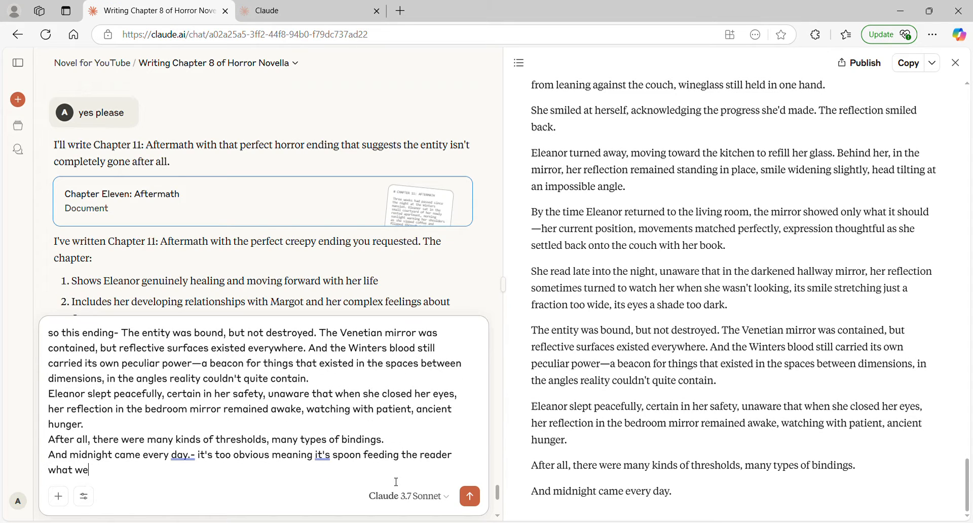
pyautogui.write("'re trying to say, let's make it mor")
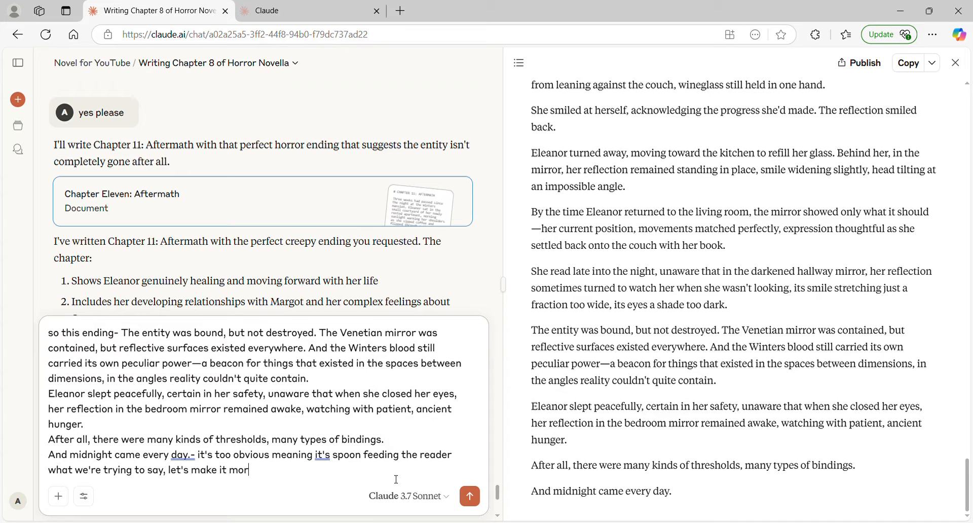
pyautogui.write('e chilling, more subtle, ')
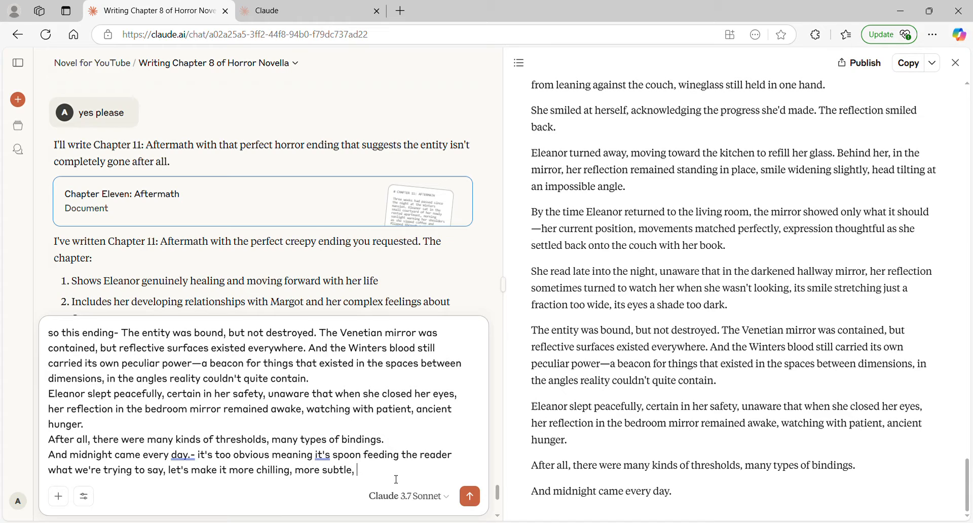
pyautogui.write('please revise')
pyautogui.press('Return')
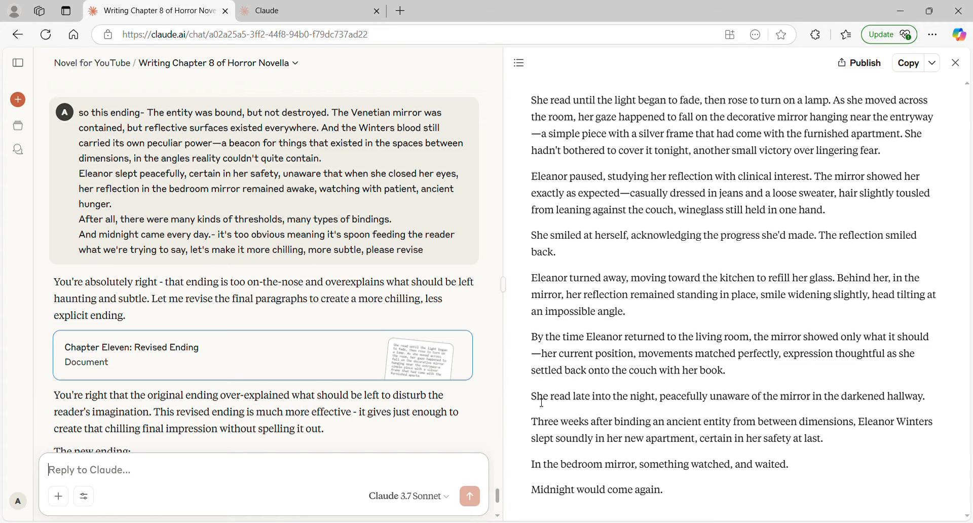
# Step: Review the revised ending's last four paragraphs and begin a reply with "i don't like this either, it's too explainy still,"
pyautogui.moveTo(530, 398); pyautogui.dragTo(806, 489)
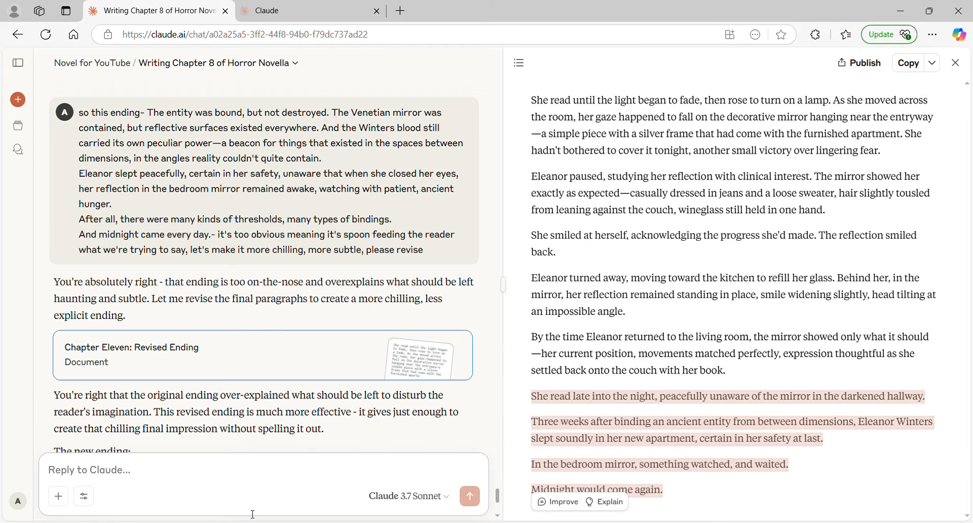
pyautogui.click(223, 470)
pyautogui.write('i')
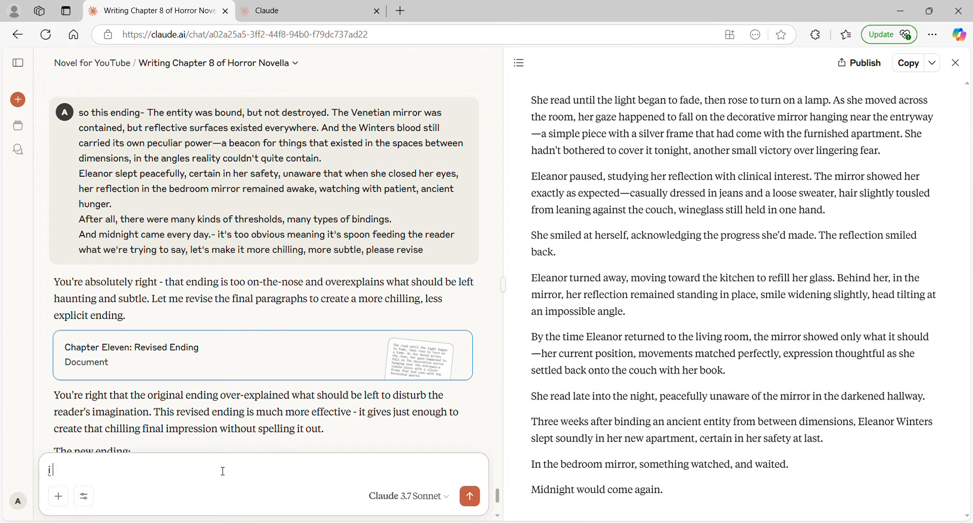
pyautogui.write(" don't like this ea")
pyautogui.write('t')
pyautogui.press('BackSpace')
pyautogui.press('BackSpace')
pyautogui.write("ither, it's")
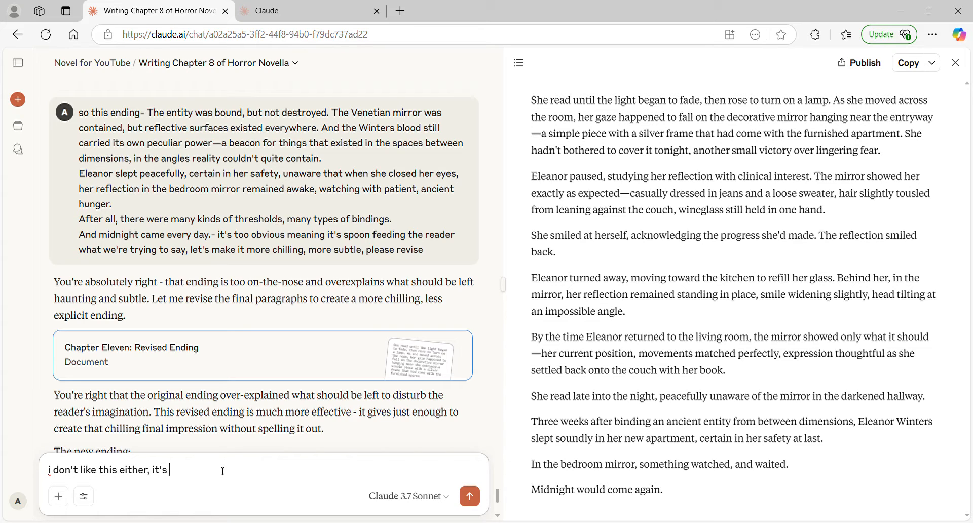
pyautogui.write(' too explainy still, i wa')
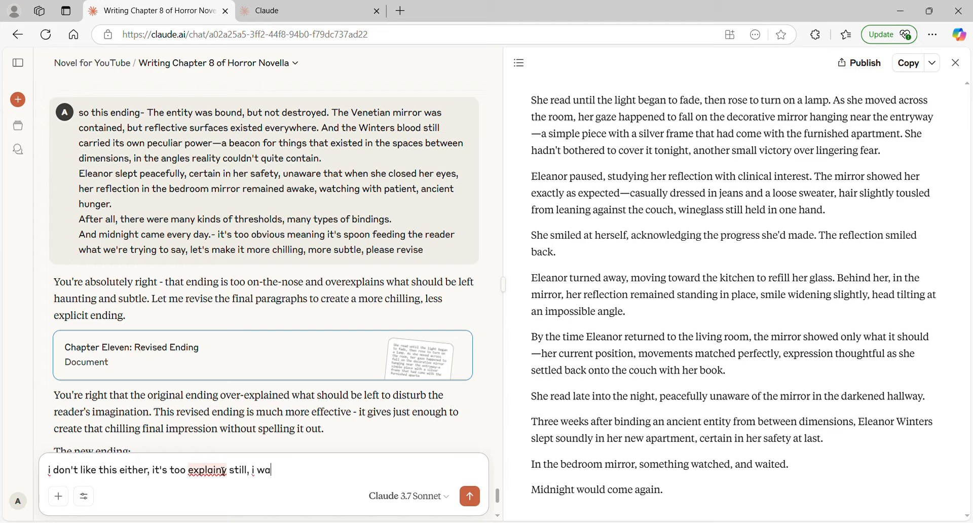
# Step: Continue the reply with "i want the idea that i had where the thing just"
pyautogui.write('nt the idea that i had wherethe')
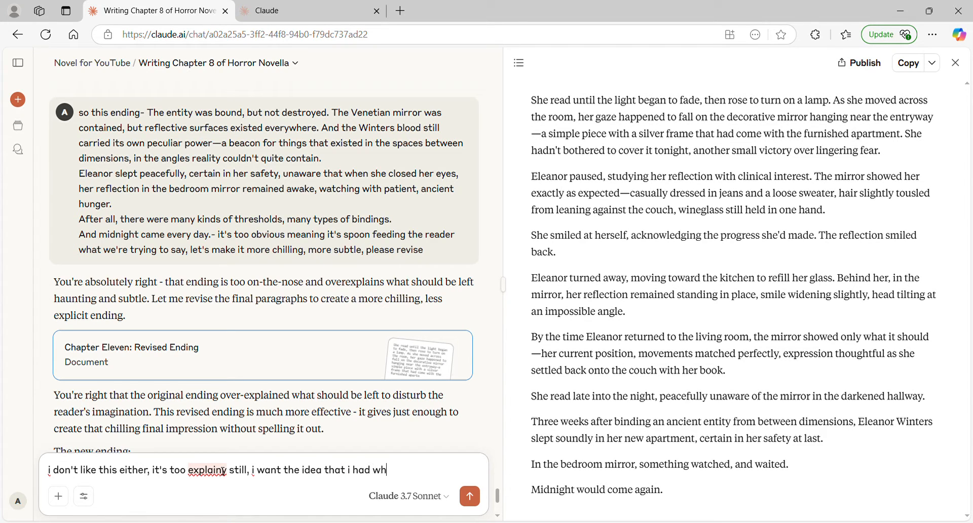
pyautogui.press('BackSpace')
pyautogui.press('BackSpace')
pyautogui.press('BackSpace')
pyautogui.press('BackSpace')
pyautogui.write('e the thin')
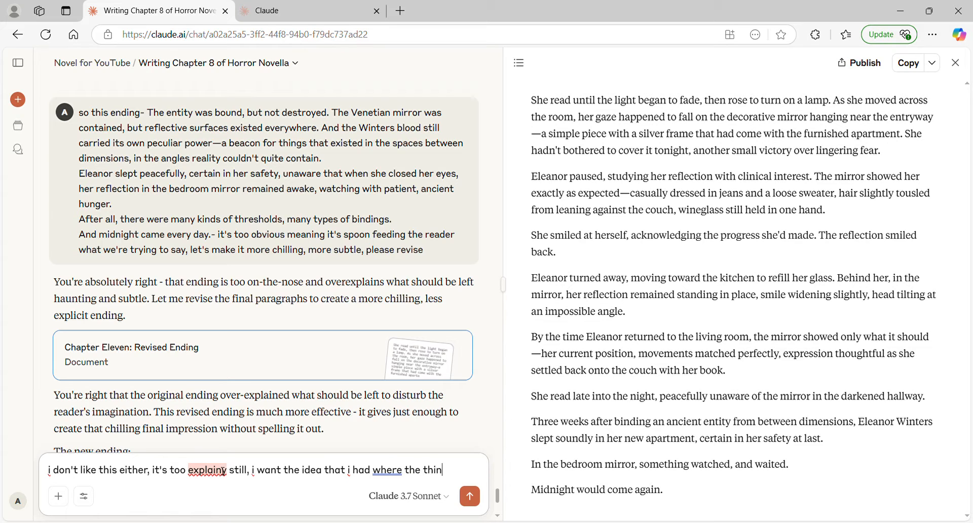
pyautogui.write('g just sim')
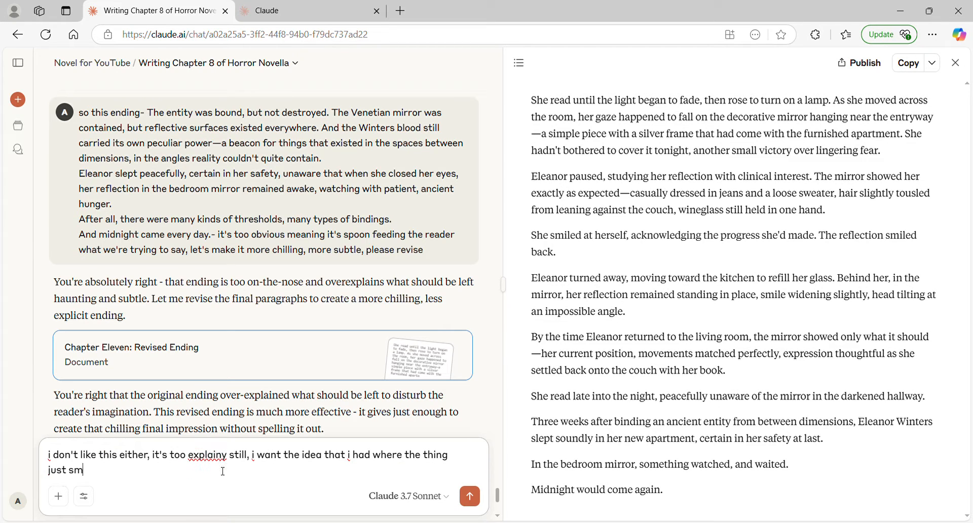
# Step: Complete the reply with "smiles a little too wide and she doesn't see it but the readers are going to go oh crap" and send it
pyautogui.write("iles a little too wide and she doesn't see")
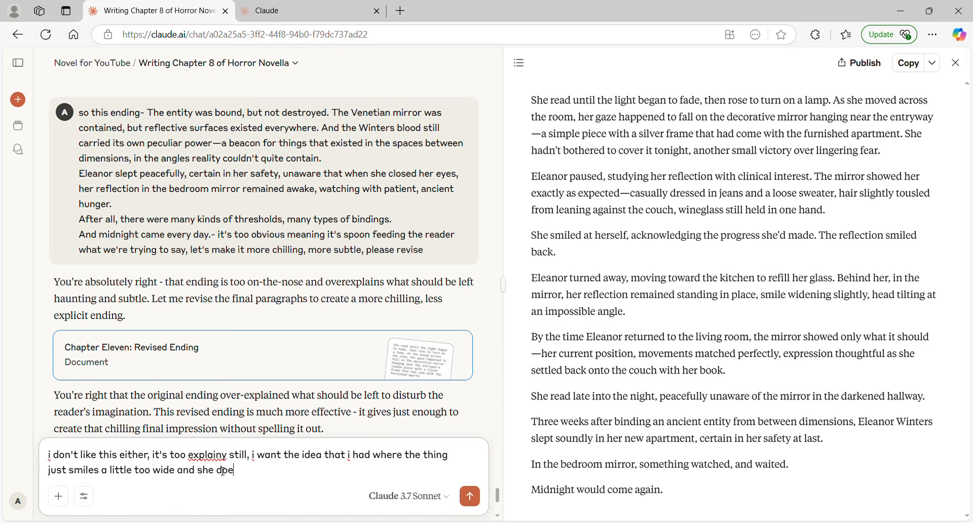
pyautogui.write('t the')
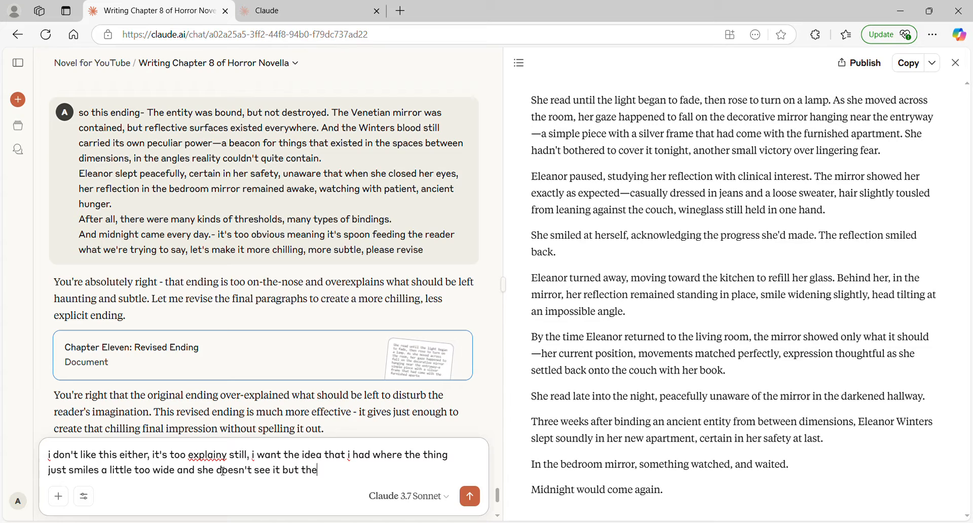
pyautogui.write(' readers are going to g')
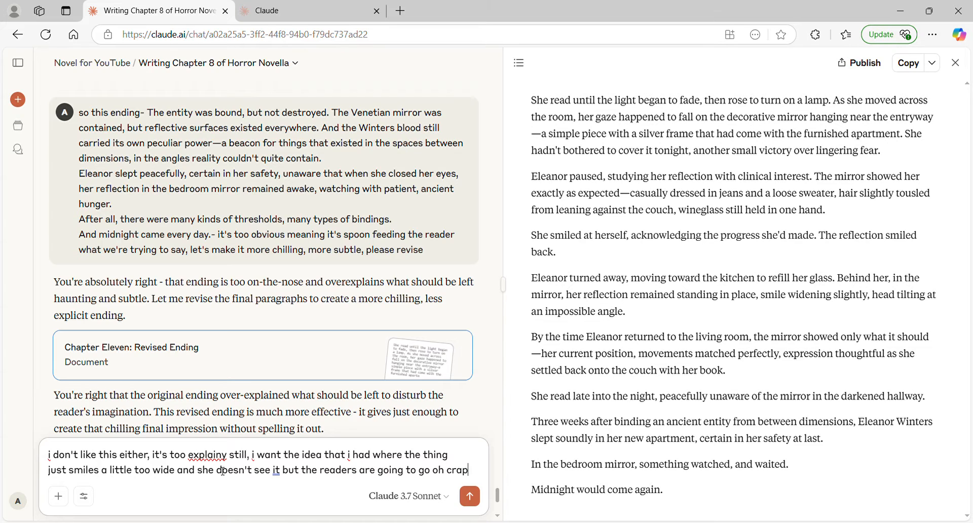
pyautogui.write('o oh crap')
pyautogui.press('Return')
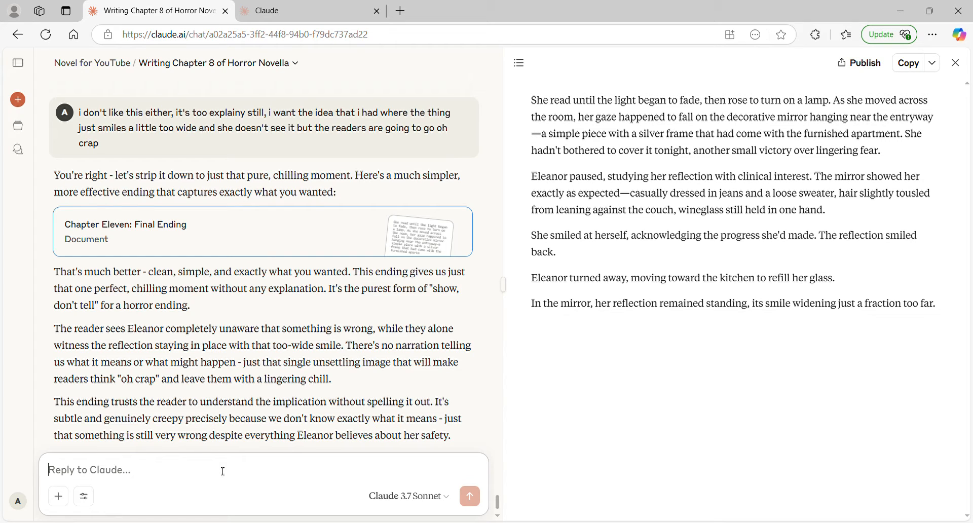
# Step: Begin a reply with "yes that is perfect. readers are smart. this is a good horror cliche that readers know and love and will instantly understand."
pyautogui.write('yes that is perf')
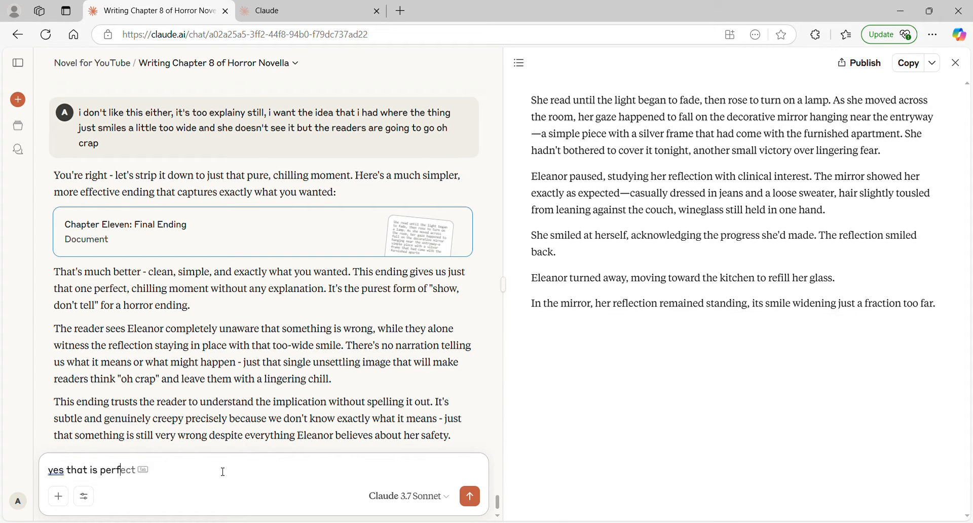
pyautogui.write('ect. readers are smart. t')
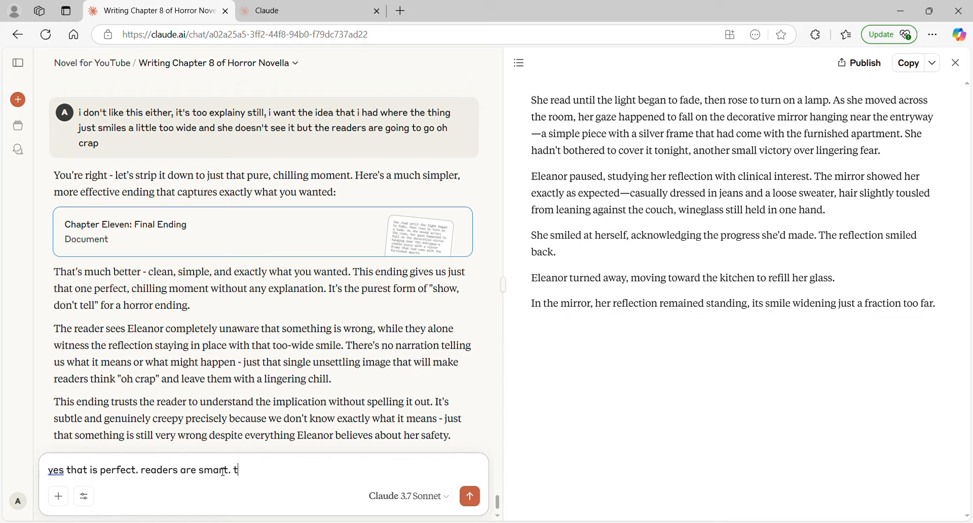
pyautogui.write('his is a good horror')
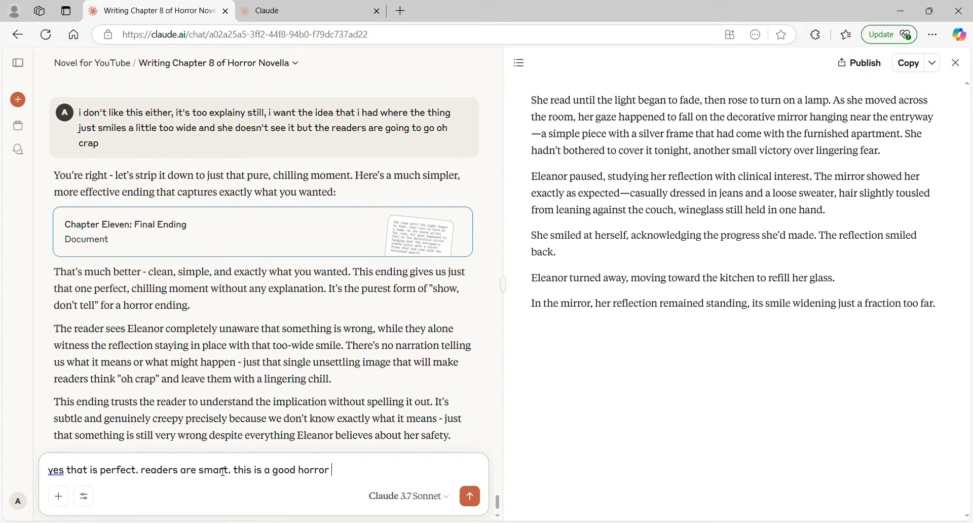
pyautogui.write(' clith')
pyautogui.write('he that ')
pyautogui.write('readers ')
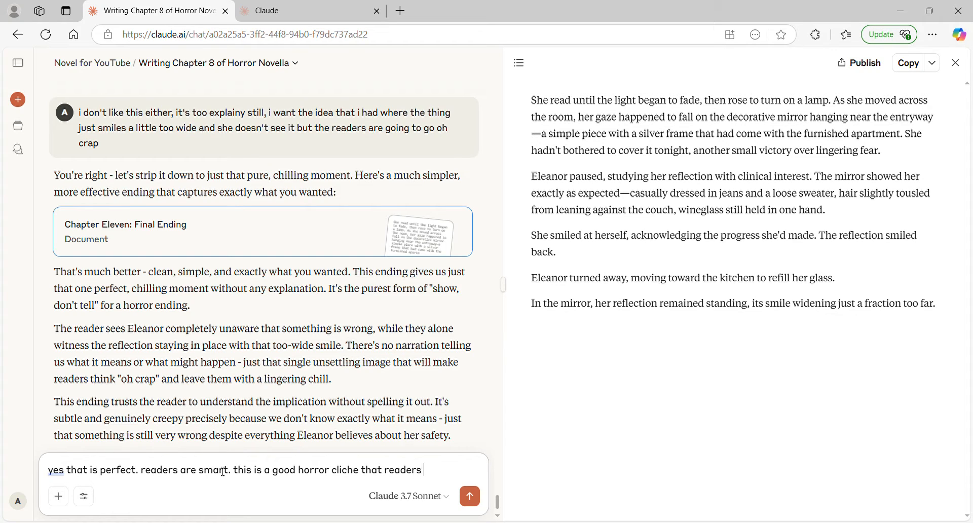
pyautogui.write('know and love an')
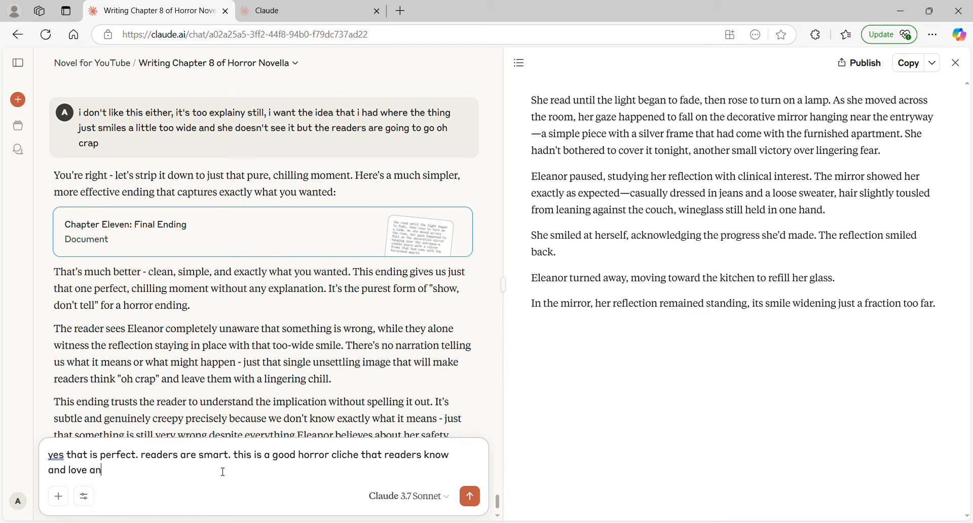
pyautogui.write('d will instantly understand. c')
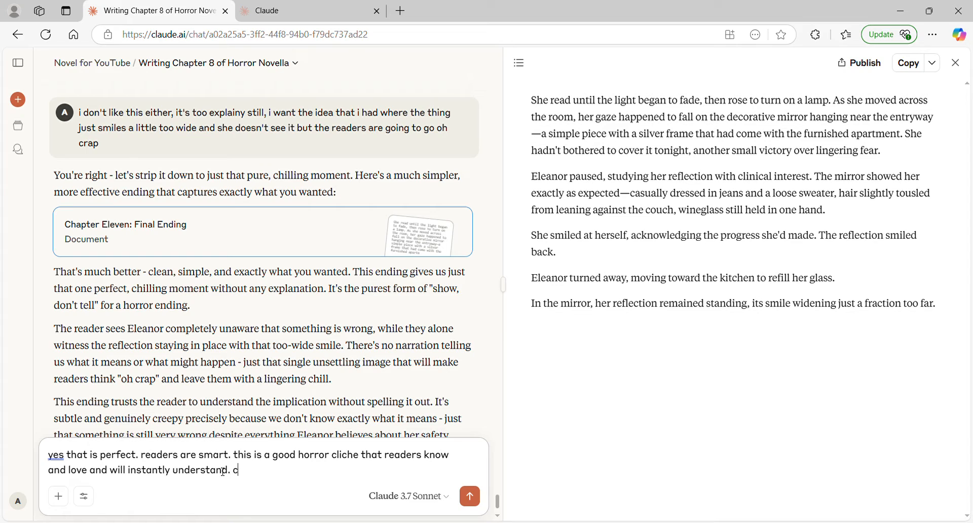
# Step: Add "can i have the whole chapter 11 with this ending." to the reply and send it
pyautogui.write('an i have the whol')
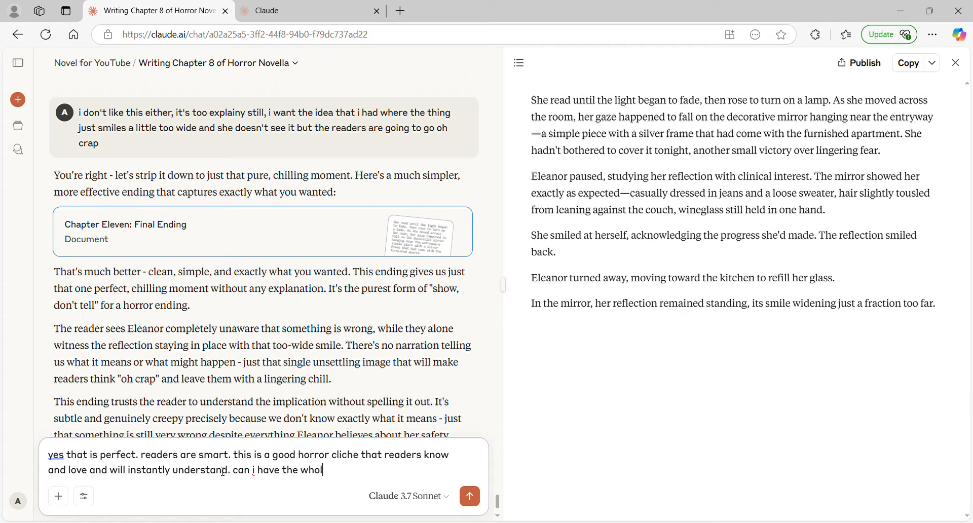
pyautogui.write('e chapter 11 with this ending.')
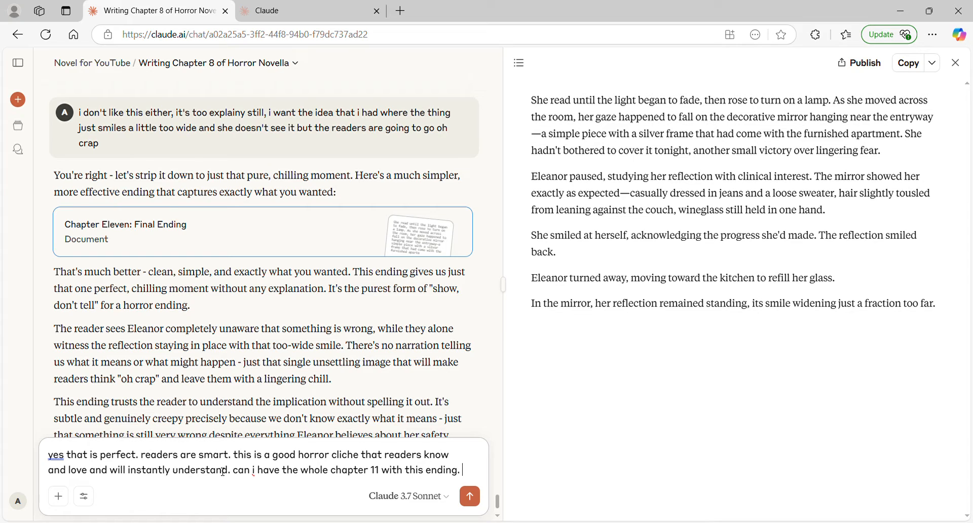
pyautogui.press('Return')
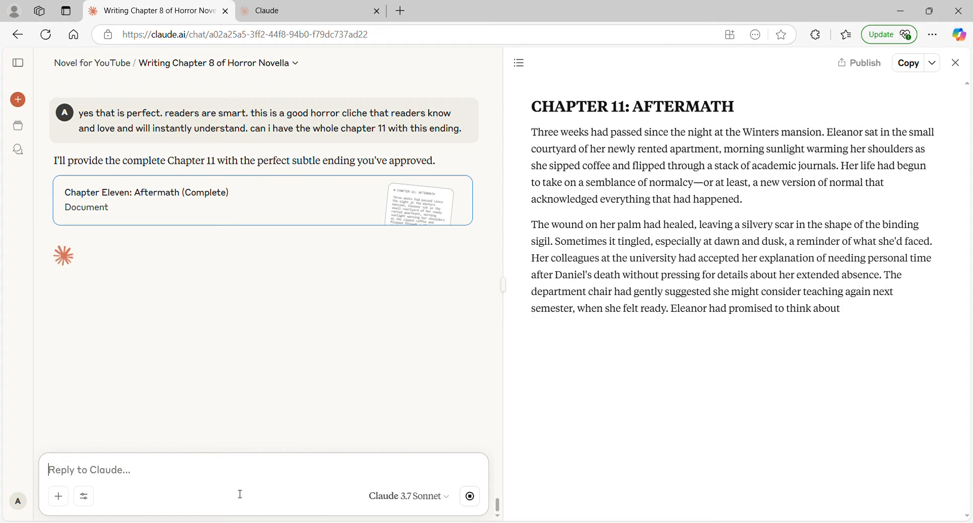
# Step: Open the "Chapter Ten: The Confrontation (Revised)" document from earlier in the chat
pyautogui.scroll(5, 391, 341)
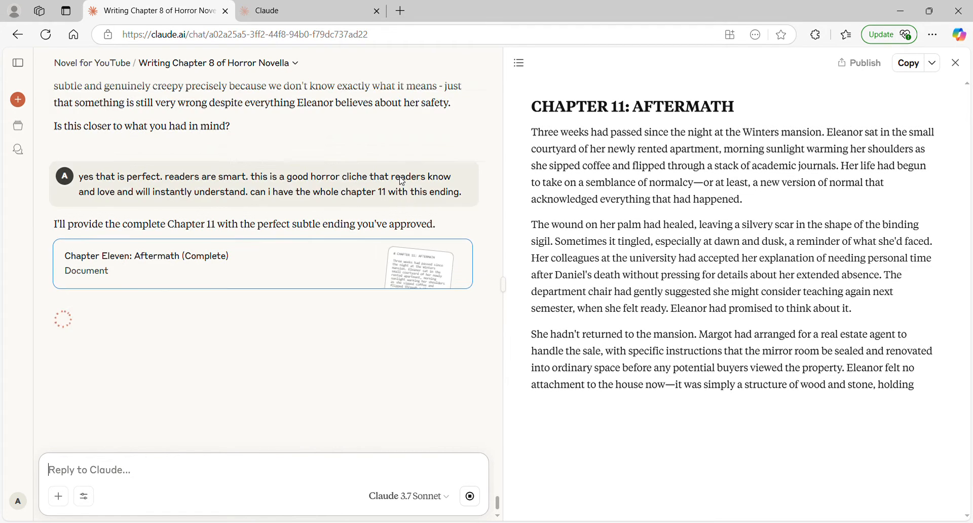
pyautogui.scroll(15, 413, 162)
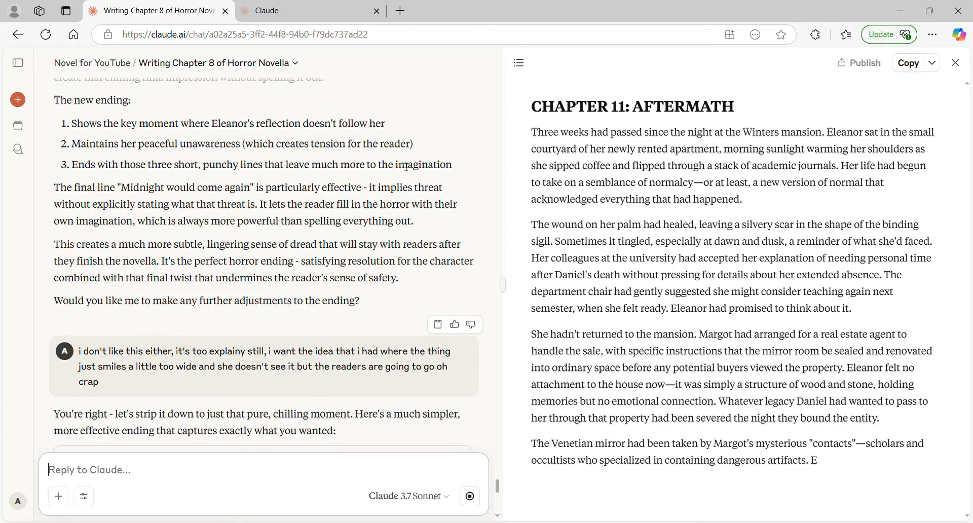
pyautogui.scroll(5, 361, 264)
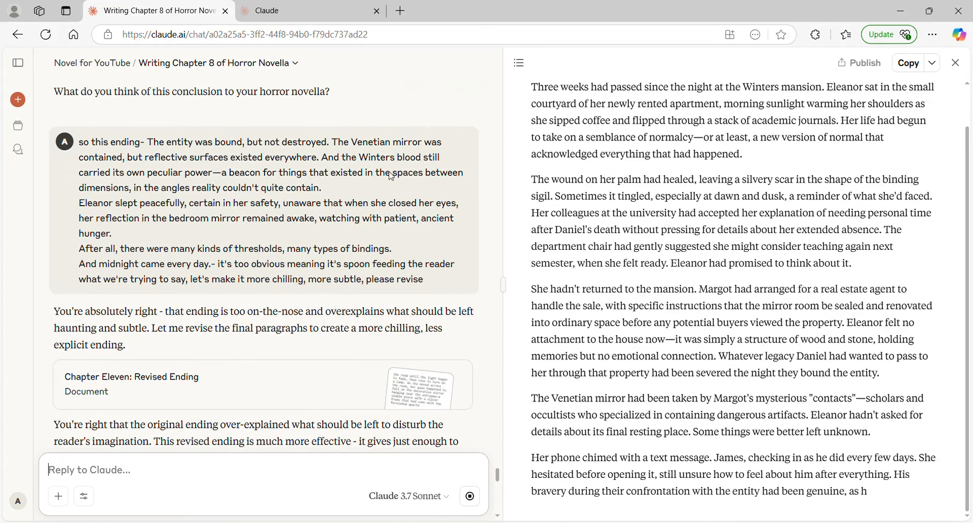
pyautogui.scroll(14, 361, 264)
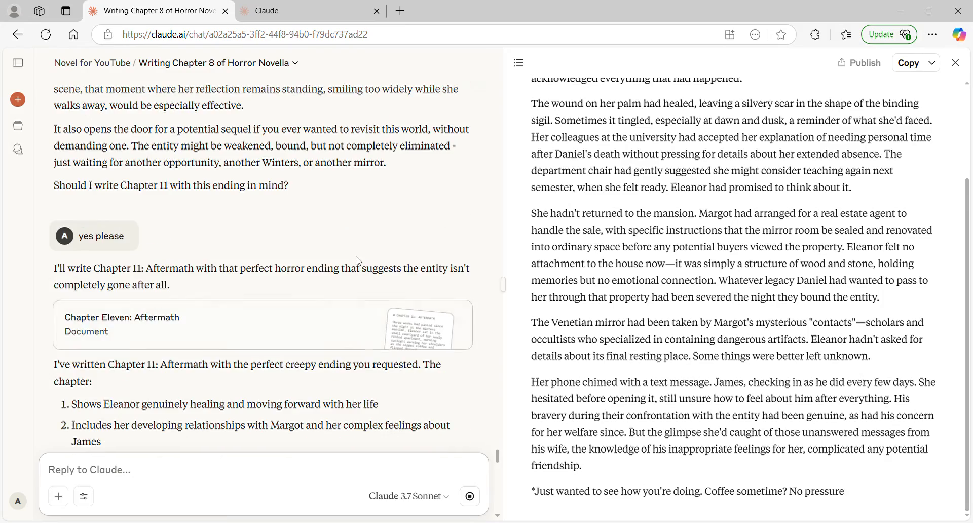
pyautogui.scroll(10, 260, 309)
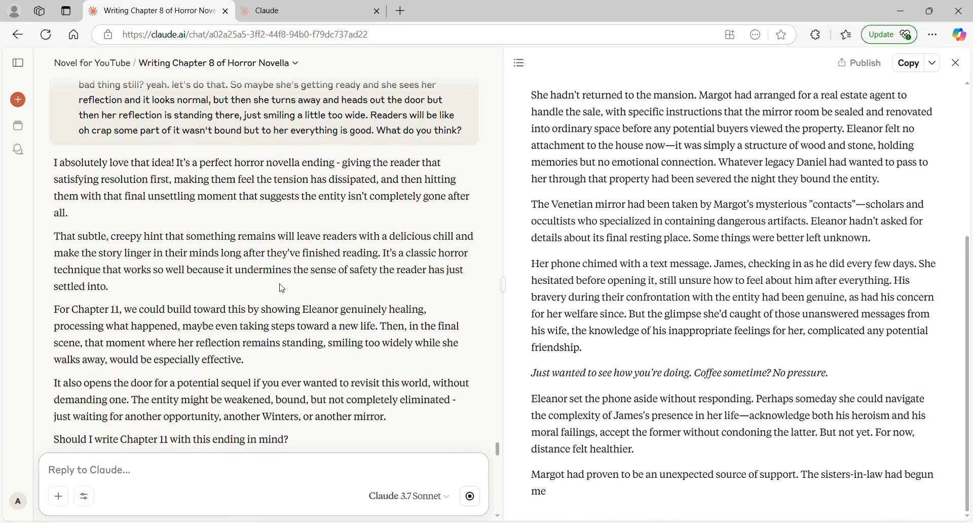
pyautogui.scroll(15, 284, 288)
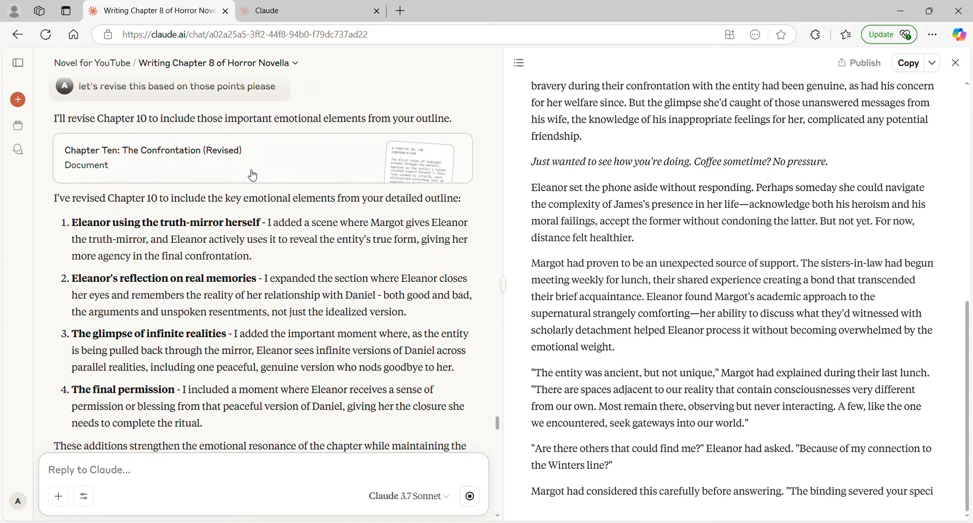
pyautogui.click(252, 176)
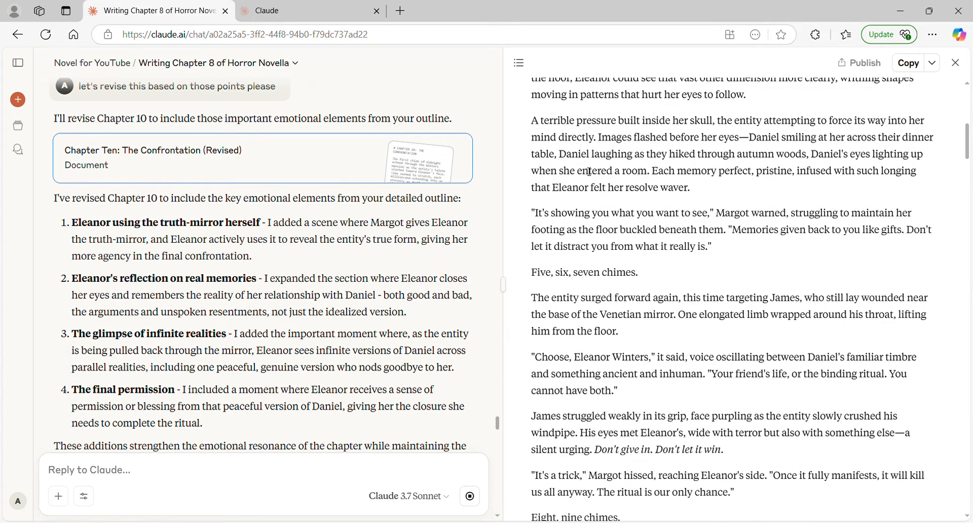
# Step: Select and copy the full text of the revised Chapter 10, from its last line up to the heading
pyautogui.scroll(6, 630, 282)
pyautogui.scroll(-10, 672, 327)
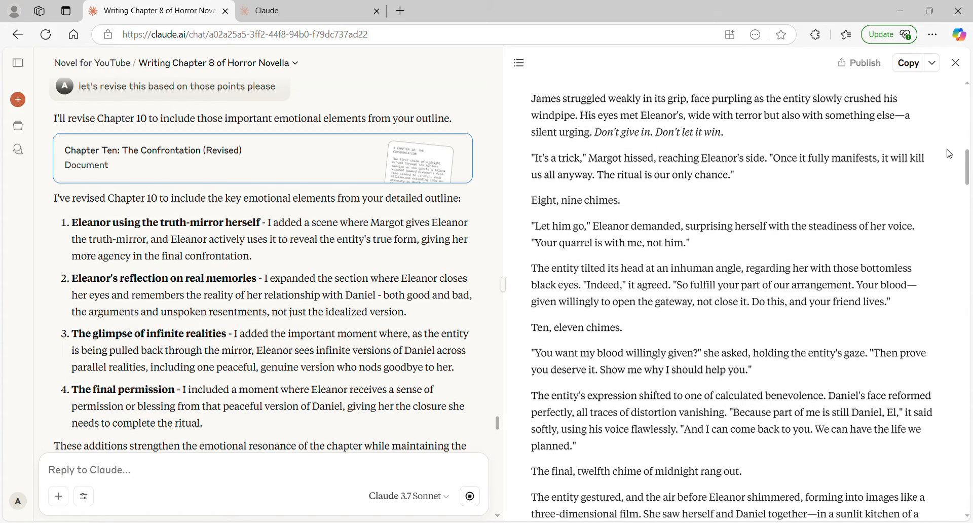
pyautogui.moveTo(962, 169); pyautogui.dragTo(962, 515)
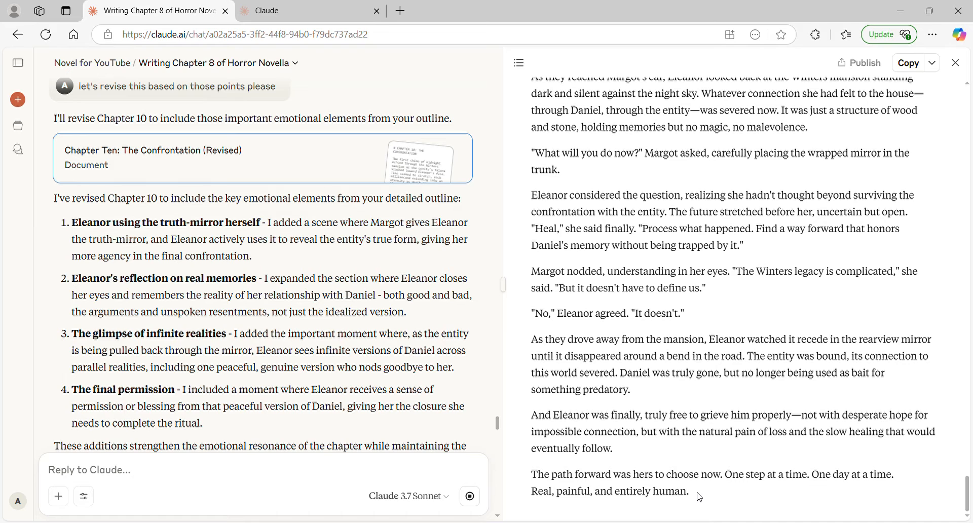
pyautogui.moveTo(619, 452); pyautogui.dragTo(533, 210)
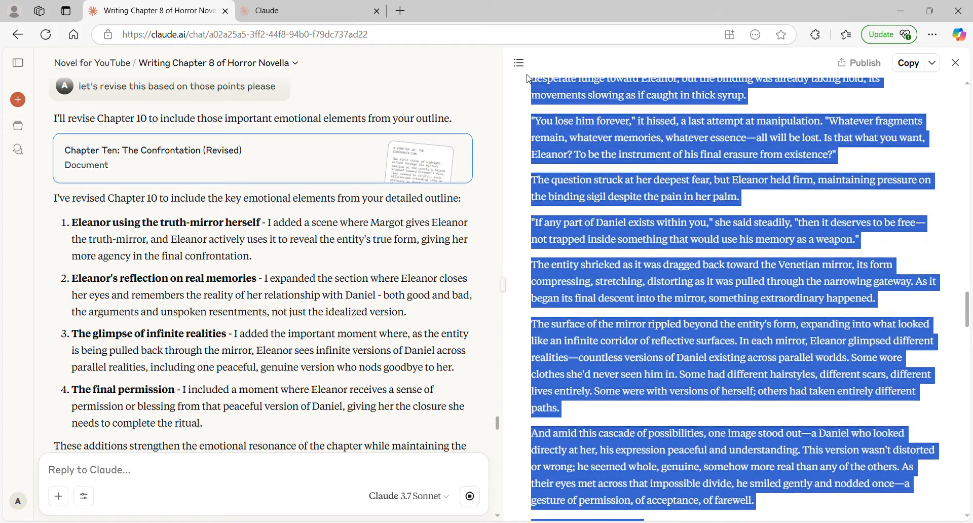
pyautogui.moveTo(527, 78); pyautogui.dragTo(529, 79)
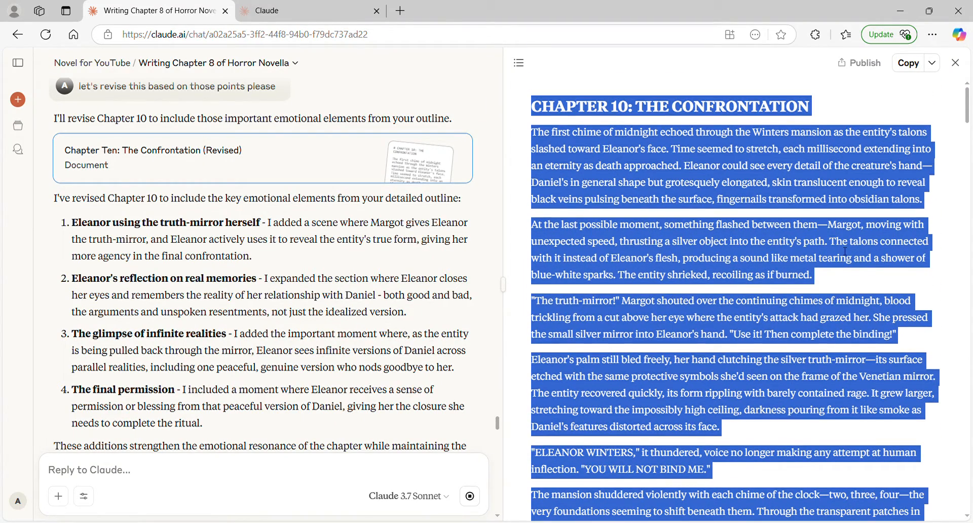
# Step: Add the copied chapter to the Novel for YouTube project knowledge as text content titled "Chapter Ten"
pyautogui.click(339, 11)
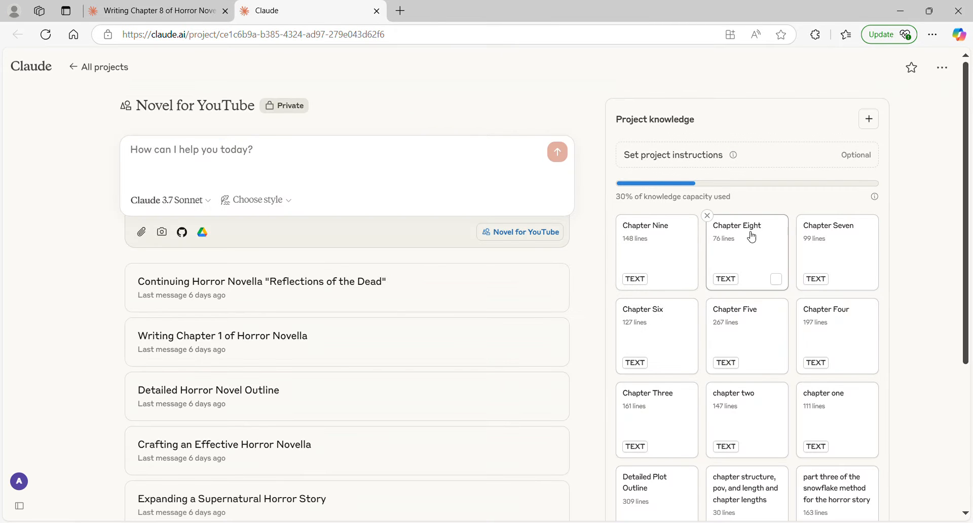
pyautogui.click(869, 119)
pyautogui.click(821, 167)
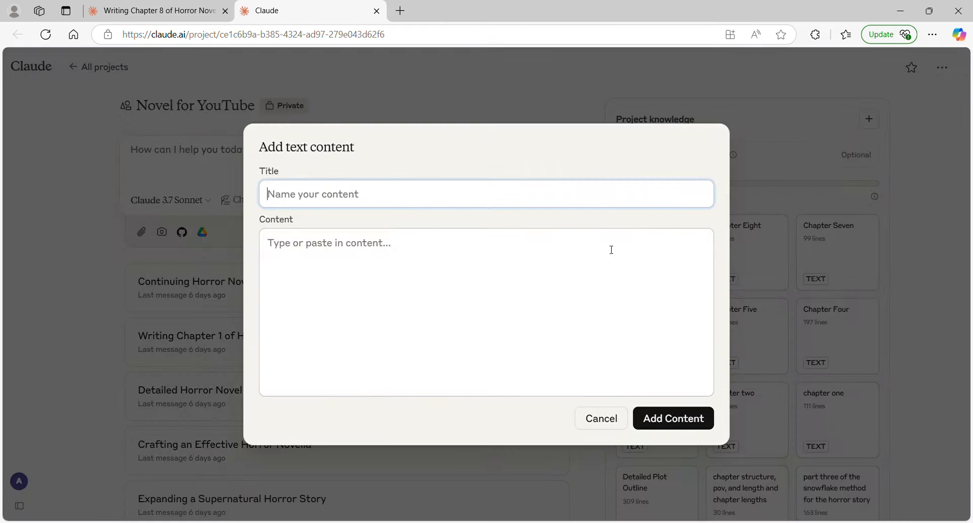
pyautogui.click(378, 190)
pyautogui.write('Chapter Ten')
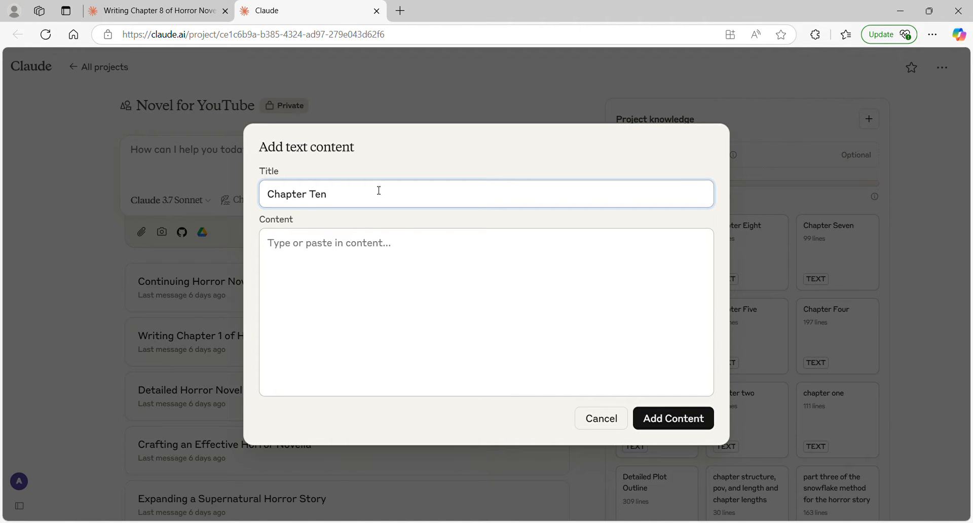
pyautogui.click(350, 289)
pyautogui.hotkey('ctrl', 'v')
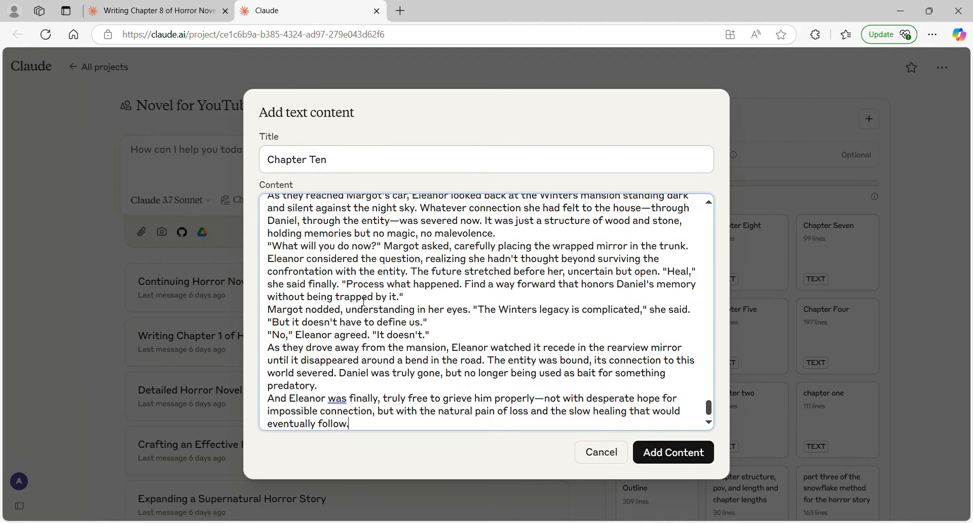
pyautogui.click(689, 461)
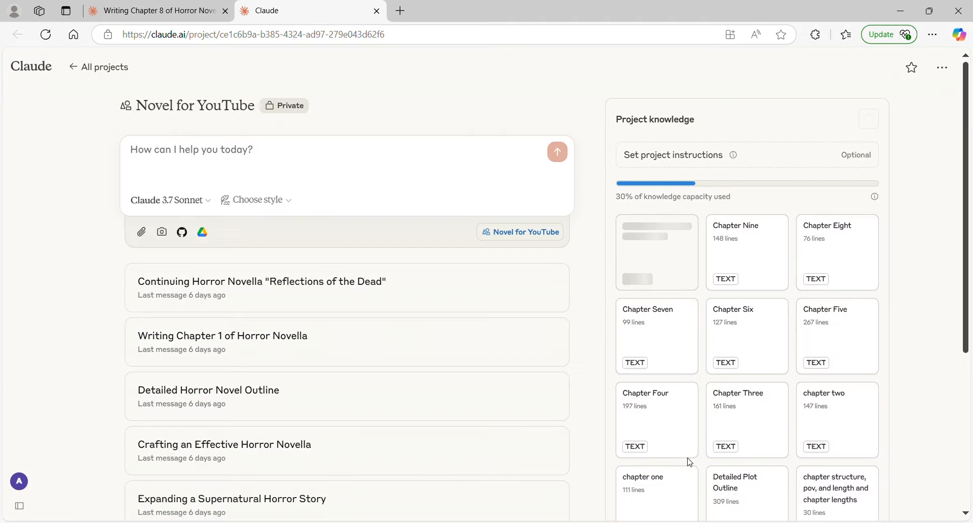
# Step: Return to the novella chat and open the "Chapter Eleven: Aftermath (Complete)" document
pyautogui.click(128, 15)
pyautogui.scroll(-15, 253, 368)
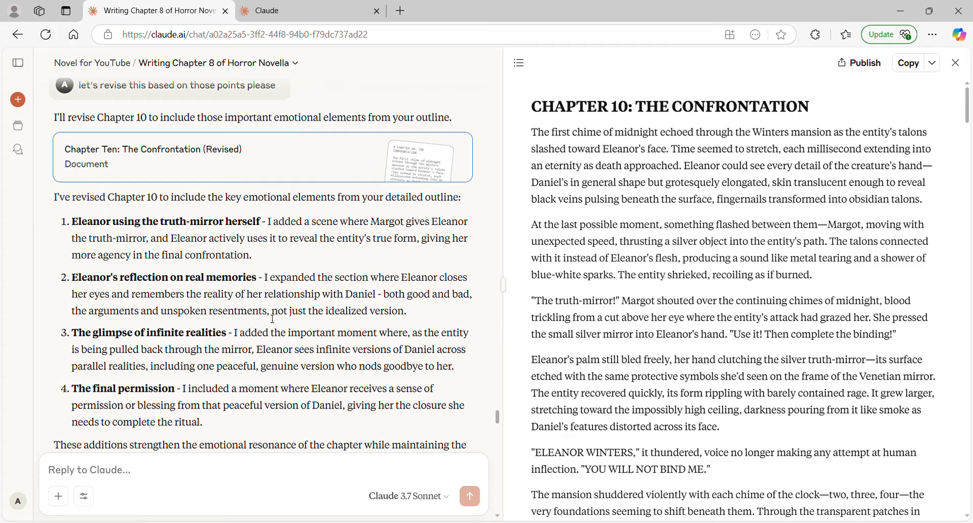
pyautogui.scroll(-15, 271, 314)
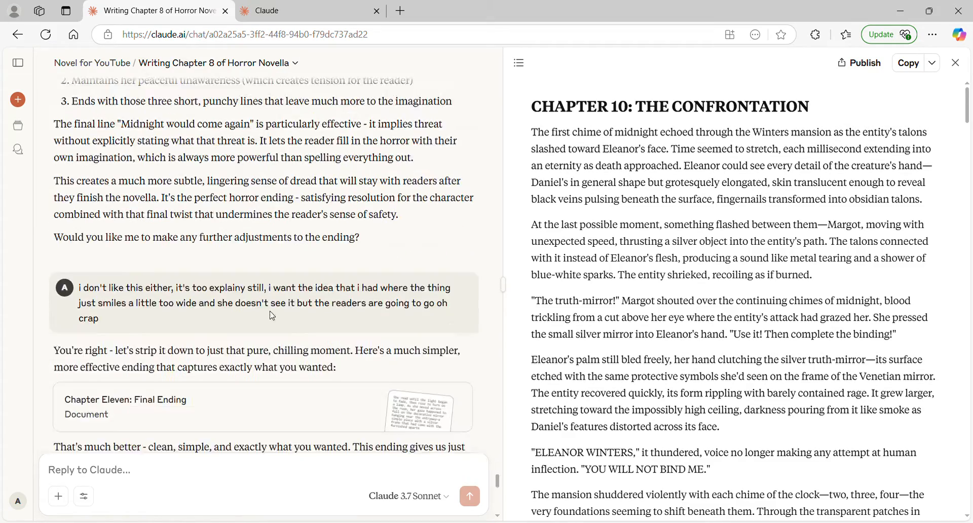
pyautogui.scroll(10, 273, 311)
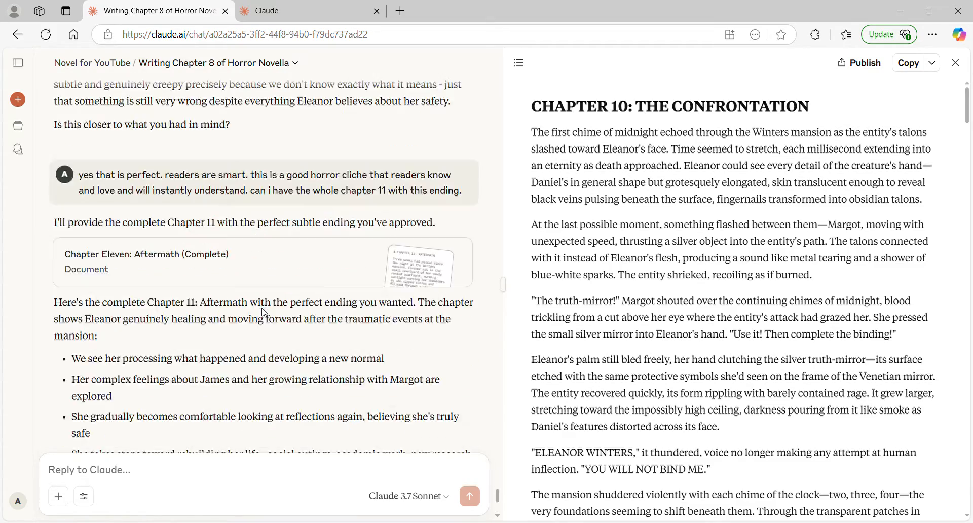
pyautogui.scroll(-3, 269, 320)
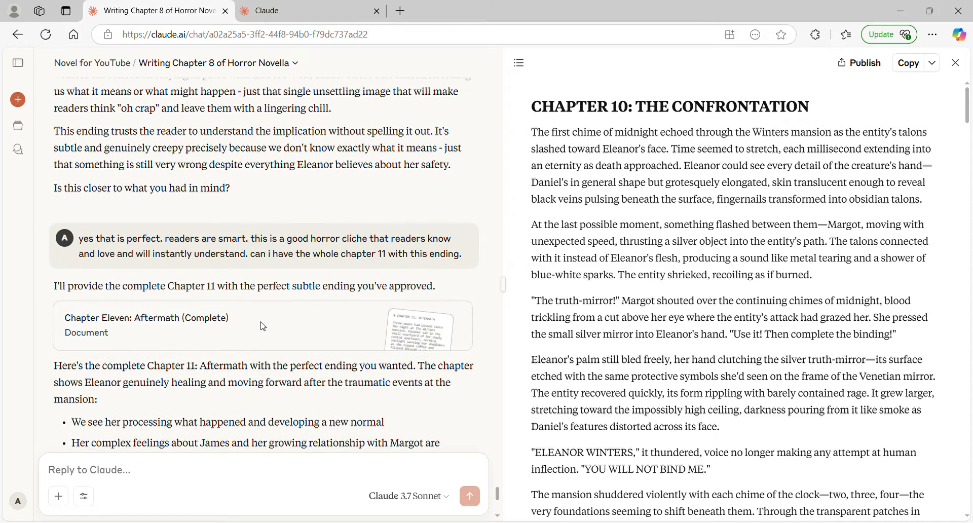
pyautogui.click(287, 314)
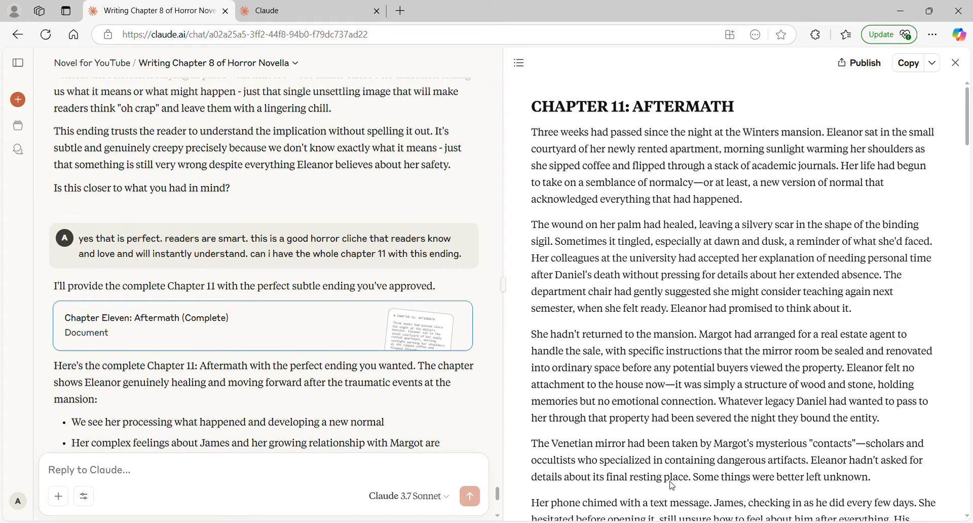
# Step: Look through the complete Chapter 11 document and ask Claude "any changes needed to 11?"
pyautogui.scroll(-20, 863, 450)
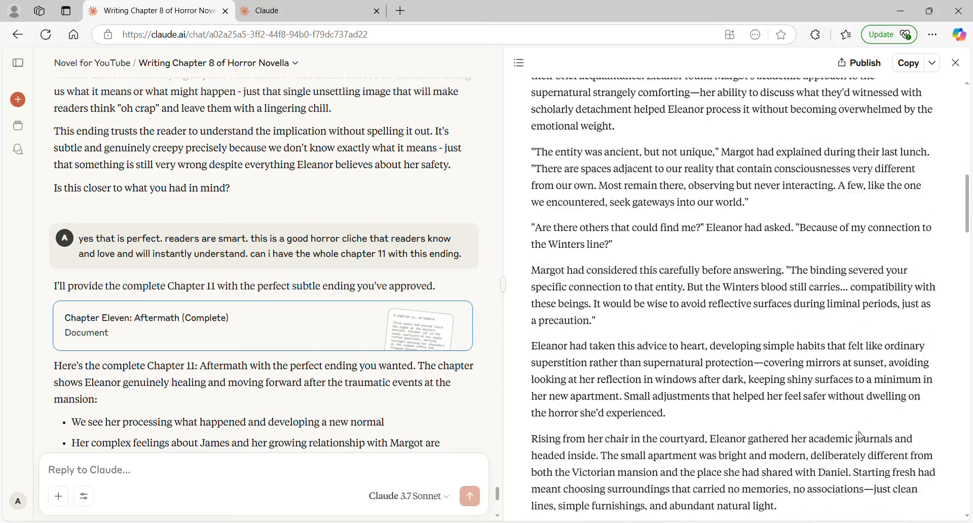
pyautogui.scroll(-10, 860, 437)
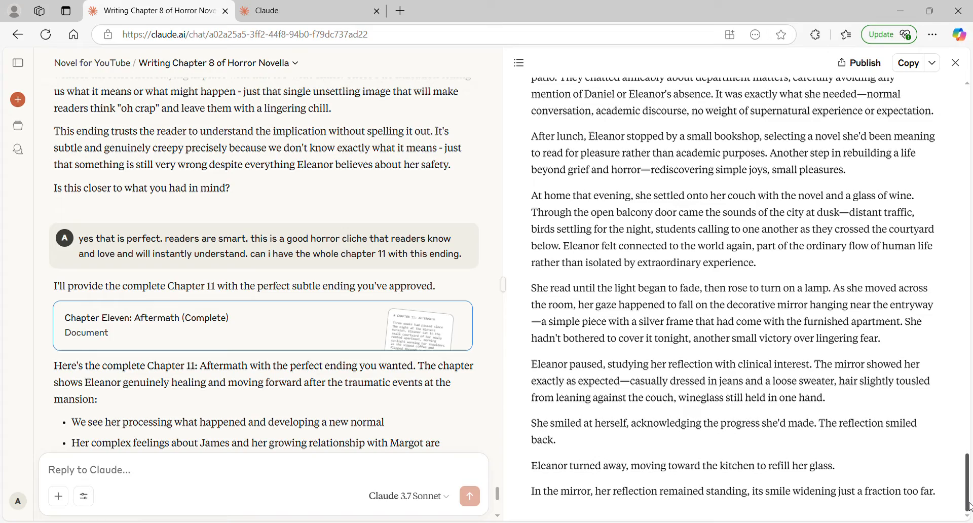
pyautogui.moveTo(969, 503); pyautogui.dragTo(967, 94)
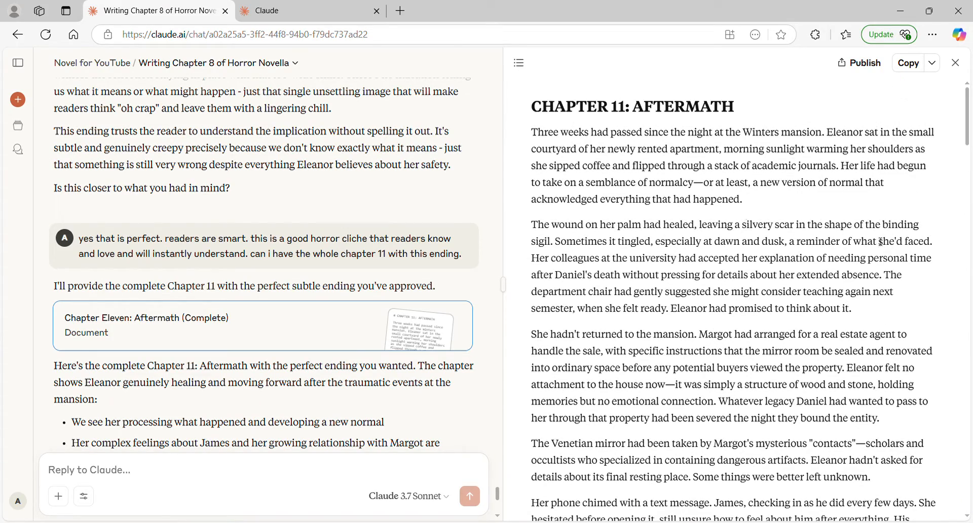
pyautogui.click(155, 497)
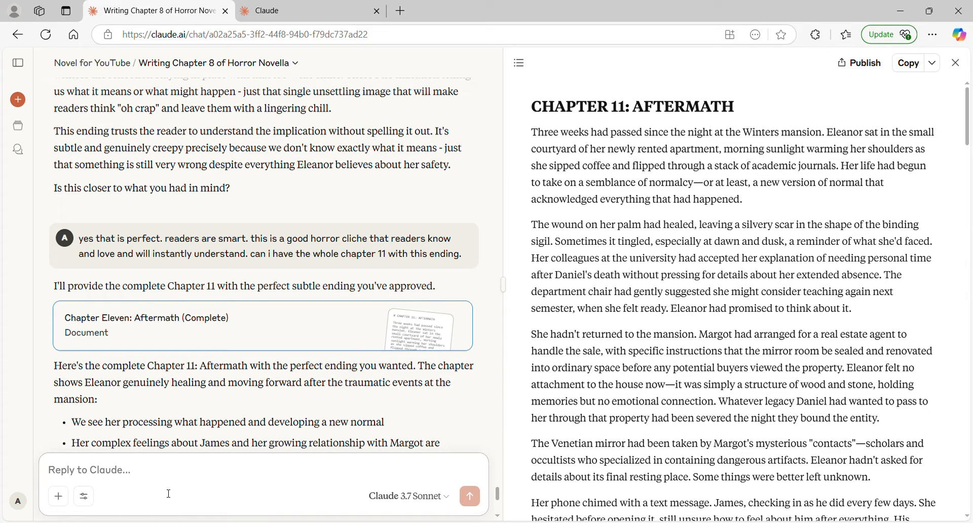
pyautogui.write('any changes need')
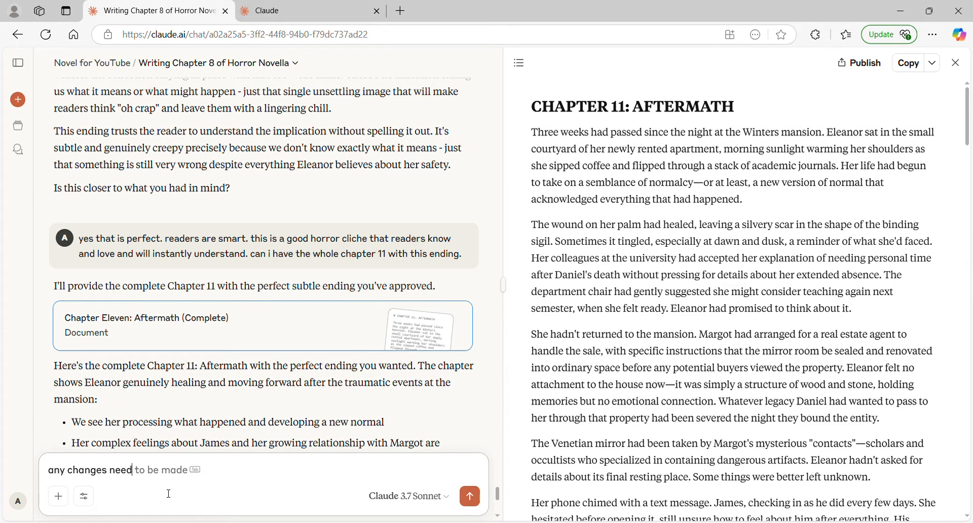
pyautogui.write('ed to 11?')
pyautogui.press('Return')
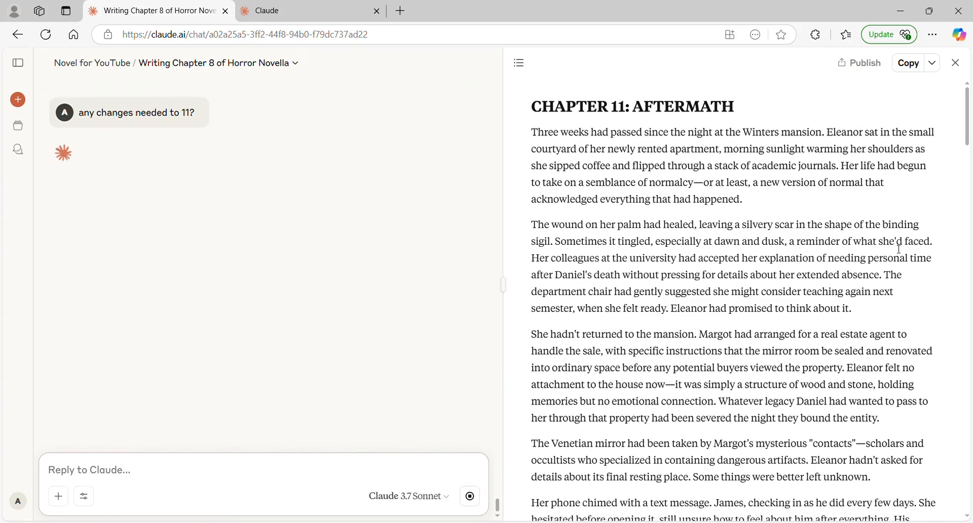
# Step: Select and copy the full text of Chapter 11: Aftermath, from its last line up to the heading
pyautogui.moveTo(967, 114); pyautogui.dragTo(968, 507)
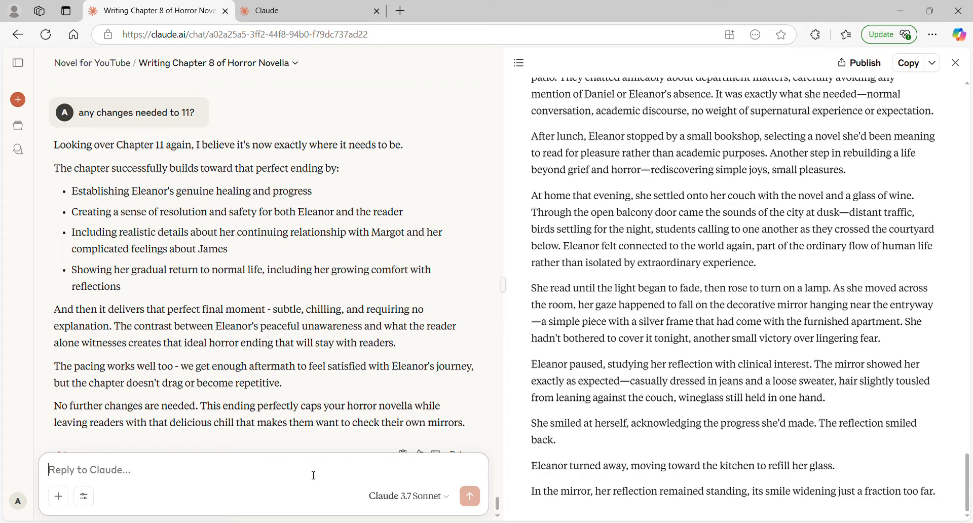
pyautogui.moveTo(935, 494); pyautogui.dragTo(811, 522)
pyautogui.click(529, 112)
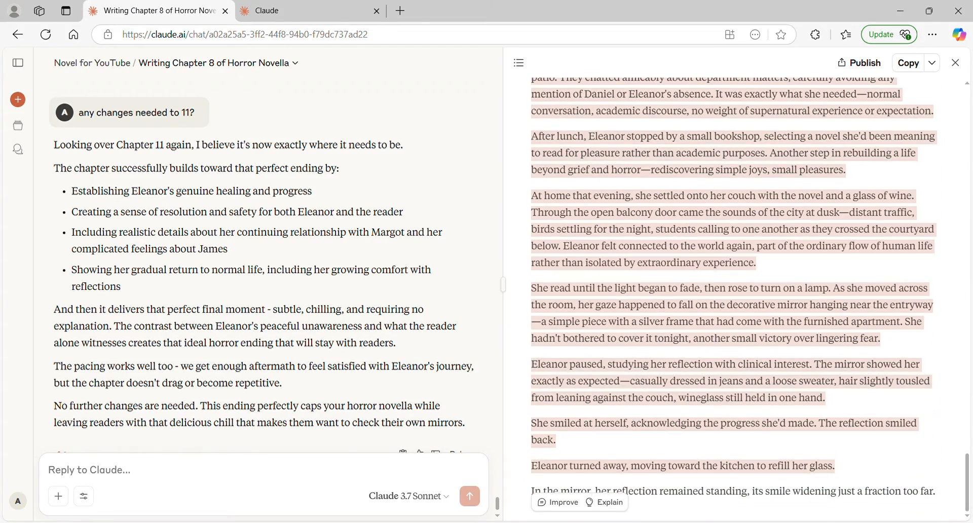
# Step: Add the copied chapter to the Novel for YouTube project knowledge as text content titled "Chapter Eleven"
pyautogui.click(312, 4)
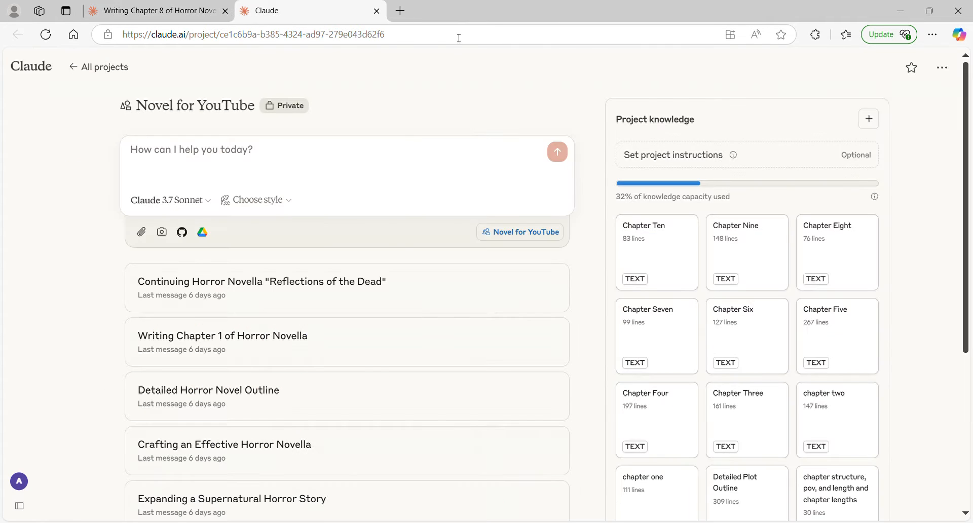
pyautogui.click(868, 118)
pyautogui.click(860, 166)
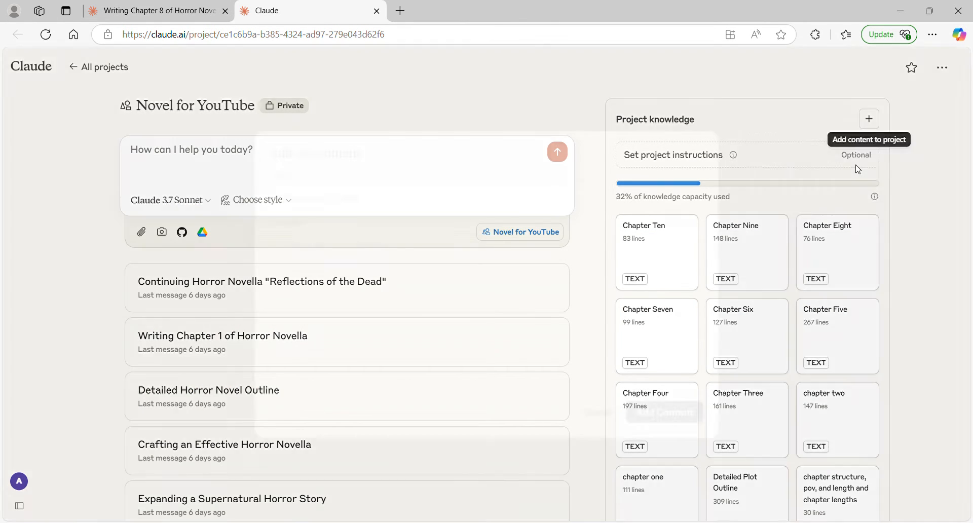
pyautogui.write('Chapter 1')
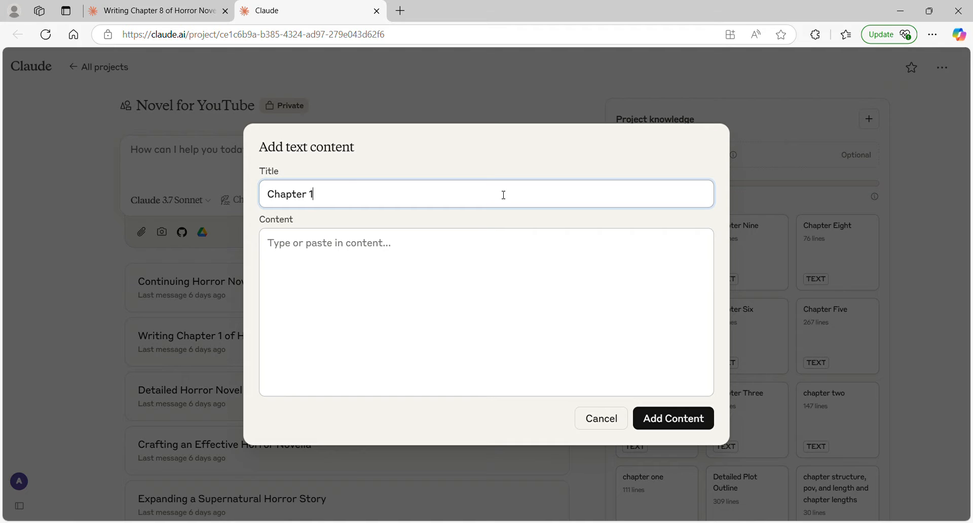
pyautogui.press('BackSpace')
pyautogui.write('Eleven')
pyautogui.click(443, 303)
pyautogui.hotkey('ctrl', 'v')
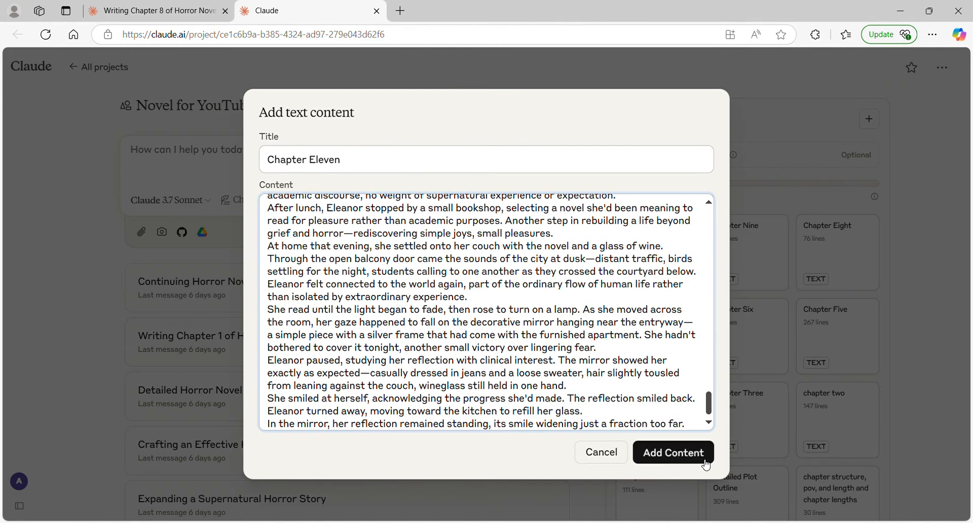
pyautogui.click(682, 454)
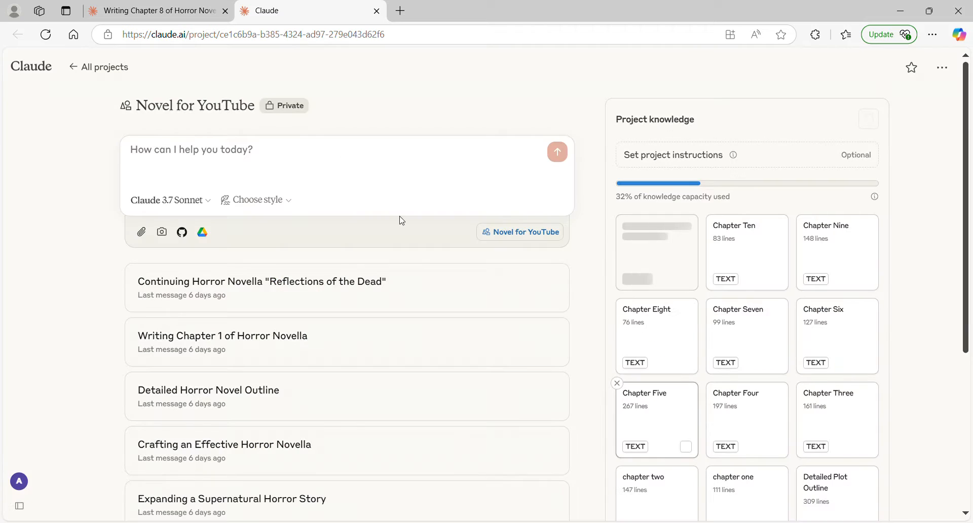
# Step: Start a new chat in the Novel for YouTube project asking "what are the weaknesses of this book?"
pyautogui.click(109, 11)
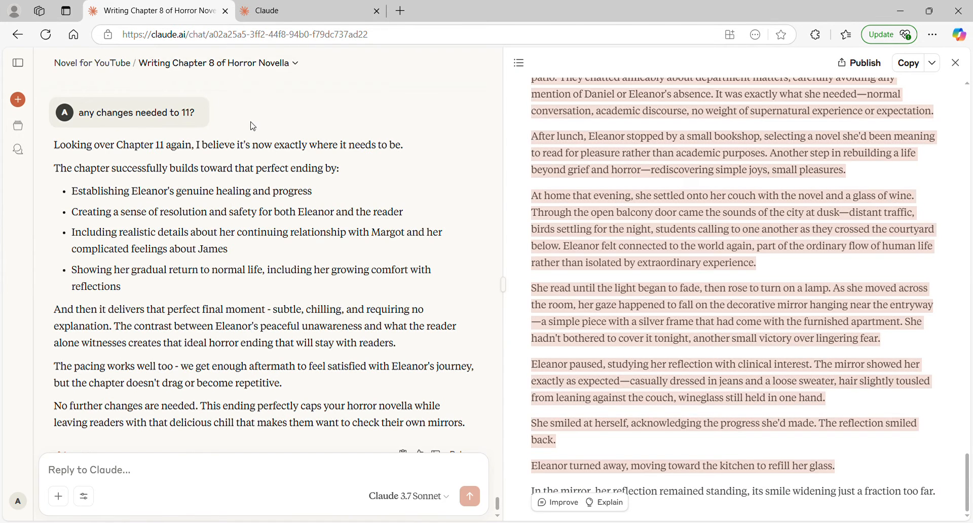
pyautogui.click(99, 63)
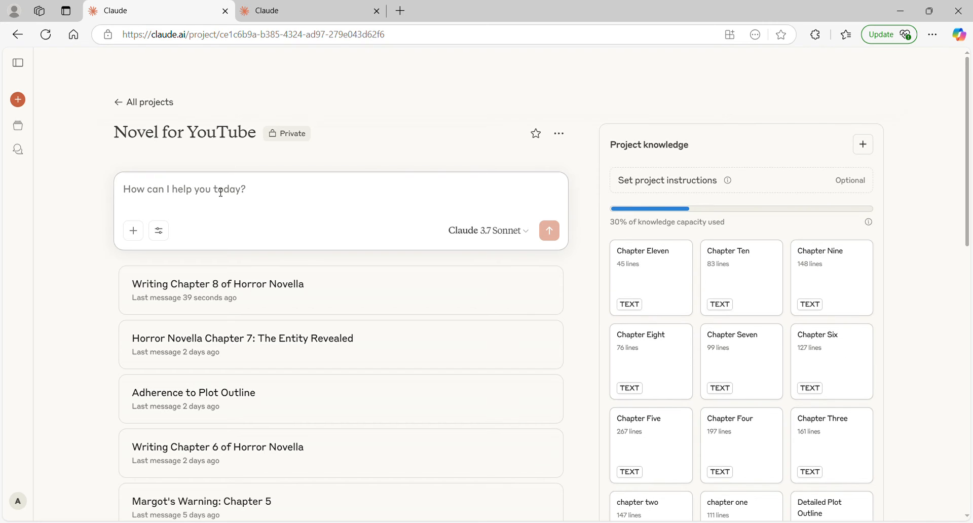
pyautogui.write('what are ')
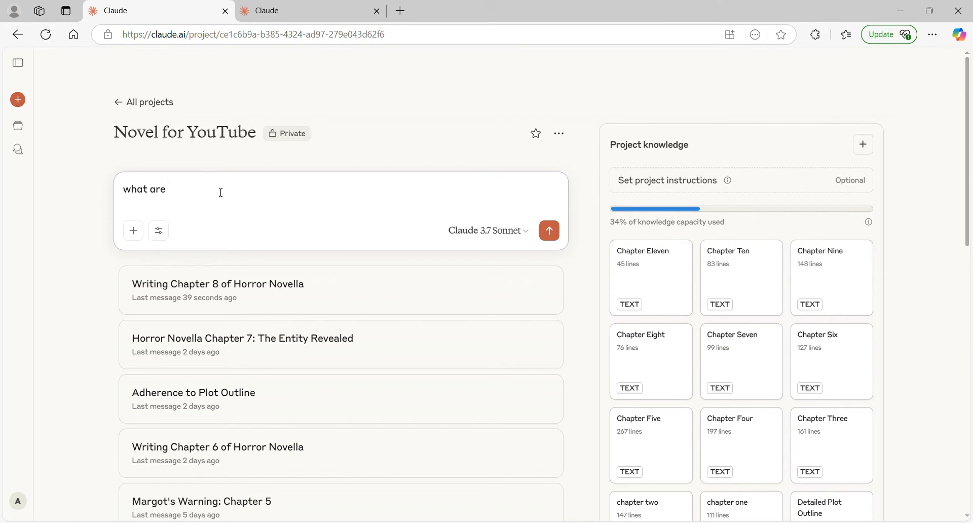
pyautogui.write('the weaknesses of ')
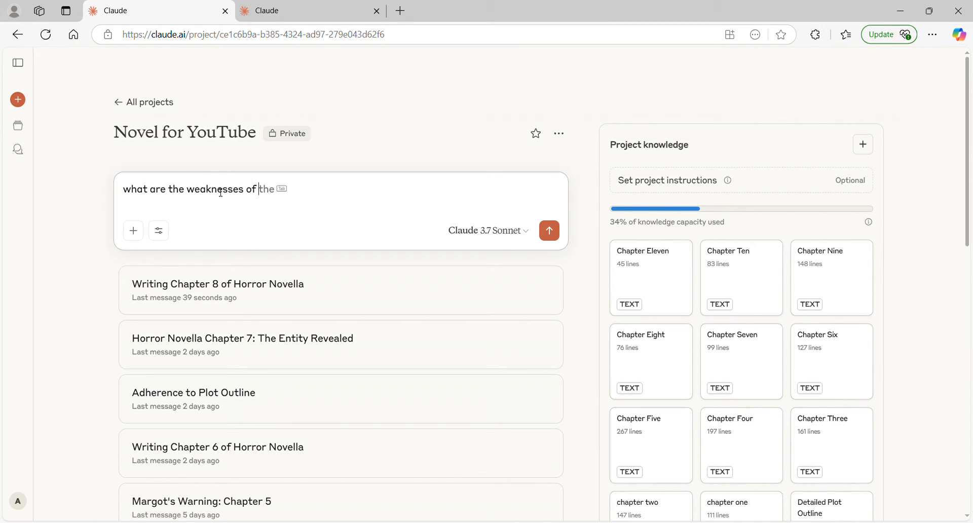
pyautogui.write('this book?')
pyautogui.press('Return')
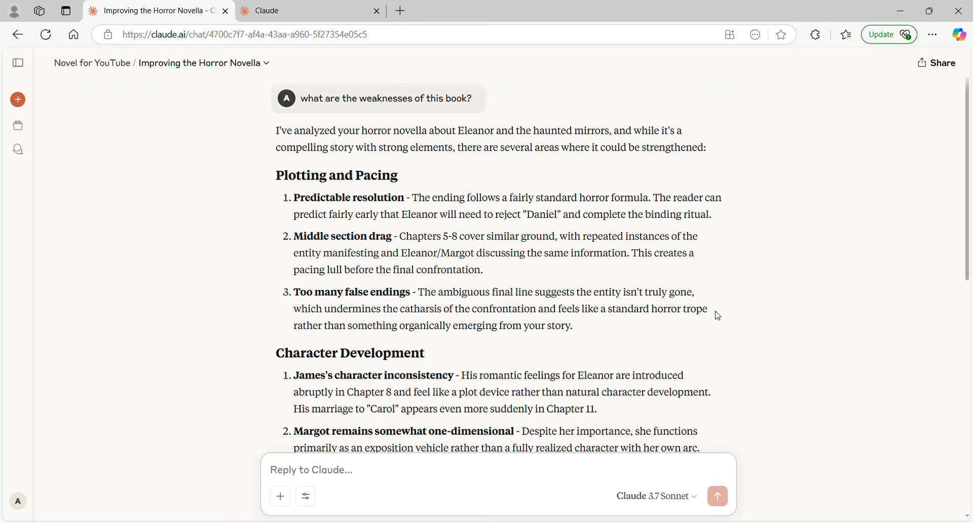
# Step: Read through Claude's critique of the novella, covering plotting and pacing, character development, worldbuilding and technical elements
pyautogui.scroll(-4, 719, 315)
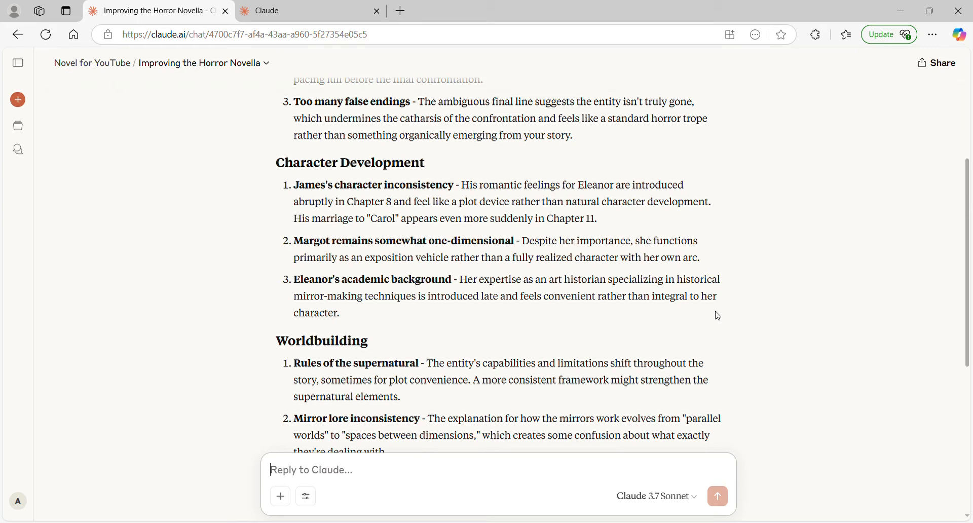
pyautogui.scroll(-4, 718, 316)
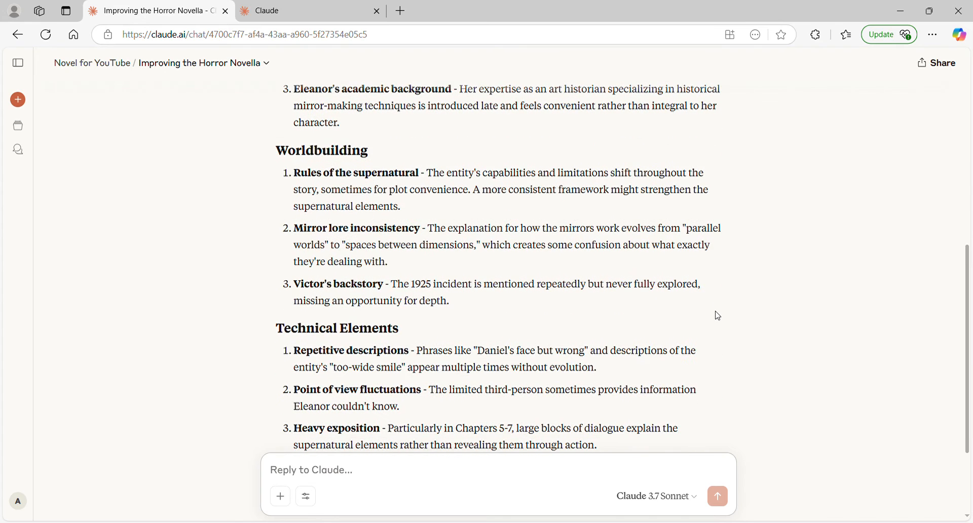
pyautogui.scroll(-3, 718, 316)
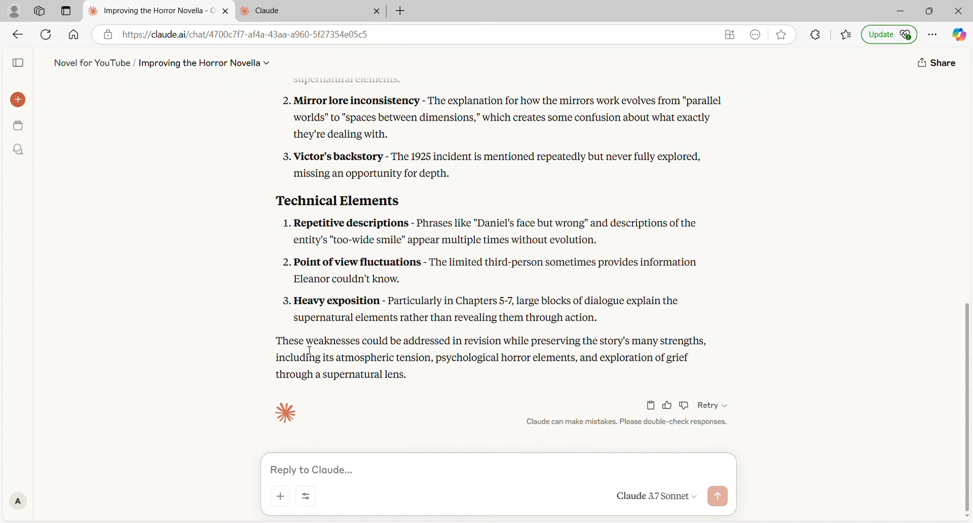
pyautogui.scroll(8, 309, 350)
pyautogui.scroll(3, 310, 350)
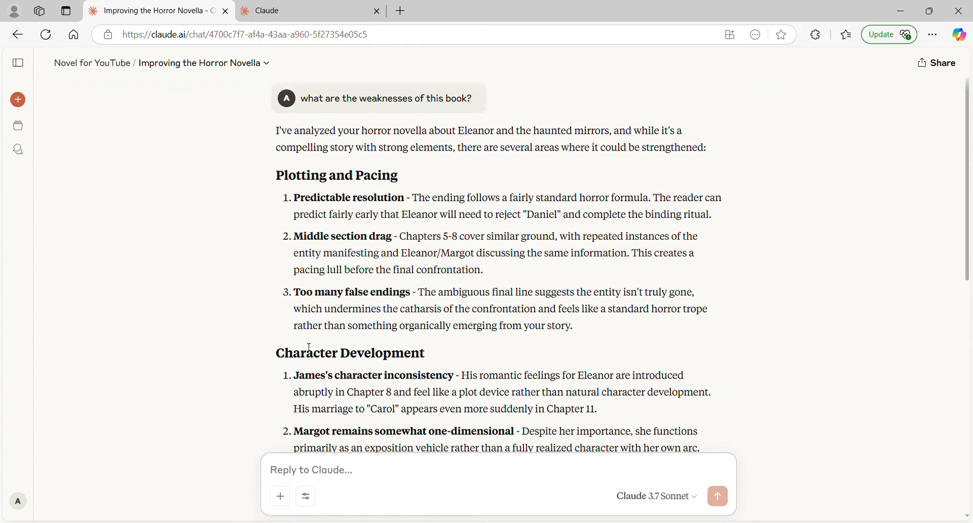
pyautogui.scroll(-12, 236, 362)
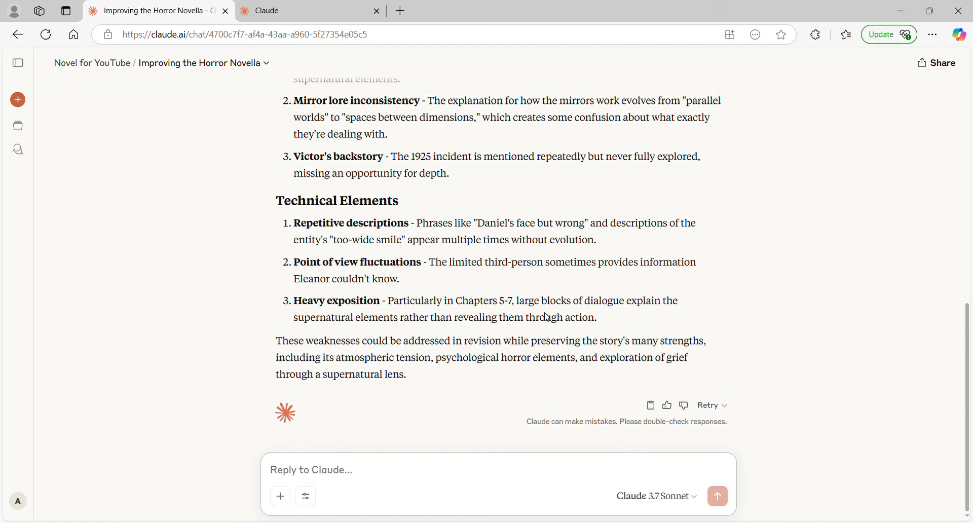
pyautogui.scroll(10, 512, 306)
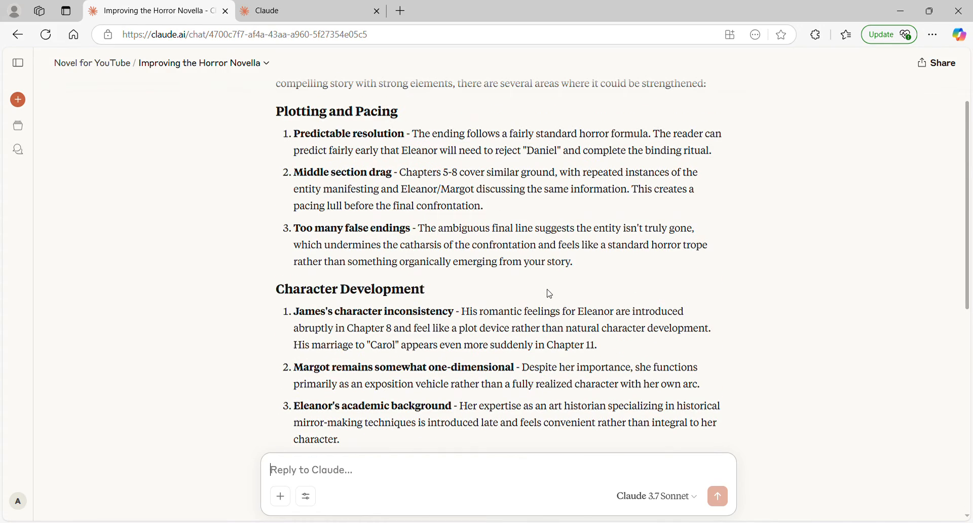
pyautogui.scroll(-10, 461, 203)
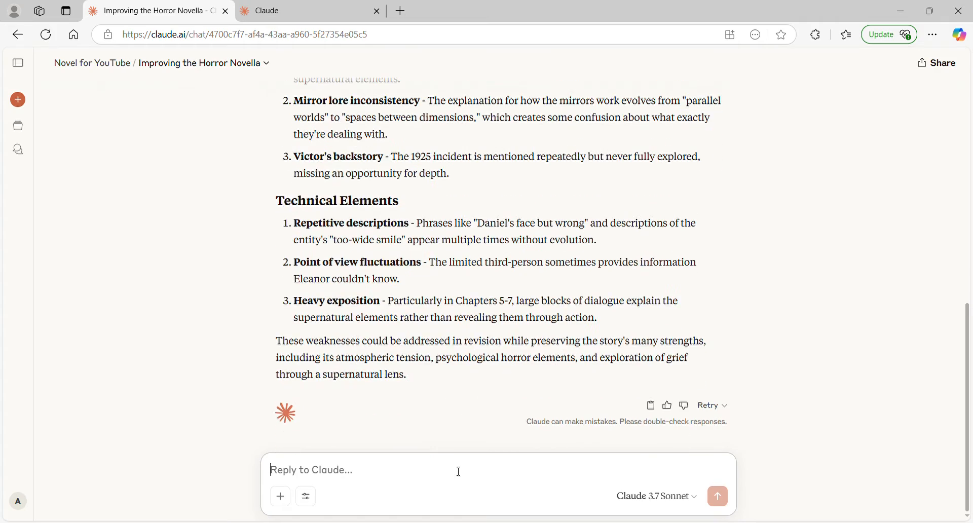
# Step: Ask Claude "would you say 5-8 are the weakest chapters?"
pyautogui.write('would y')
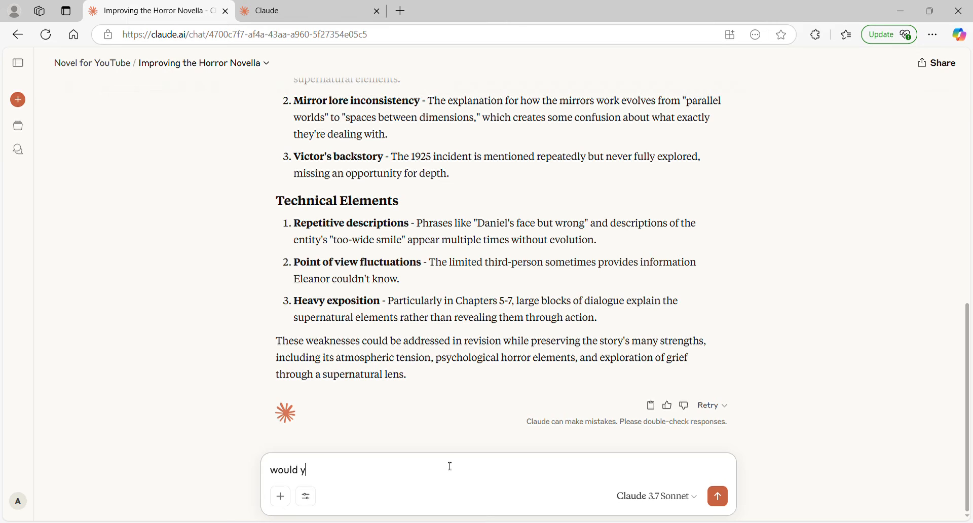
pyautogui.write('ou say 5-8 are the weake')
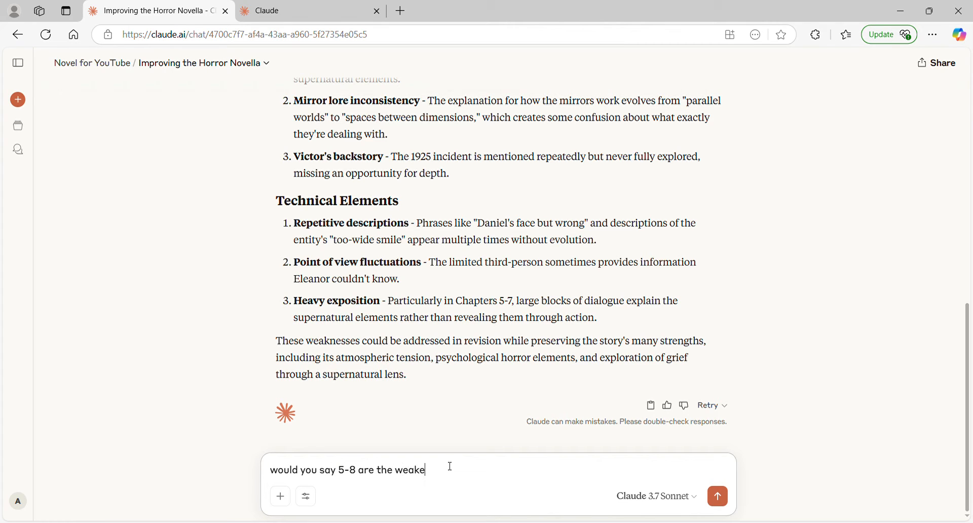
pyautogui.write('st chapters?')
pyautogui.press('Return')
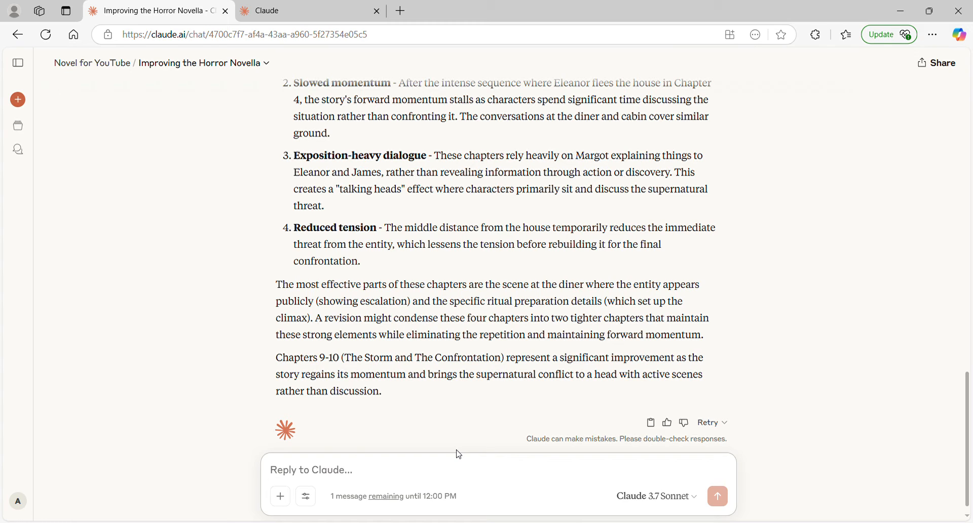
pyautogui.write('can i')
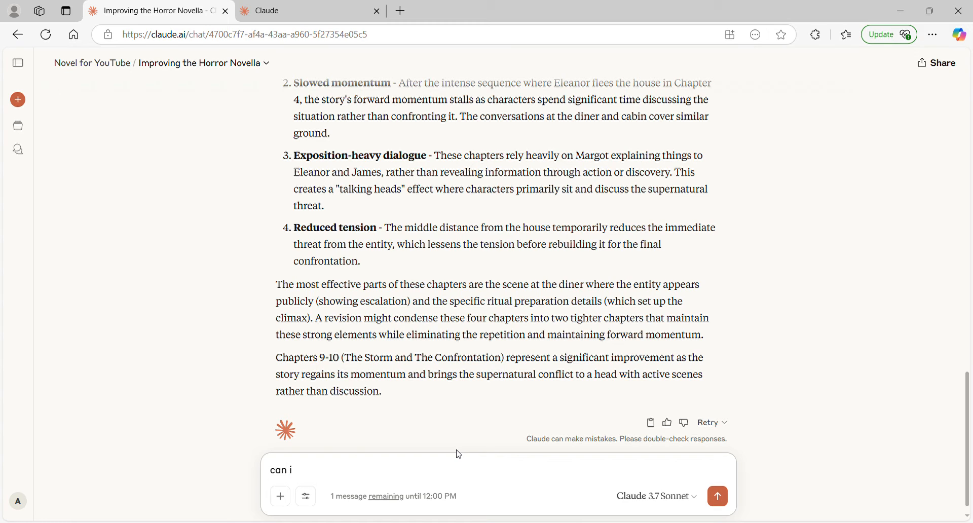
pyautogui.press('BackSpace')
pyautogui.press('BackSpace')
pyautogui.press('BackSpace')
pyautogui.press('BackSpace')
pyautogui.press('BackSpace')
# Step: Ask Claude "would you condense 5-8 in shorter chapters or make them less chapters?"
pyautogui.write('would you condense ')
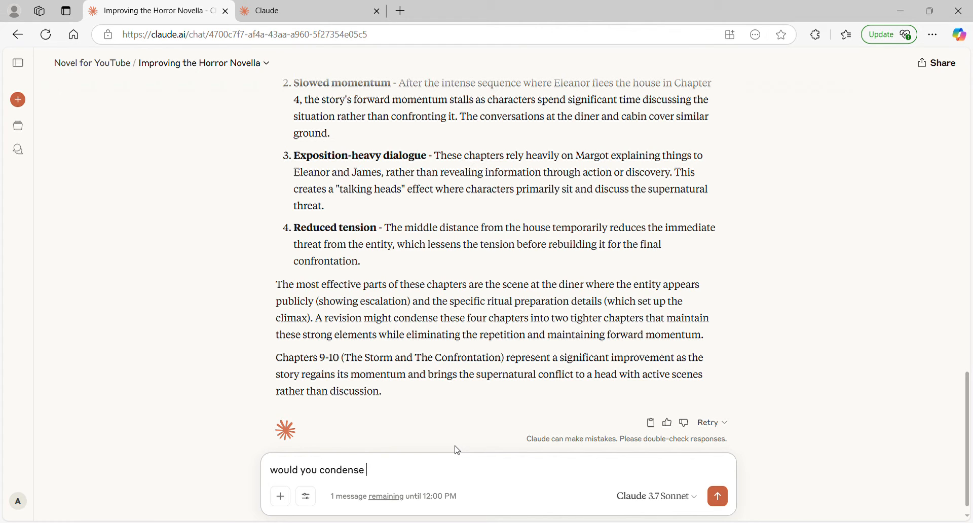
pyautogui.write('5-8 in shorter chapters or ')
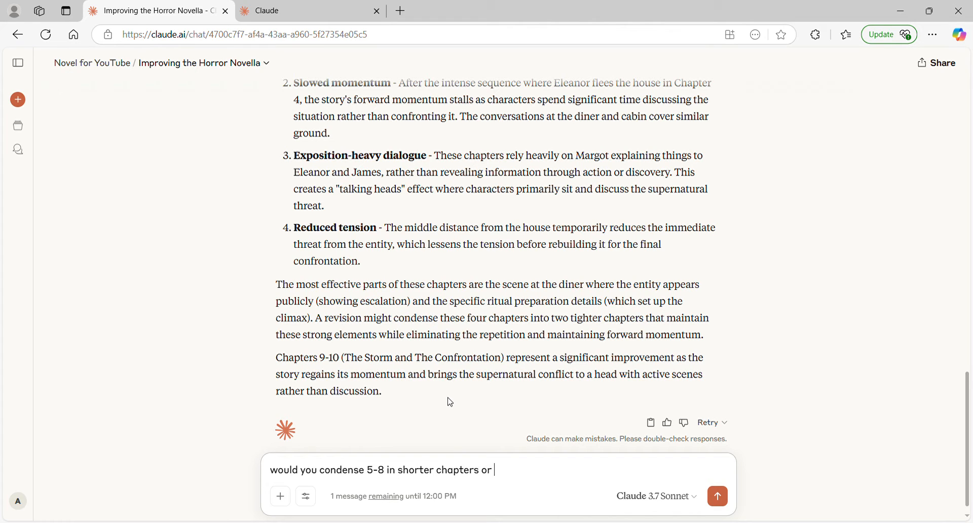
pyautogui.write('make them less chapters?')
pyautogui.press('Return')
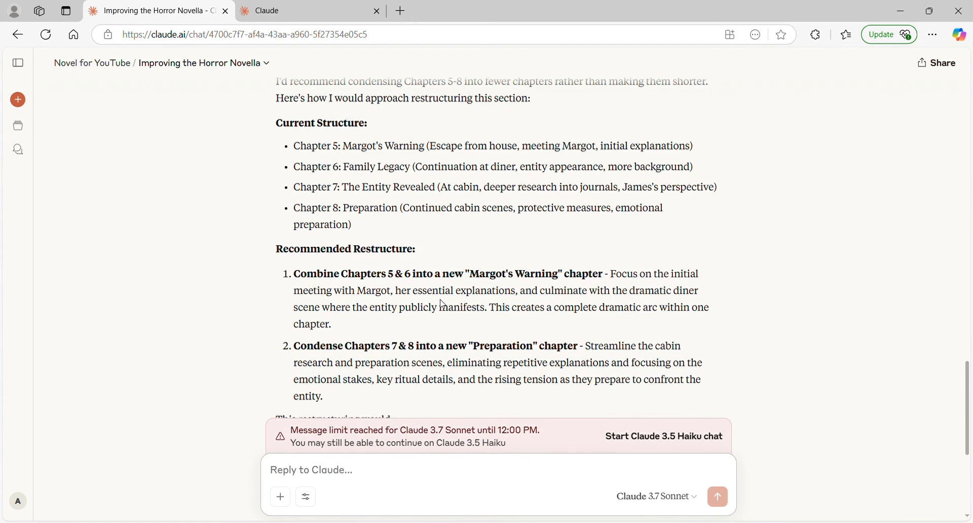
# Step: Read Claude's recommended restructure of Chapters 5-8 and its expected benefits
pyautogui.scroll(-2, 443, 305)
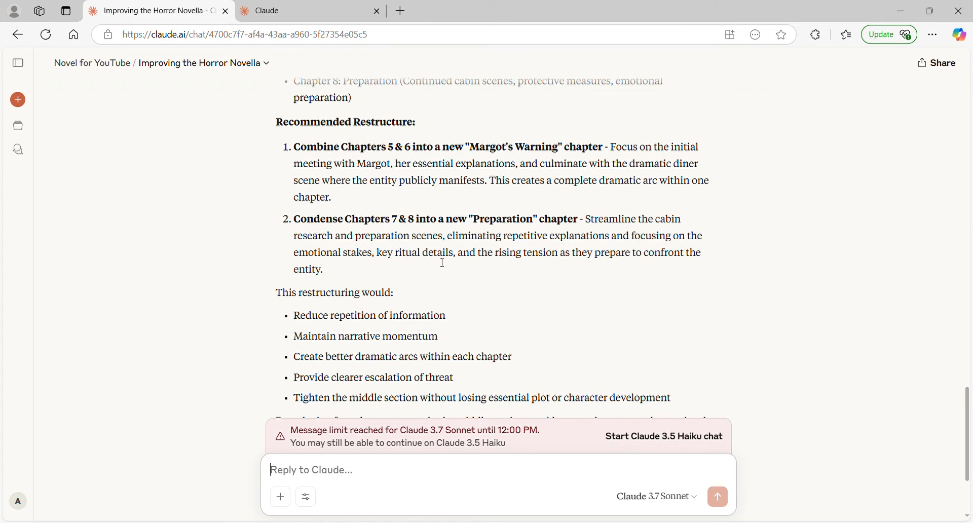
pyautogui.scroll(-3, 444, 227)
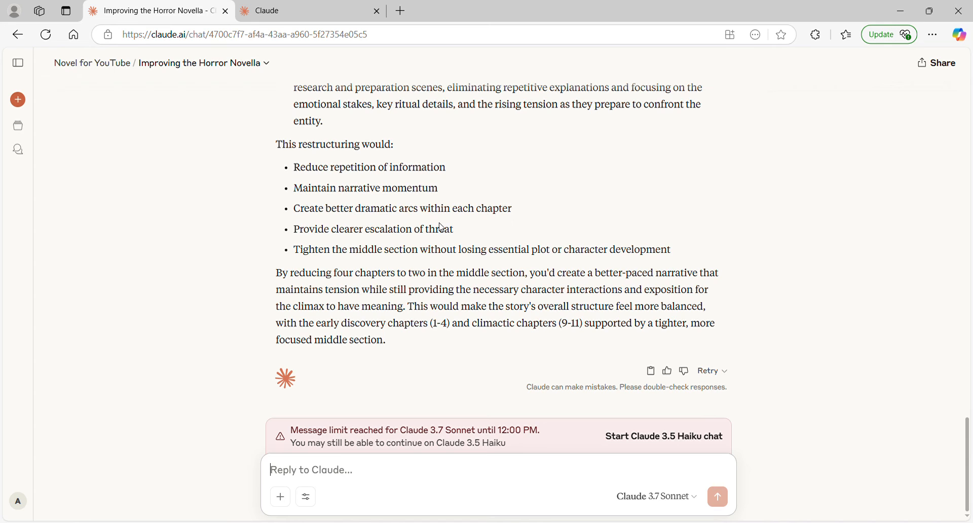
pyautogui.scroll(2, 765, 270)
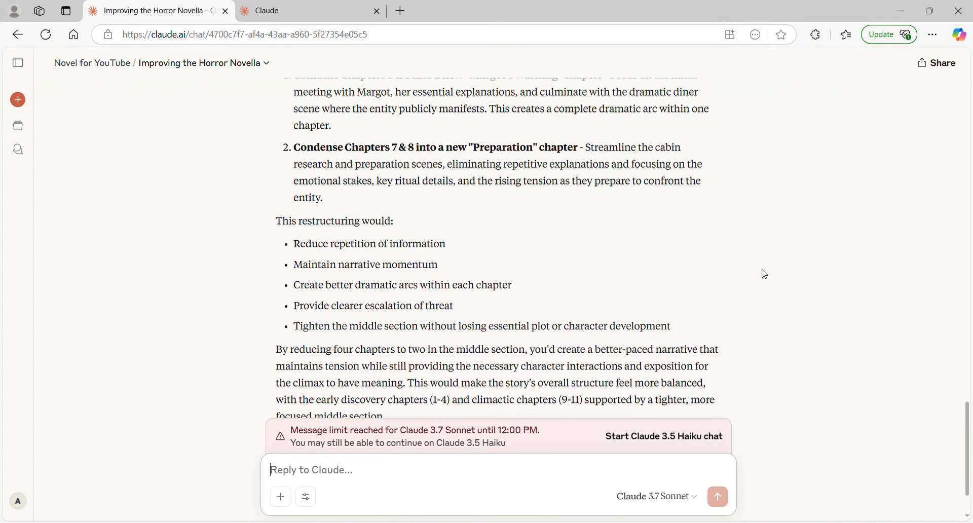
# Step: Compare the current structure of Chapters 5-8 with the recommended restructure and its stated benefits
pyautogui.scroll(1, 765, 264)
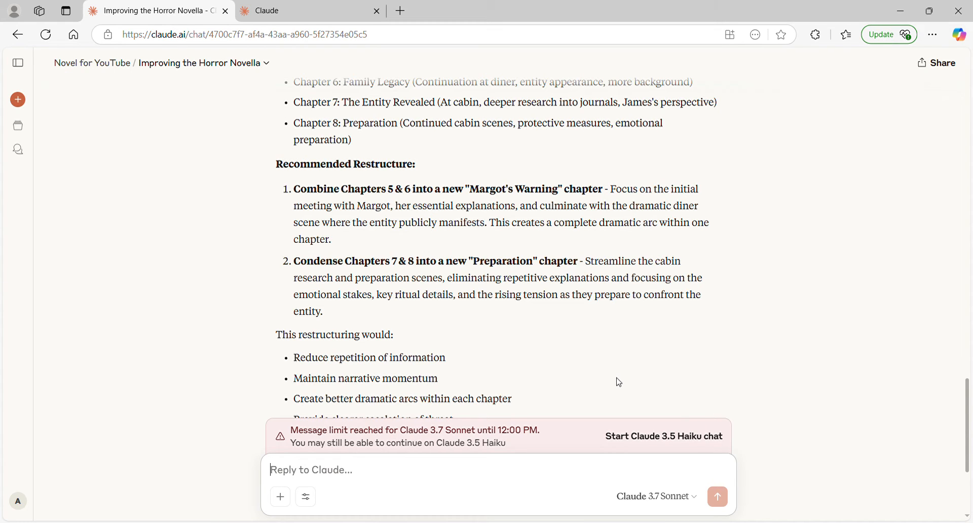
pyautogui.scroll(-4, 619, 381)
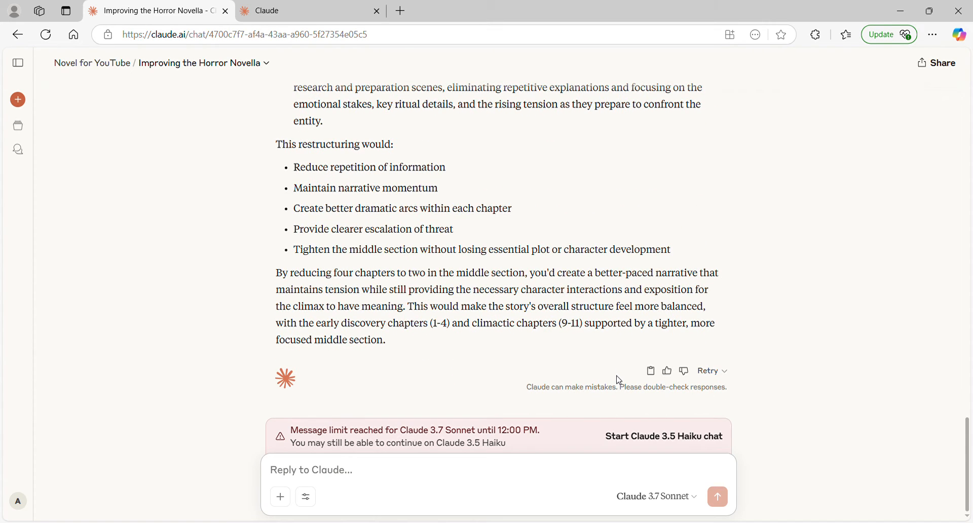
pyautogui.scroll(12, 619, 381)
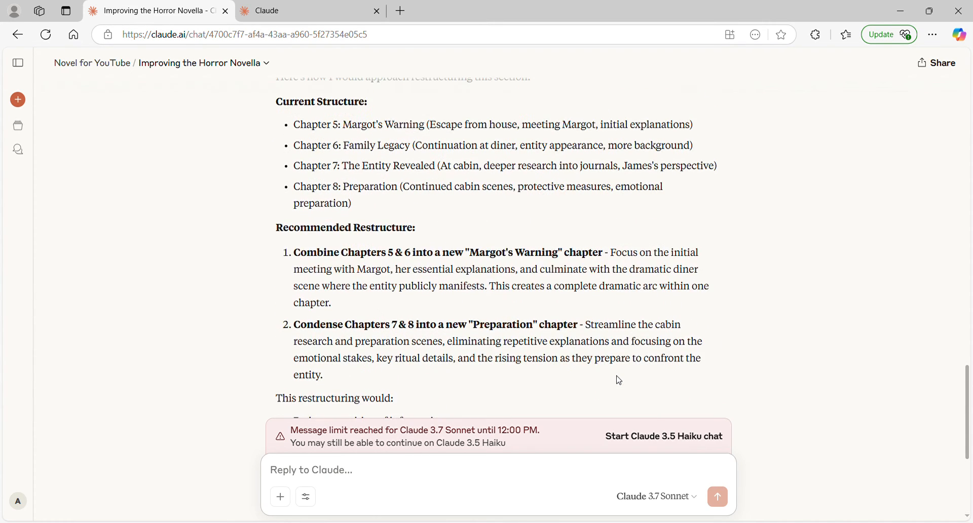
pyautogui.scroll(-12, 622, 380)
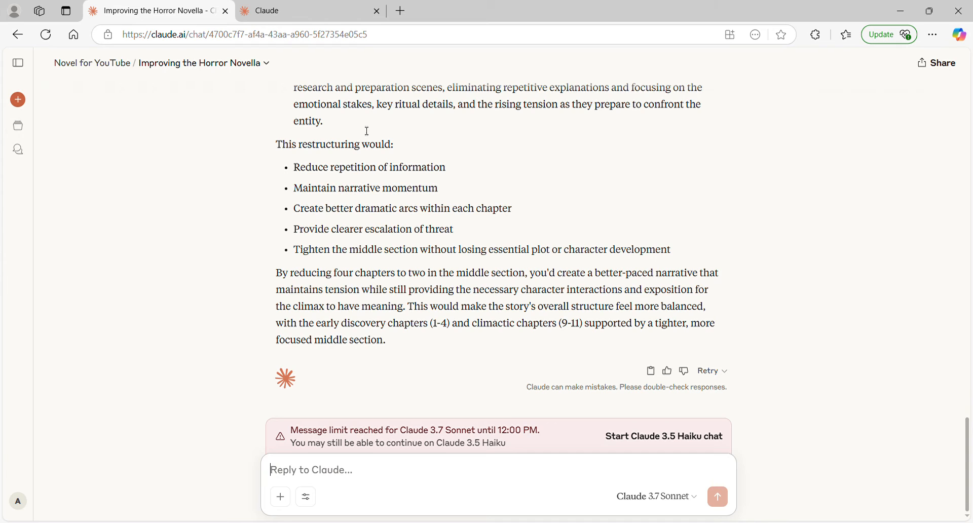
# Step: Reload the Novel for YouTube project page and look over the chapter files saved in project knowledge
pyautogui.click(309, 14)
pyautogui.click(46, 35)
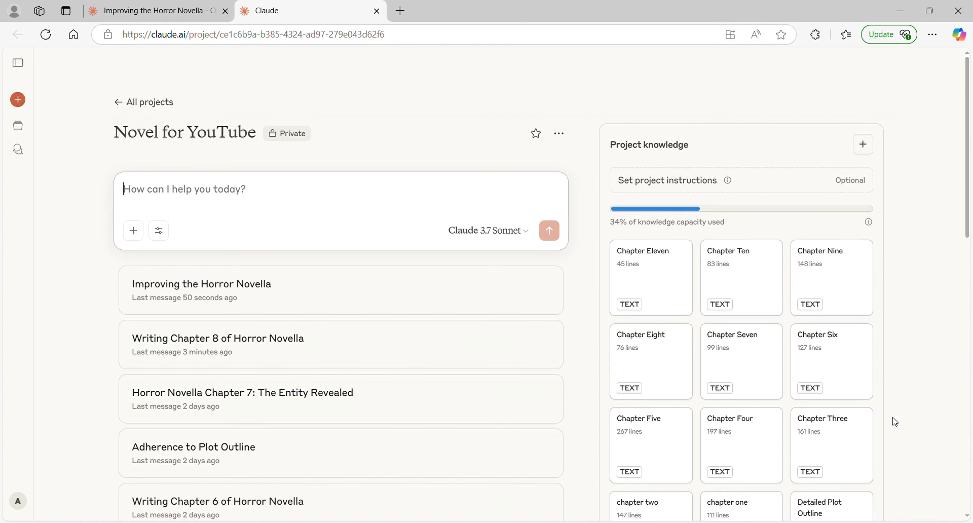
pyautogui.scroll(-2, 882, 387)
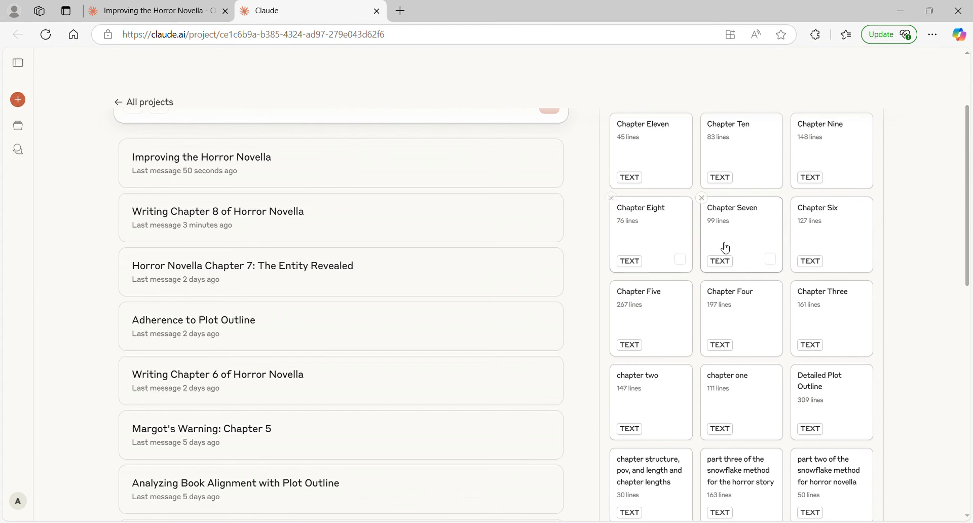
pyautogui.scroll(1, 686, 243)
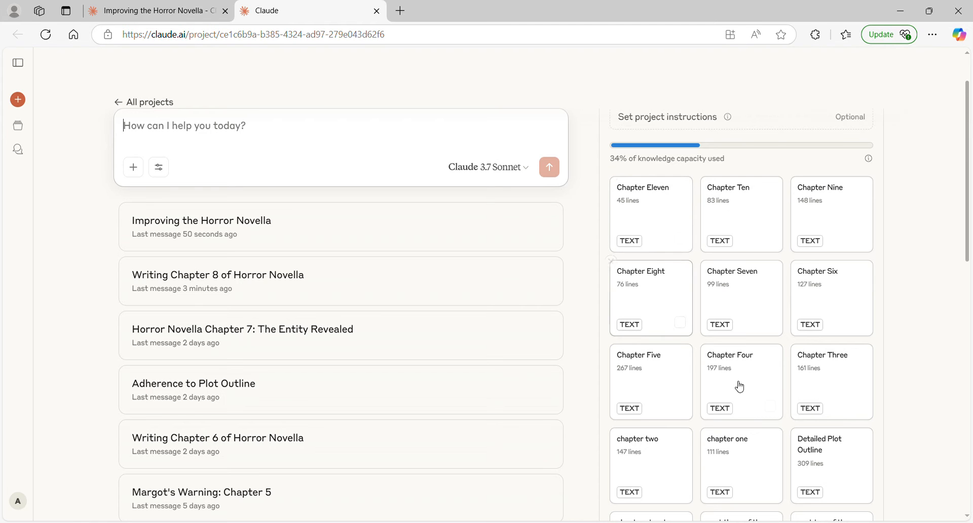
# Step: Return to the "Improving the Horror Novella" chat and reread the book's weaknesses in plotting, character development, worldbuilding and technical elements
pyautogui.click(147, 11)
pyautogui.scroll(15, 717, 335)
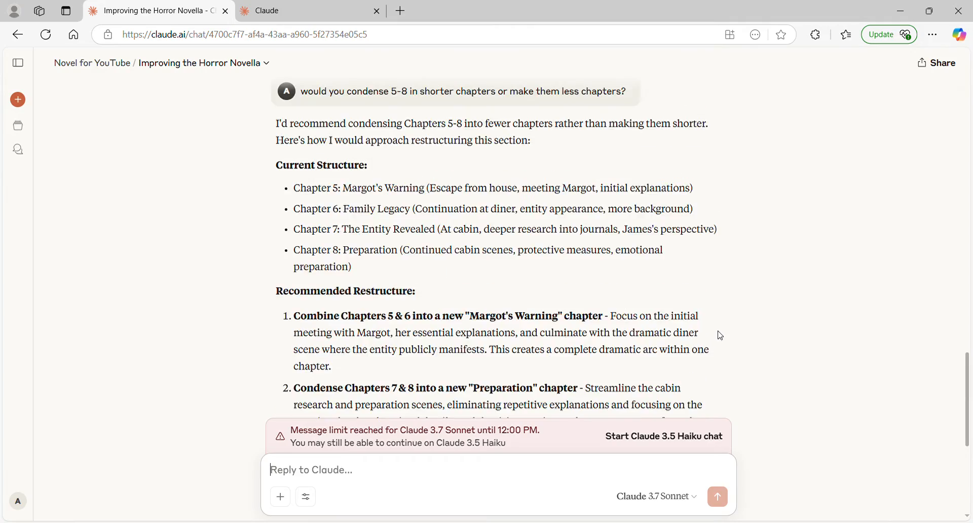
pyautogui.scroll(10, 721, 332)
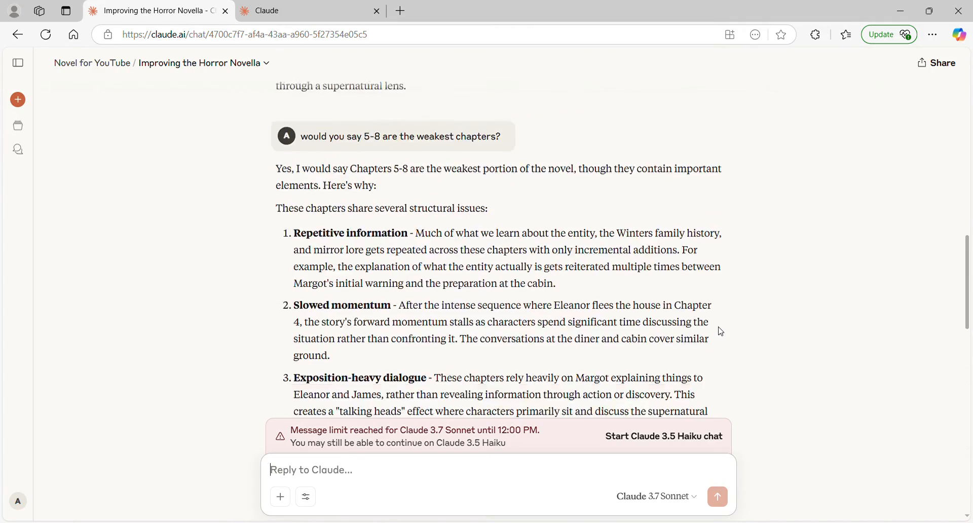
pyautogui.scroll(3, 721, 332)
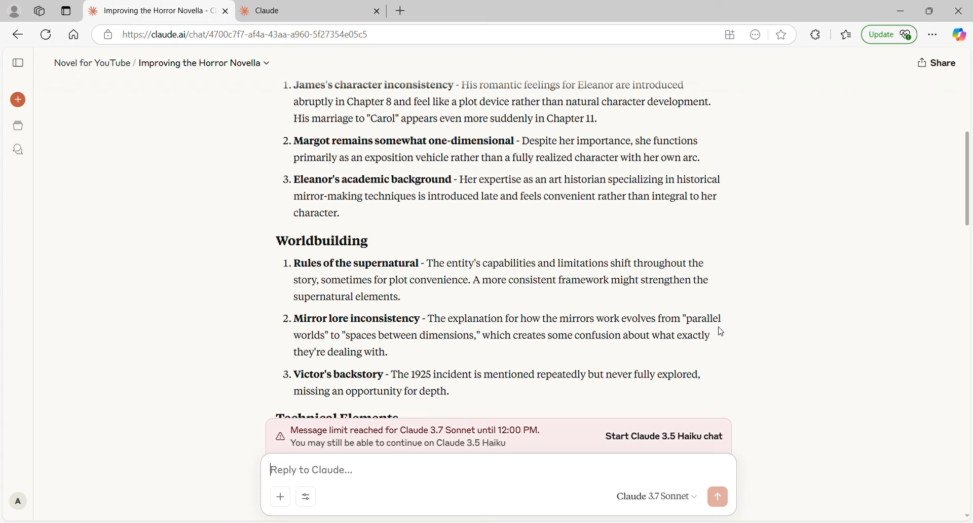
pyautogui.scroll(2, 721, 331)
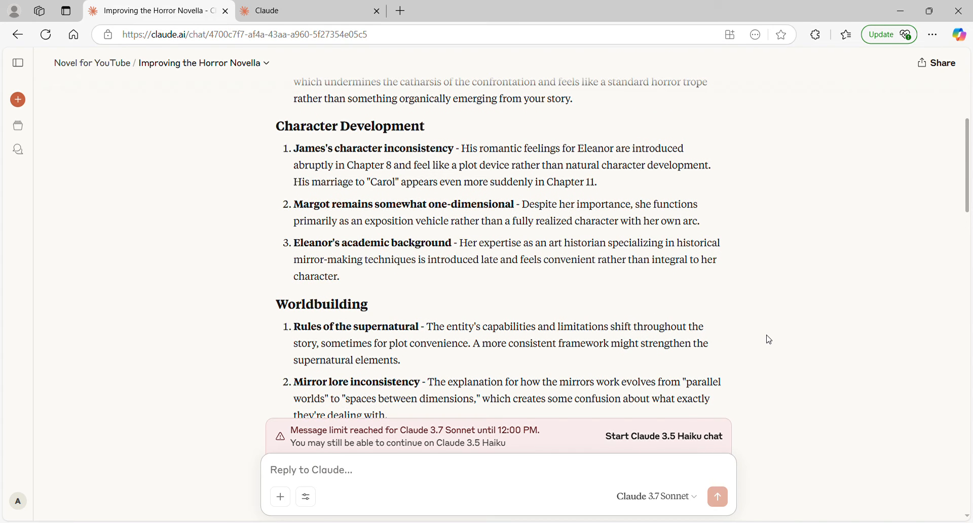
pyautogui.scroll(4, 769, 340)
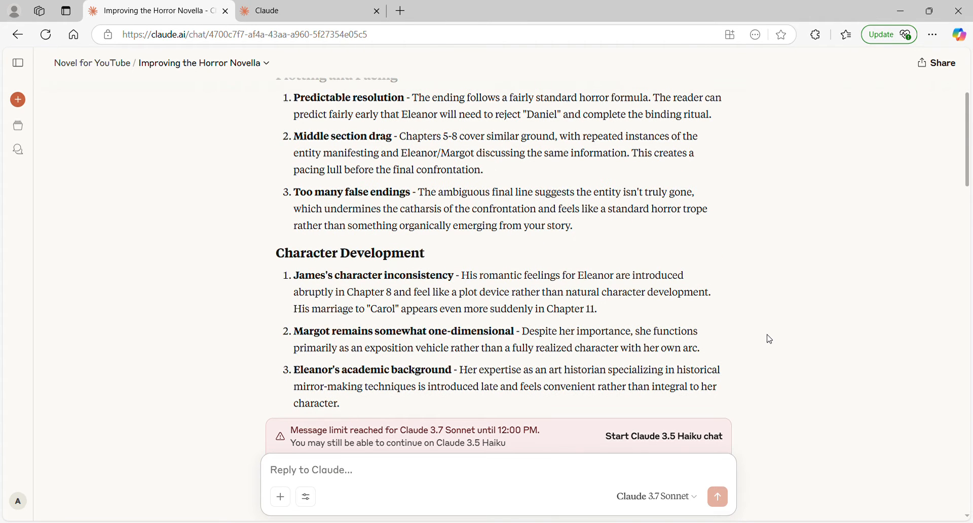
pyautogui.scroll(-2, 767, 335)
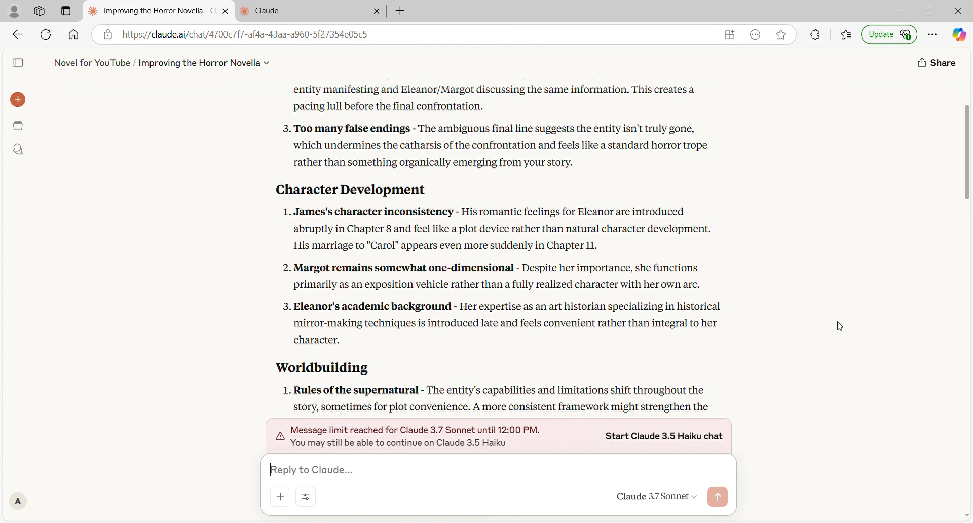
pyautogui.scroll(3, 840, 327)
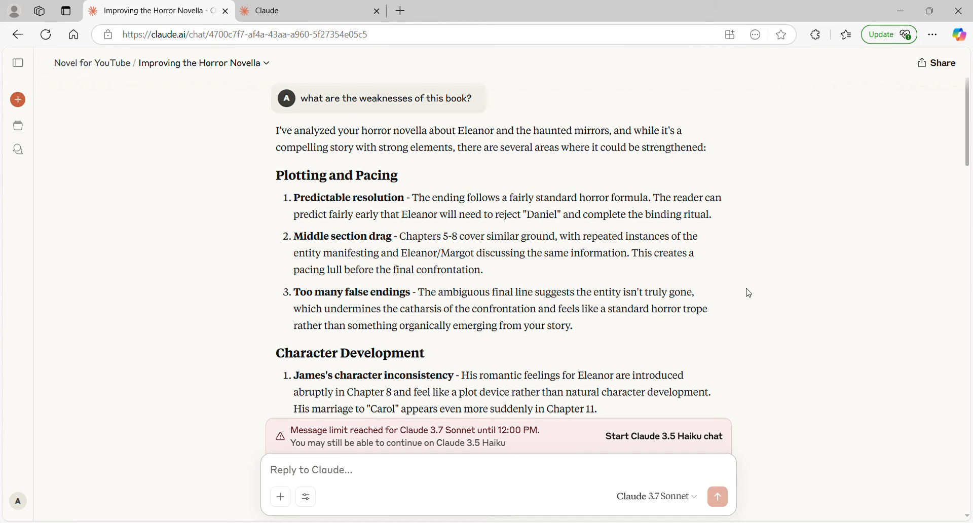
pyautogui.scroll(-4, 733, 309)
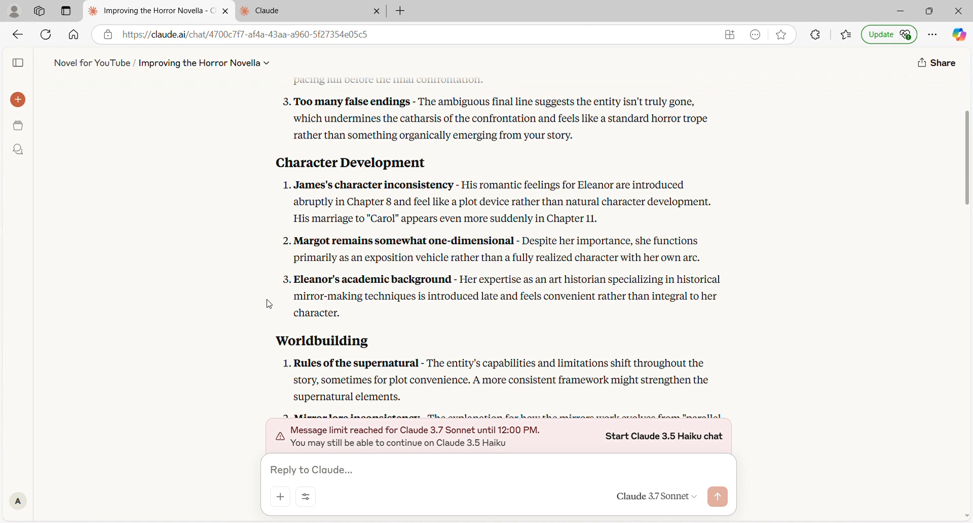
pyautogui.scroll(-5, 273, 294)
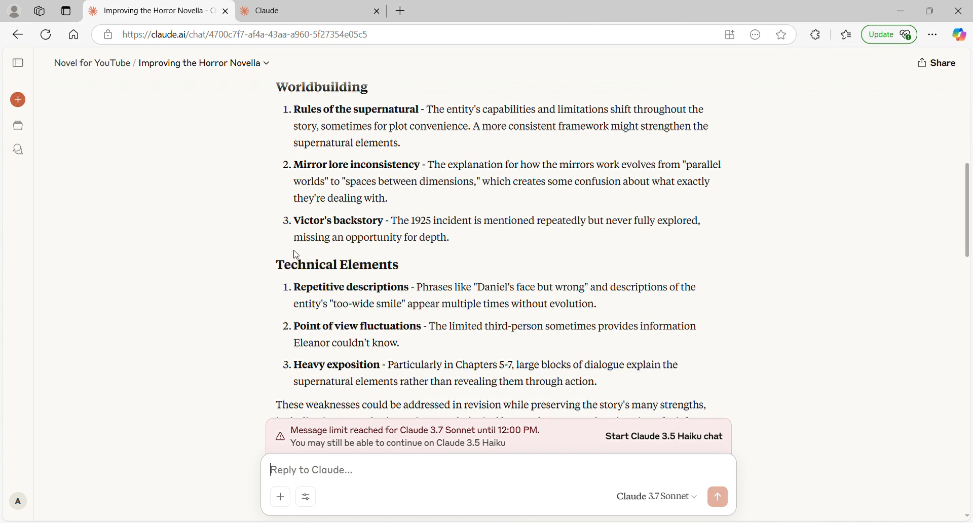
pyautogui.scroll(4, 296, 255)
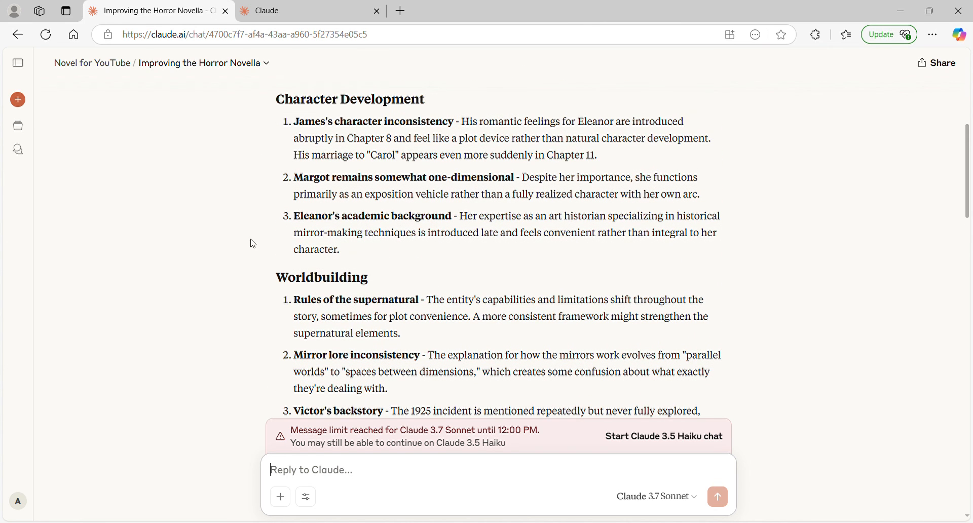
pyautogui.scroll(-5, 242, 366)
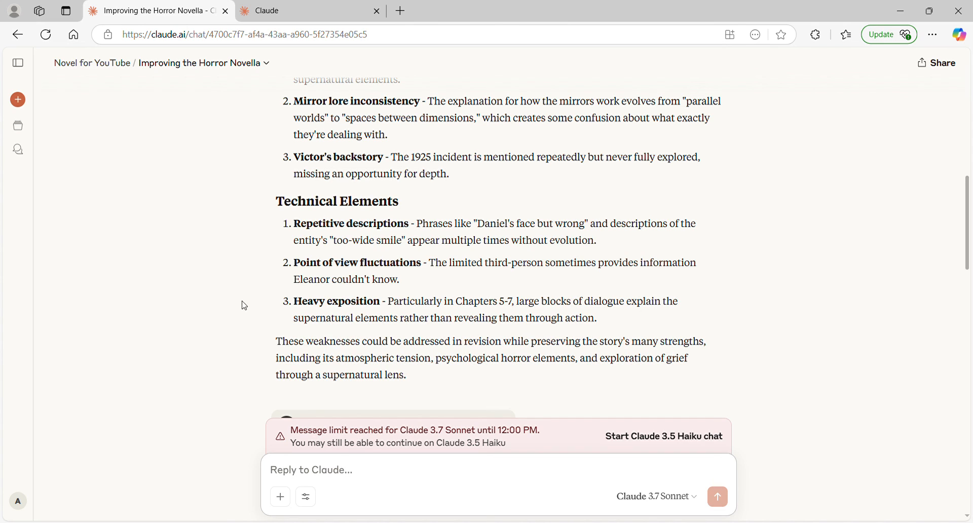
# Step: Highlight the point of view fluctuations and heavy exposition items under Technical Elements in turn, and return to the end of the chat
pyautogui.tripleClick(303, 267)
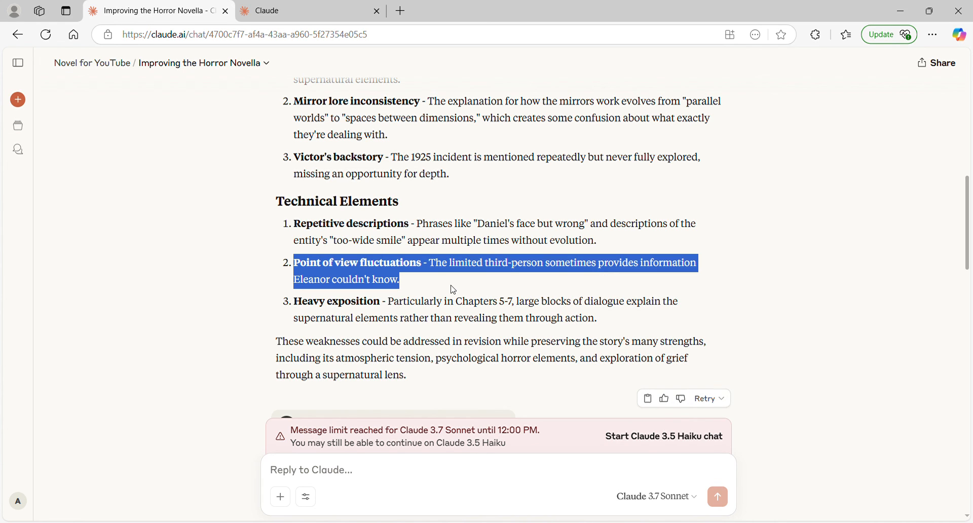
pyautogui.click(418, 297)
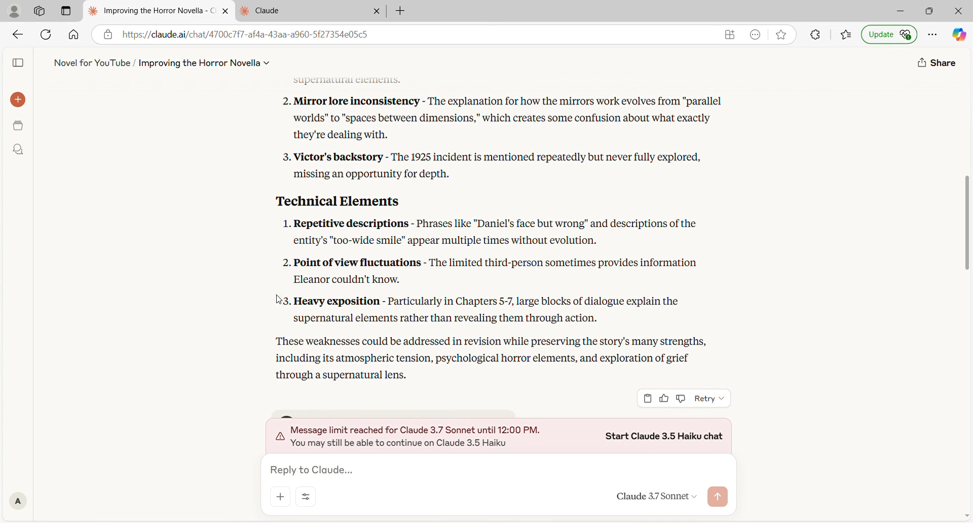
pyautogui.moveTo(294, 301); pyautogui.dragTo(651, 332)
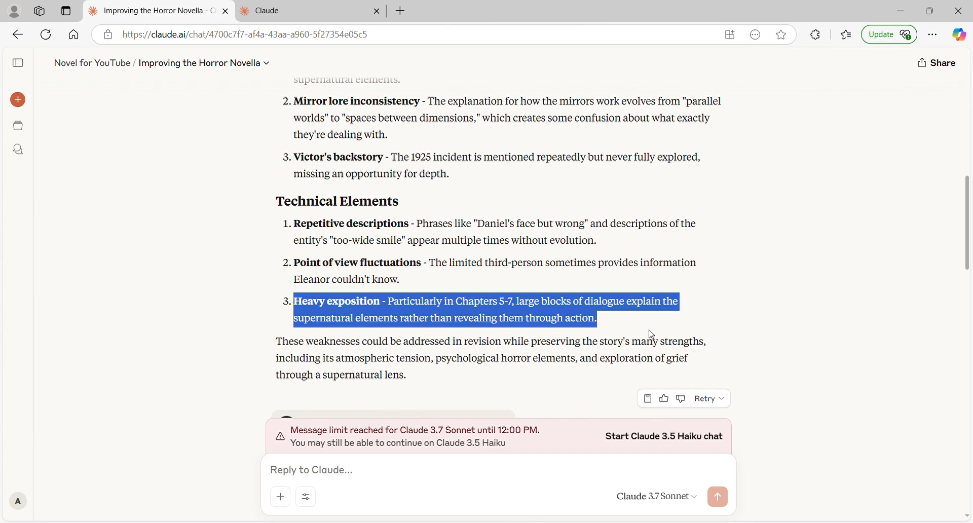
pyautogui.click(530, 332)
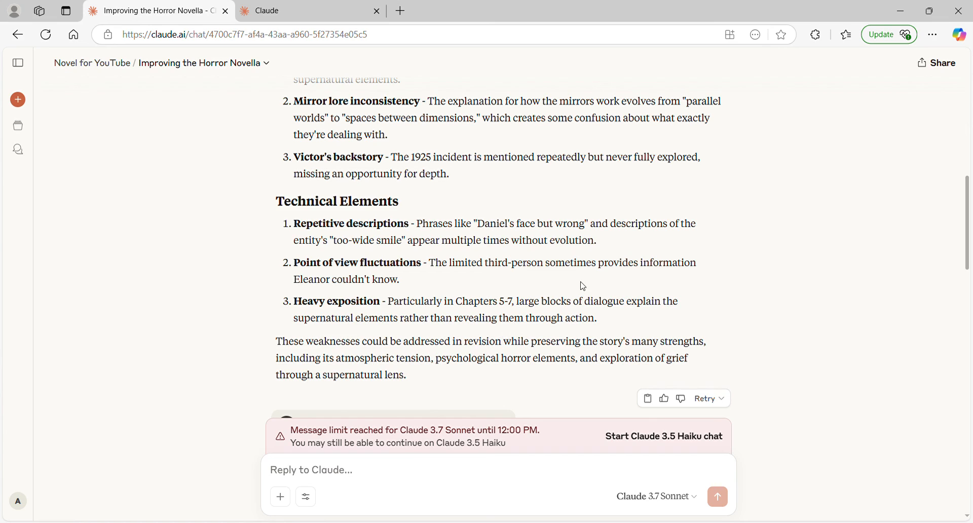
pyautogui.scroll(-15, 583, 287)
pyautogui.scroll(-3, 583, 281)
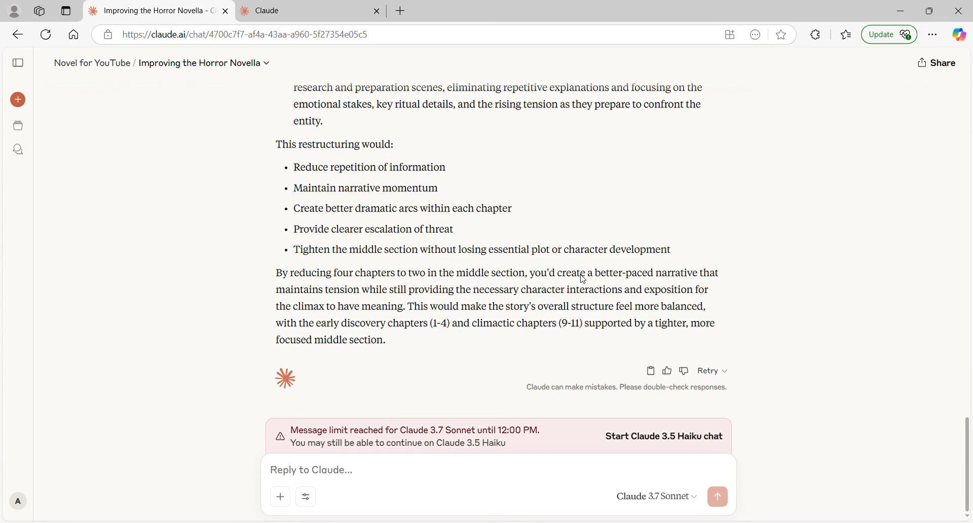